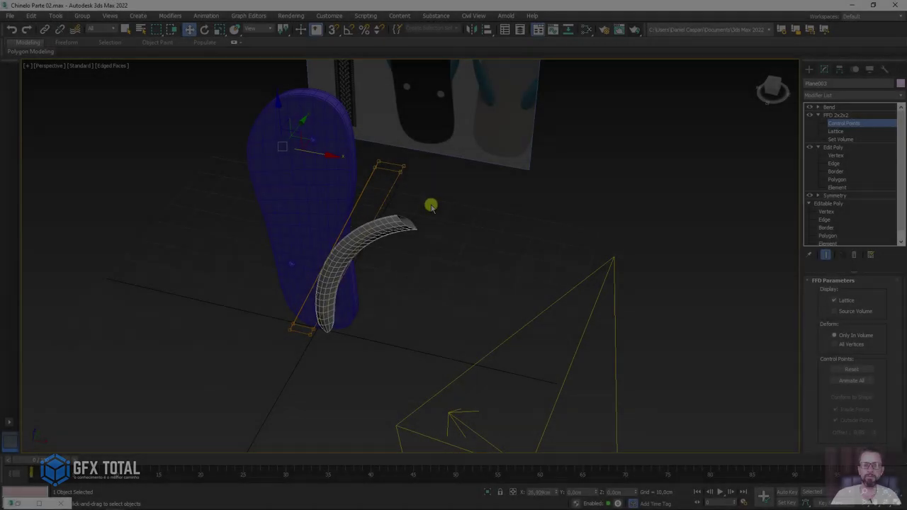
# Step: Reshape the strap by moving FFD 2x2x2 control points, then leave the lattice sub-level
pyautogui.keyDown('alt'); pyautogui.moveTo(429, 205); pyautogui.dragTo(421, 149, button='middle'); pyautogui.keyUp('alt')
pyautogui.moveTo(420, 149)
pyautogui.mouseDown()
pyautogui.moveTo(379, 174)
pyautogui.moveTo(379, 188)
pyautogui.moveTo(433, 158)
pyautogui.moveTo(361, 222)
pyautogui.mouseUp()
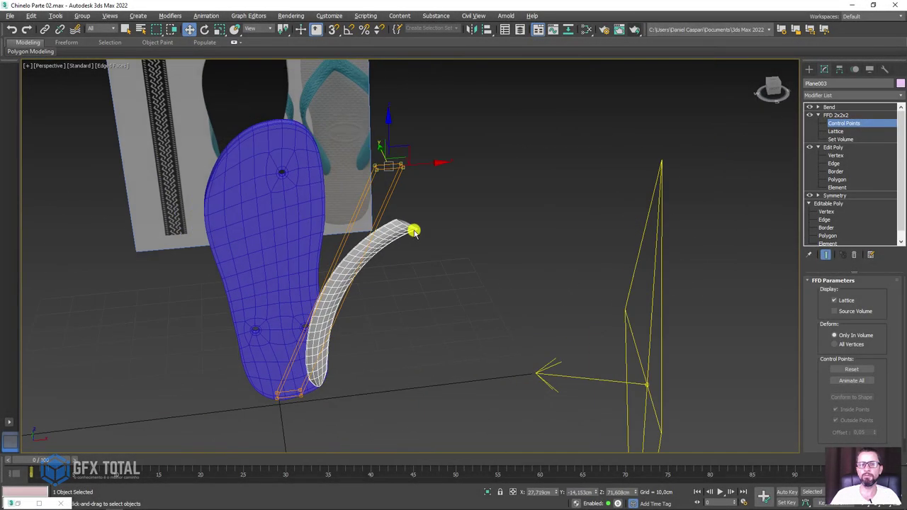
pyautogui.click(833, 115)
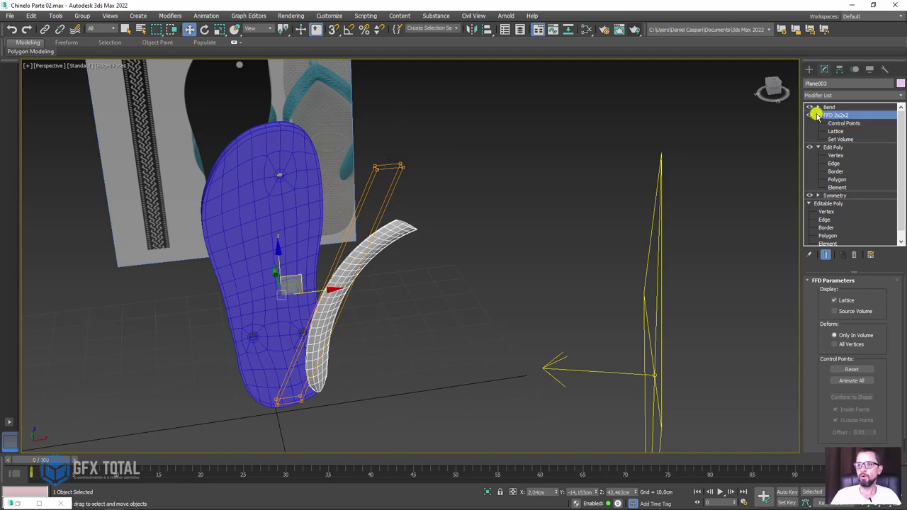
pyautogui.click(816, 115)
pyautogui.click(813, 107)
# Step: Check the strap's Edit Poly stage, then lower its Bend angle to 37
pyautogui.moveTo(505, 241)
pyautogui.keyDown('alt'); pyautogui.mouseDown(button='middle')
pyautogui.moveTo(538, 199)
pyautogui.moveTo(735, 139)
pyautogui.mouseUp(button='middle'); pyautogui.keyUp('alt')
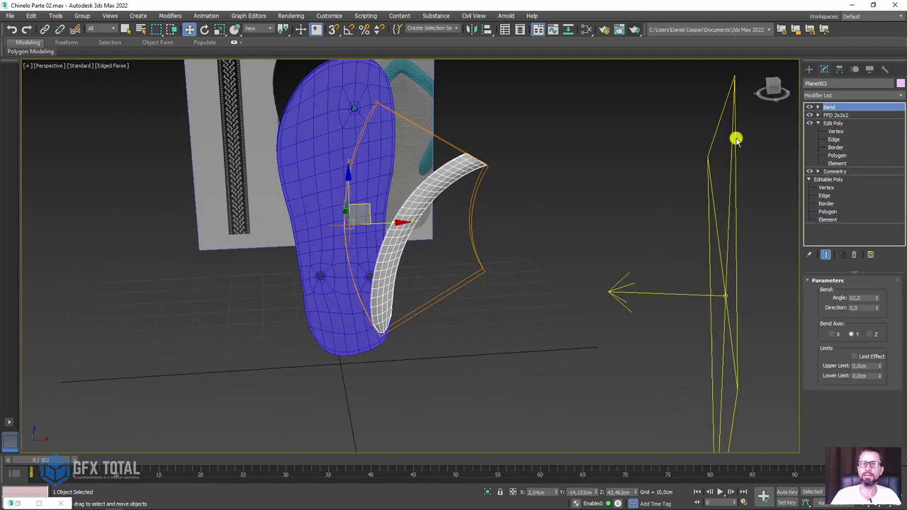
pyautogui.click(834, 122)
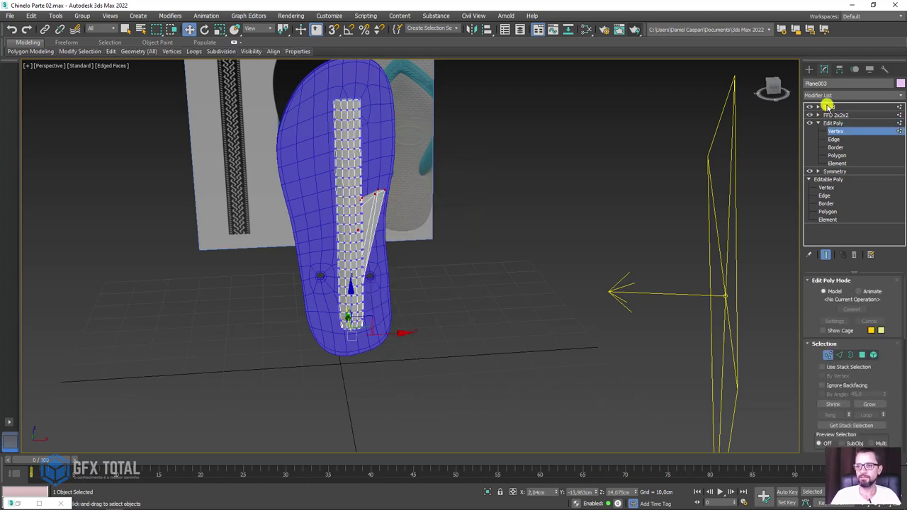
pyautogui.click(828, 107)
pyautogui.click(833, 124)
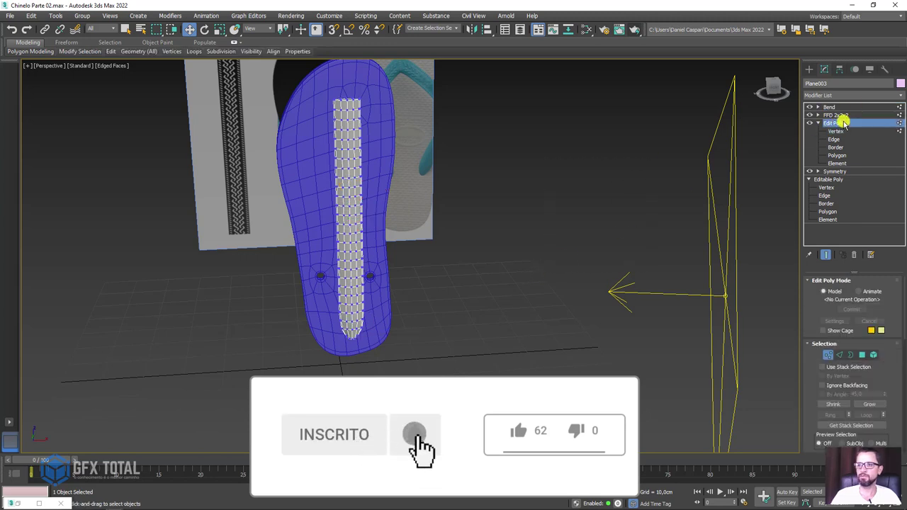
pyautogui.click(828, 107)
pyautogui.moveTo(561, 204); pyautogui.dragTo(588, 193, button='middle')
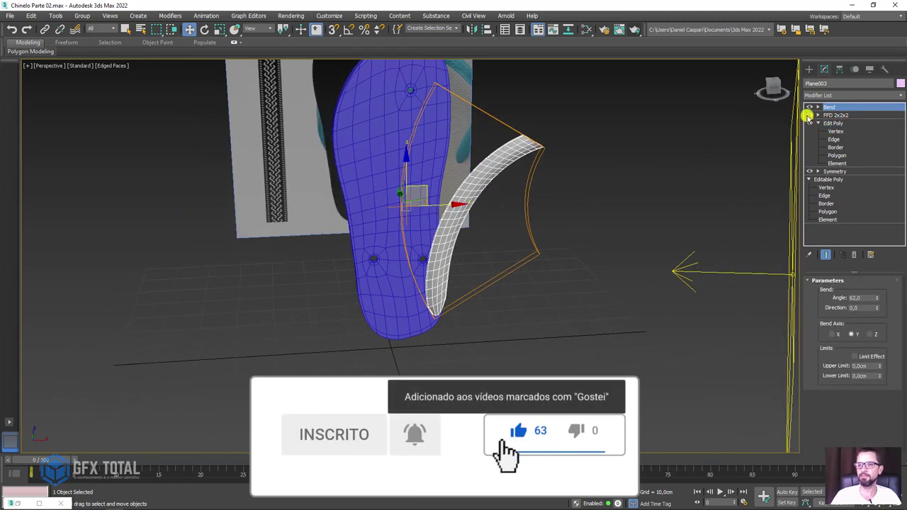
pyautogui.moveTo(876, 297); pyautogui.dragTo(881, 318)
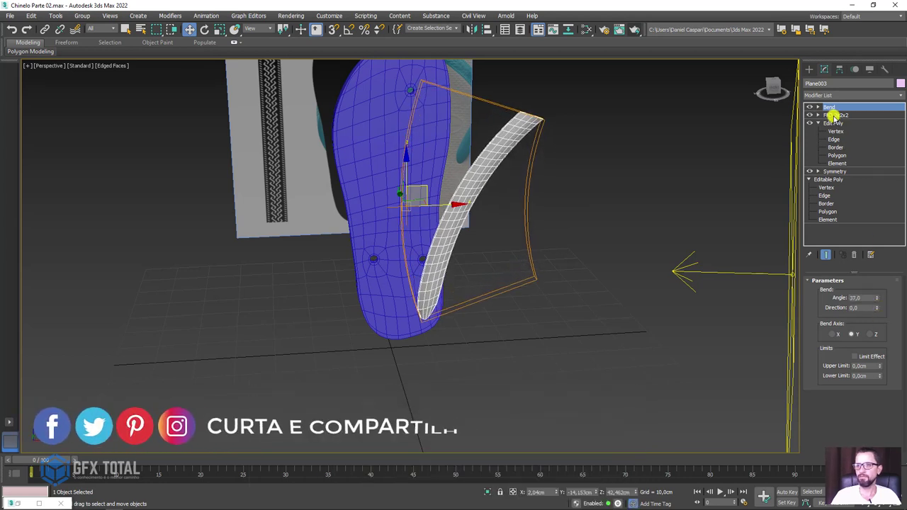
# Step: Delete the FFD 2x2x2 modifier, then toggle Edit Poly off and on to compare
pyautogui.click(834, 114)
pyautogui.click(855, 254)
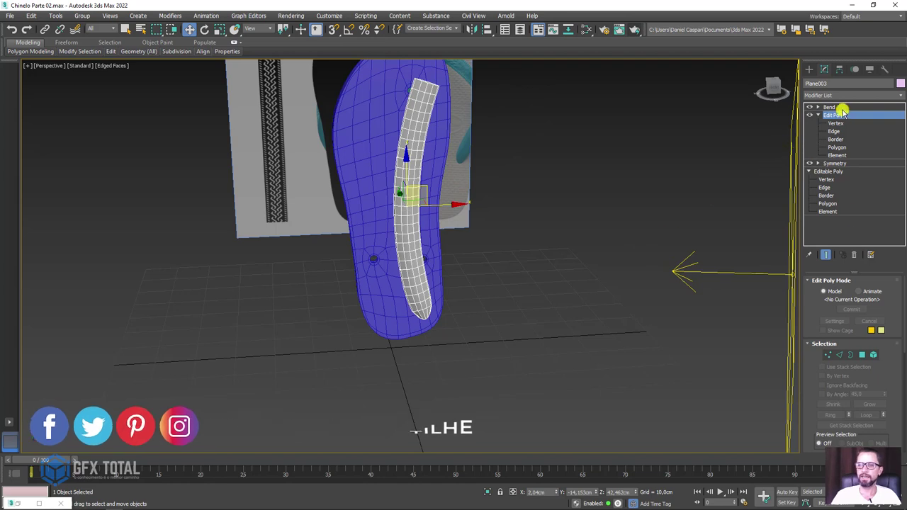
pyautogui.click(809, 116)
pyautogui.click(808, 115)
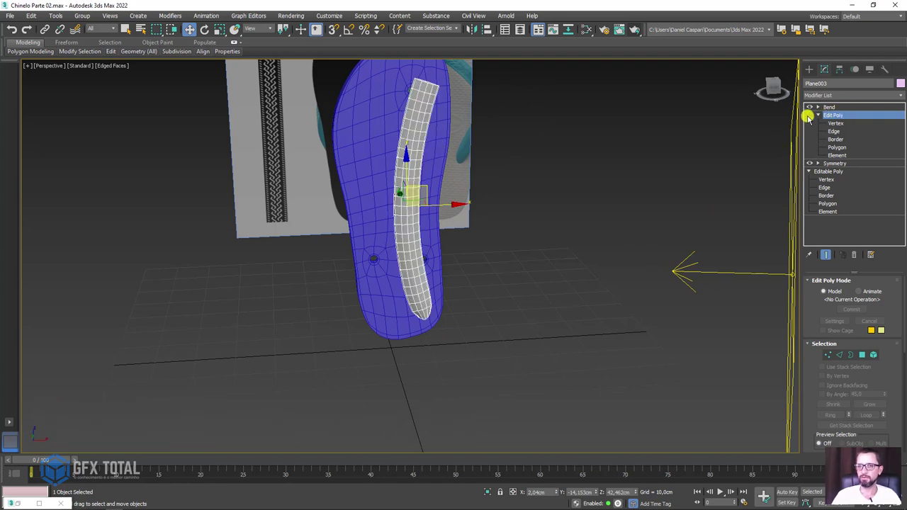
pyautogui.click(817, 115)
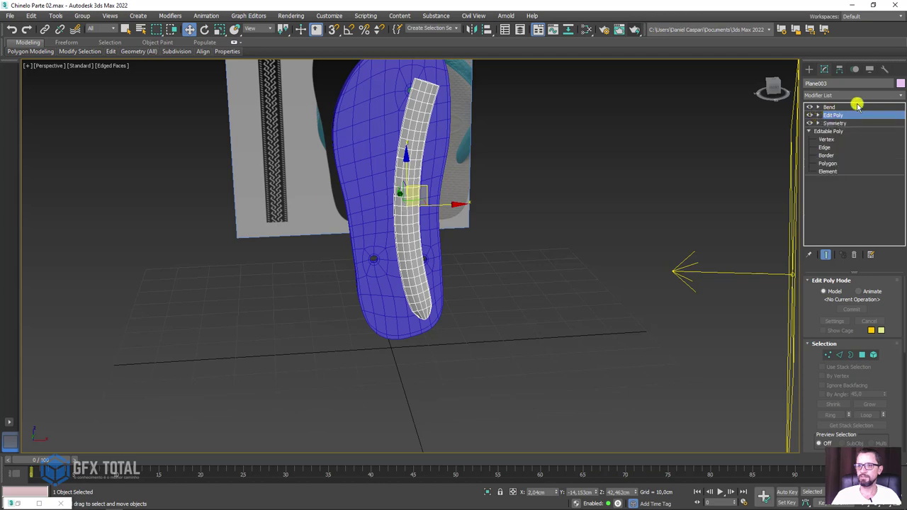
# Step: Add a Twist modifier to the strap with Y as the twist axis and angle 90
pyautogui.click(901, 95)
pyautogui.moveTo(900, 111); pyautogui.dragTo(874, 350)
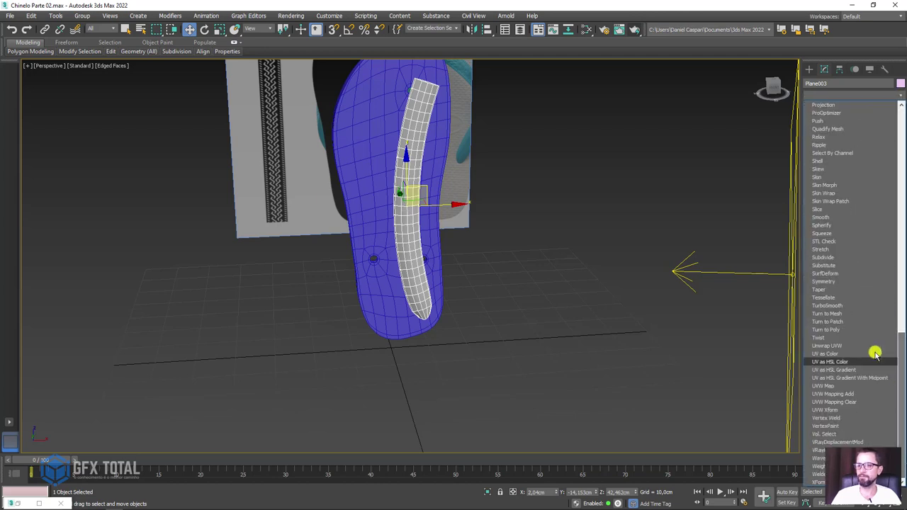
pyautogui.click(827, 337)
pyautogui.moveTo(443, 216); pyautogui.dragTo(769, 296, button='middle')
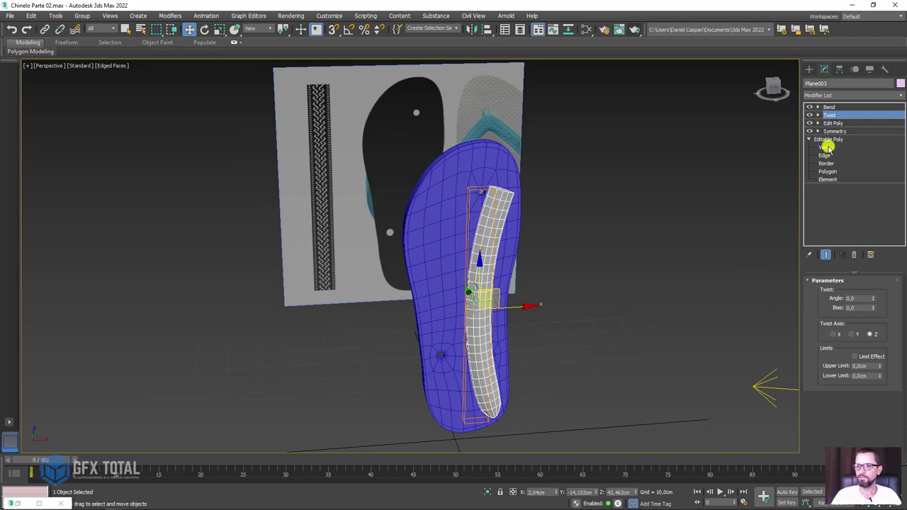
pyautogui.keyDown('alt'); pyautogui.moveTo(588, 214); pyautogui.dragTo(904, 312, button='middle'); pyautogui.keyUp('alt')
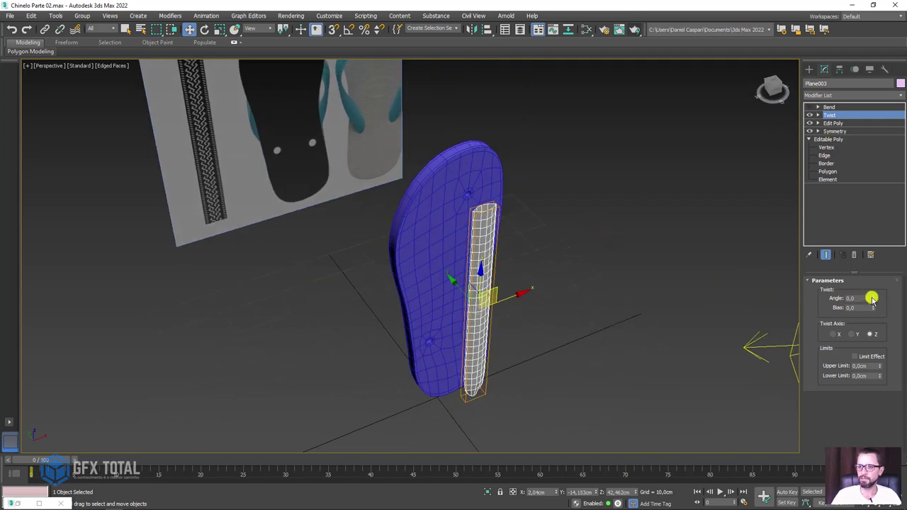
pyautogui.moveTo(871, 298); pyautogui.dragTo(862, 214)
pyautogui.click(851, 334)
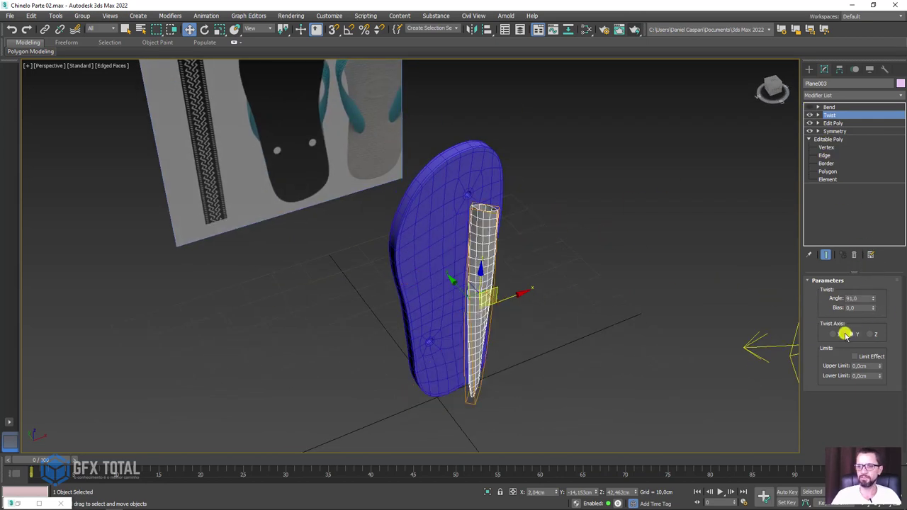
pyautogui.moveTo(876, 302)
pyautogui.mouseDown()
pyautogui.moveTo(901, 60)
pyautogui.moveTo(901, 462)
pyautogui.mouseUp()
pyautogui.write('90')
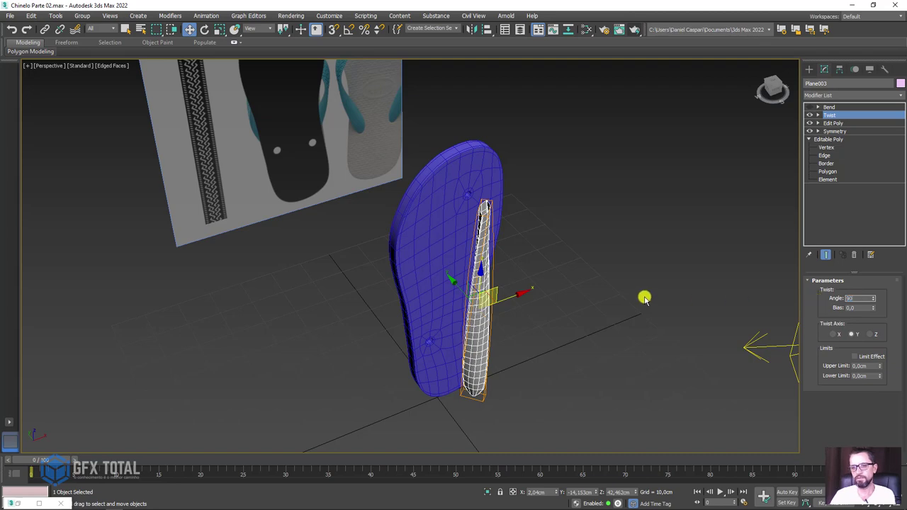
pyautogui.press('Return')
# Step: Change the twist angle to -90 and rotate the strap about its vertical axis
pyautogui.moveTo(569, 287)
pyautogui.keyDown('alt'); pyautogui.mouseDown(button='middle')
pyautogui.moveTo(543, 310)
pyautogui.moveTo(514, 279)
pyautogui.moveTo(567, 307)
pyautogui.moveTo(542, 352)
pyautogui.moveTo(532, 318)
pyautogui.moveTo(500, 300)
pyautogui.mouseUp(button='middle'); pyautogui.keyUp('alt')
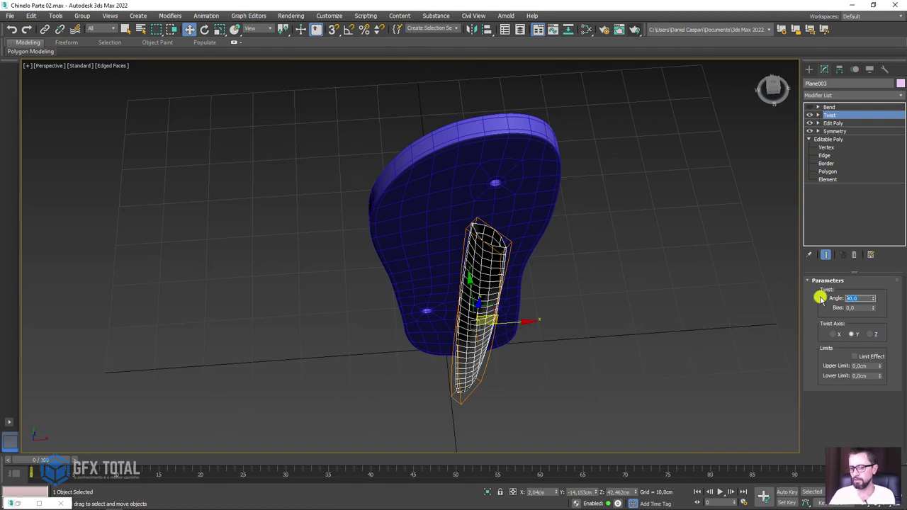
pyautogui.press('Return')
pyautogui.keyDown('alt'); pyautogui.moveTo(479, 302); pyautogui.dragTo(464, 298, button='middle'); pyautogui.keyUp('alt')
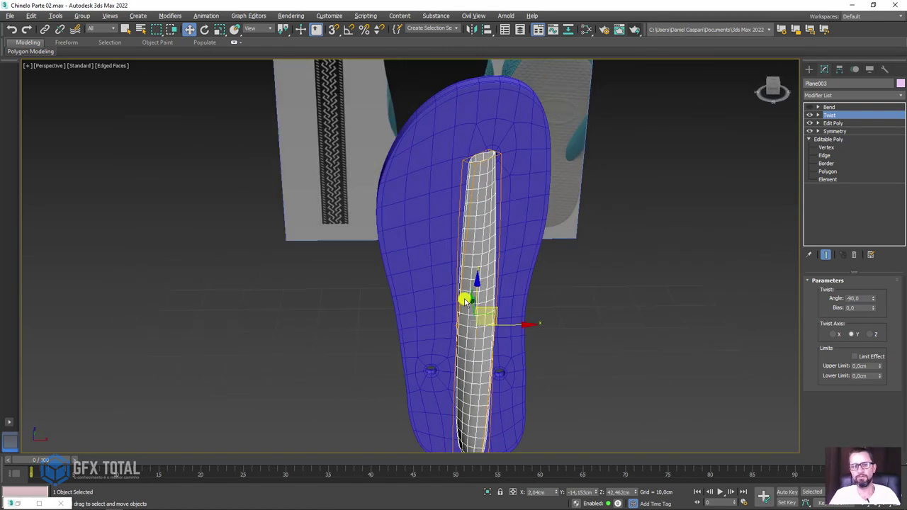
pyautogui.moveTo(422, 372); pyautogui.dragTo(396, 262)
pyautogui.moveTo(546, 233)
pyautogui.keyDown('alt'); pyautogui.mouseDown(button='middle')
pyautogui.moveTo(592, 314)
pyautogui.moveTo(637, 318)
pyautogui.moveTo(599, 346)
pyautogui.moveTo(550, 352)
pyautogui.moveTo(542, 318)
pyautogui.mouseUp(button='middle'); pyautogui.keyUp('alt')
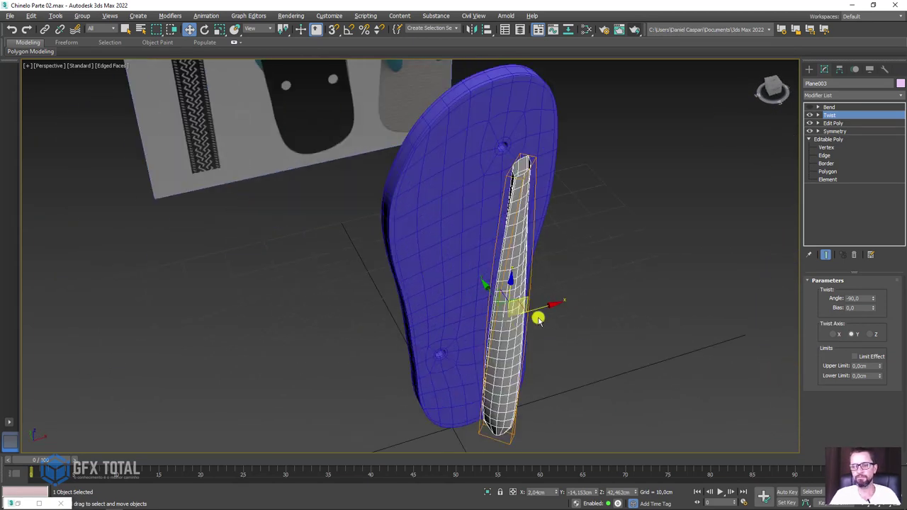
pyautogui.press('e')
pyautogui.moveTo(508, 355); pyautogui.dragTo(551, 347)
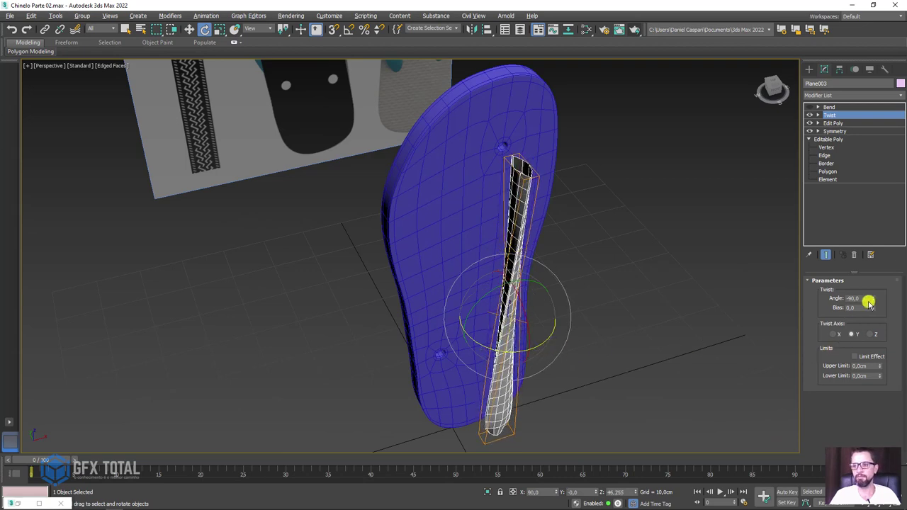
# Step: Set the twist angle to -180 and turn the twisted strap about its vertical axis
pyautogui.moveTo(872, 298)
pyautogui.mouseDown()
pyautogui.moveTo(869, 283)
pyautogui.moveTo(876, 402)
pyautogui.moveTo(872, 389)
pyautogui.mouseUp()
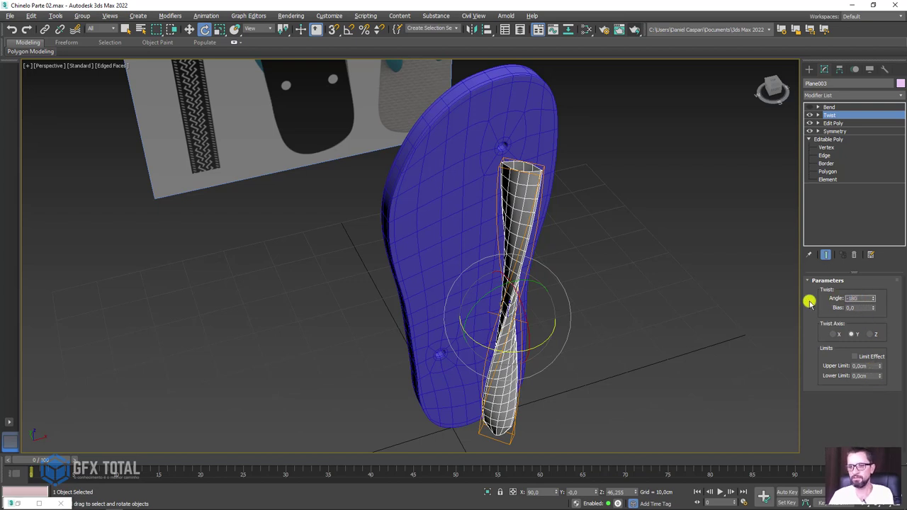
pyautogui.press('Return')
pyautogui.moveTo(516, 352); pyautogui.dragTo(550, 350)
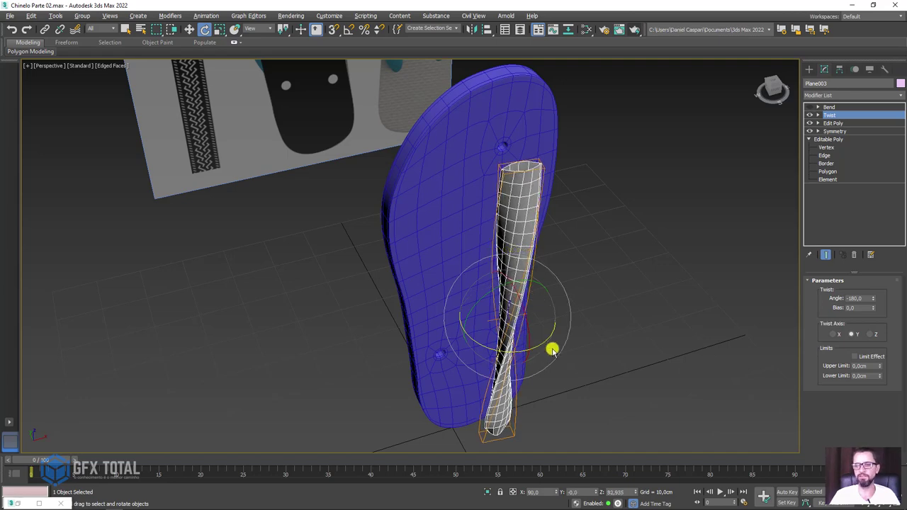
pyautogui.moveTo(550, 350)
pyautogui.keyDown('alt'); pyautogui.mouseDown(button='middle')
pyautogui.moveTo(546, 356)
pyautogui.moveTo(546, 247)
pyautogui.moveTo(556, 257)
pyautogui.mouseUp(button='middle'); pyautogui.keyUp('alt')
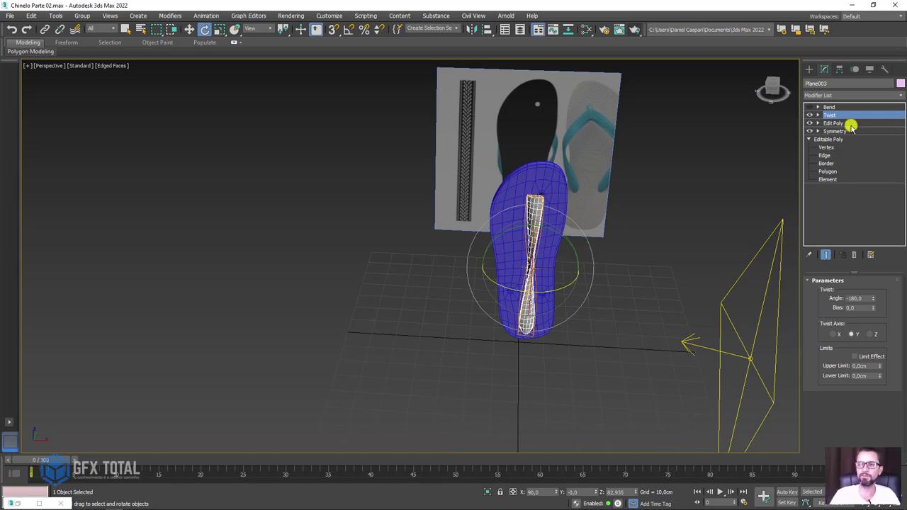
pyautogui.click(833, 107)
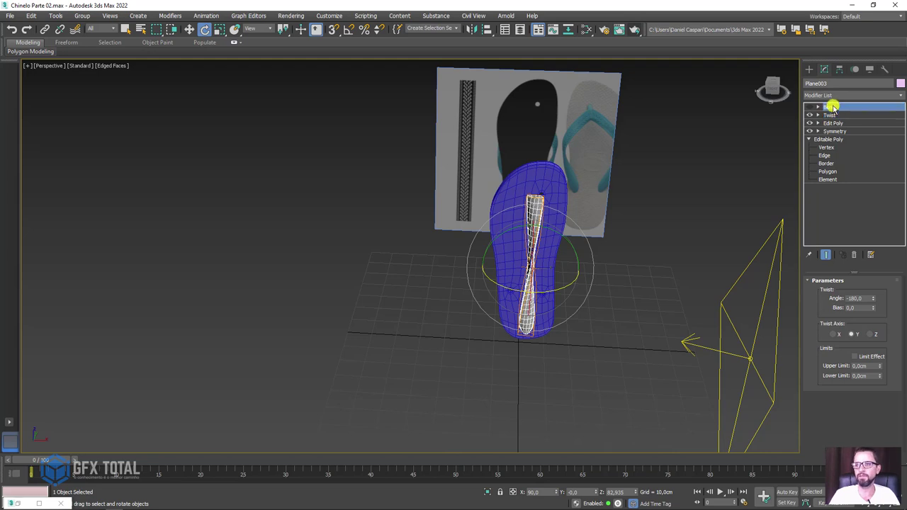
pyautogui.click(817, 107)
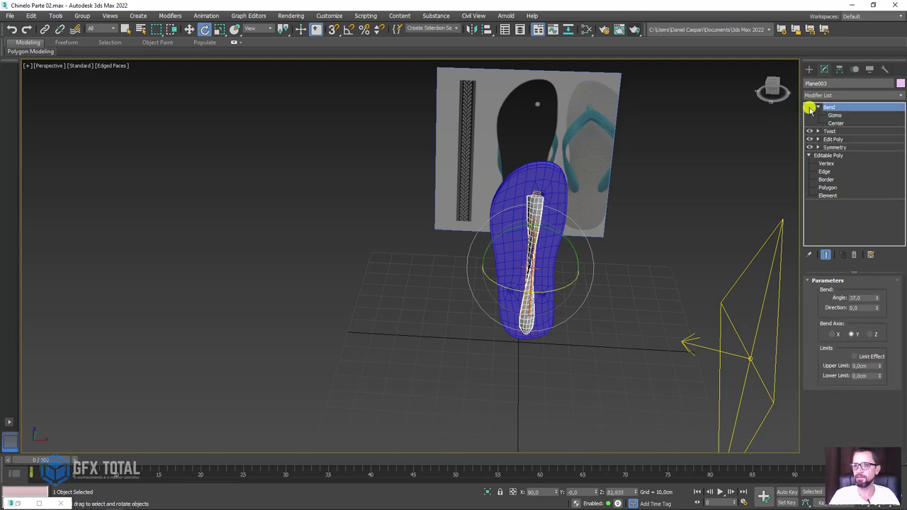
pyautogui.moveTo(670, 212)
pyautogui.keyDown('alt'); pyautogui.mouseDown(button='middle')
pyautogui.moveTo(593, 257)
pyautogui.moveTo(567, 261)
pyautogui.mouseUp(button='middle'); pyautogui.keyUp('alt')
pyautogui.scroll(3, 567, 260)
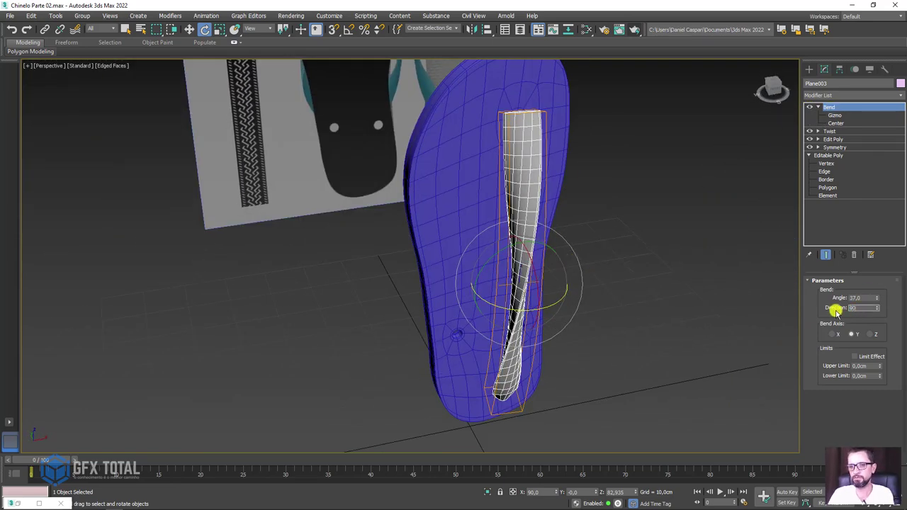
pyautogui.press('Return')
pyautogui.moveTo(877, 297); pyautogui.dragTo(805, 226)
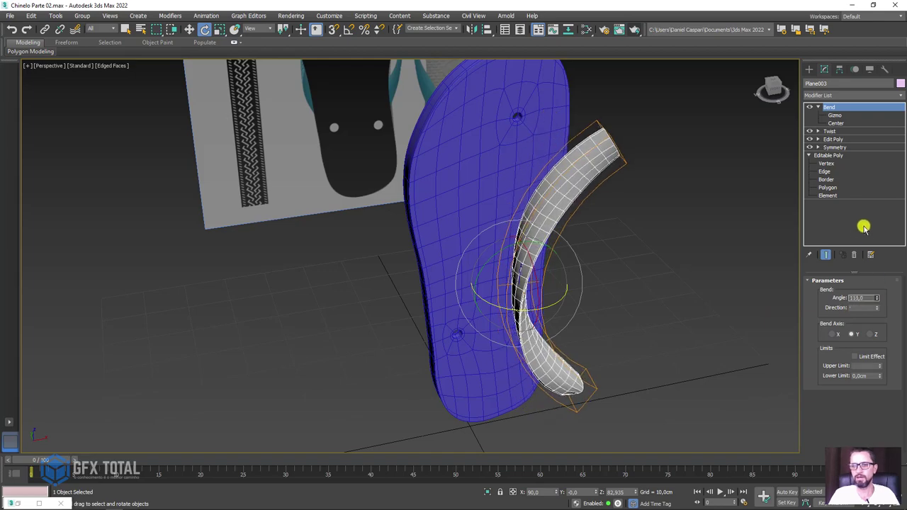
pyautogui.moveTo(658, 260)
pyautogui.keyDown('alt'); pyautogui.mouseDown(button='middle')
pyautogui.moveTo(725, 229)
pyautogui.moveTo(578, 285)
pyautogui.moveTo(456, 281)
pyautogui.moveTo(526, 288)
pyautogui.moveTo(529, 183)
pyautogui.mouseUp(button='middle'); pyautogui.keyUp('alt')
pyautogui.press('w')
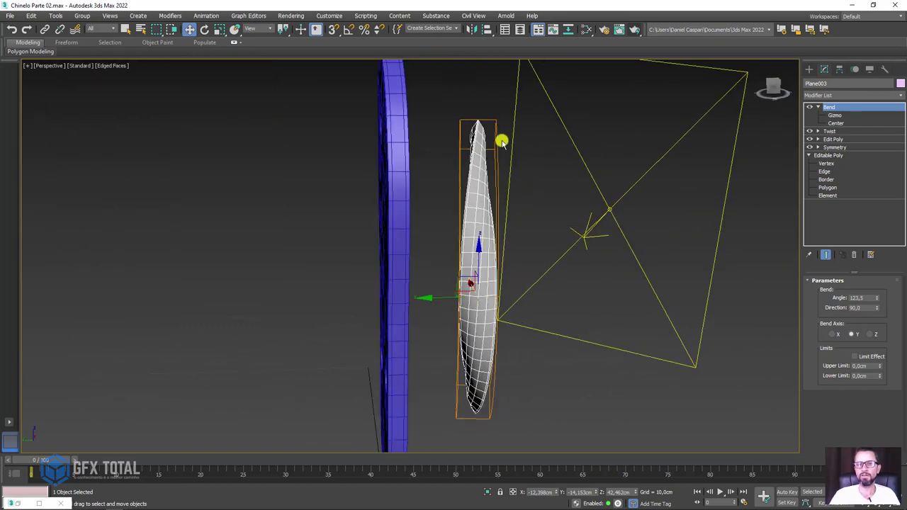
pyautogui.moveTo(543, 261); pyautogui.dragTo(507, 403)
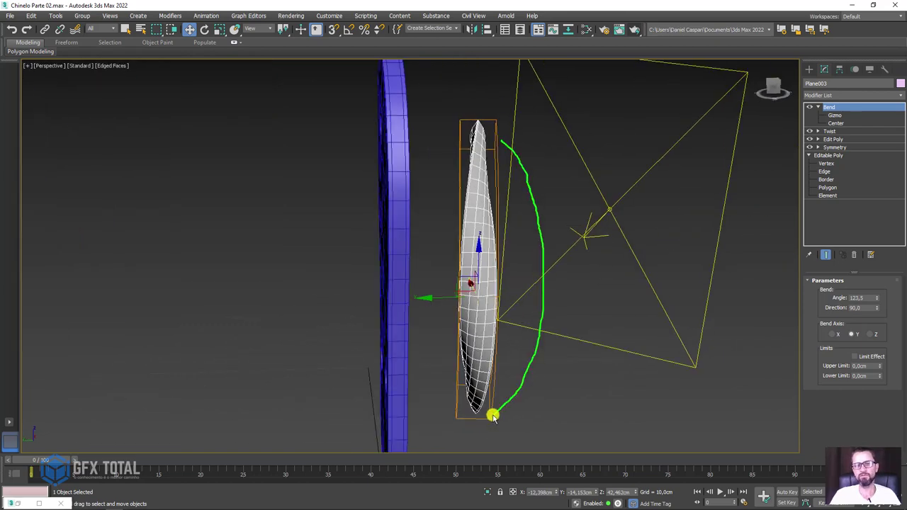
pyautogui.moveTo(637, 338)
pyautogui.keyDown('alt'); pyautogui.mouseDown(button='middle')
pyautogui.moveTo(597, 342)
pyautogui.moveTo(781, 185)
pyautogui.mouseUp(button='middle'); pyautogui.keyUp('alt')
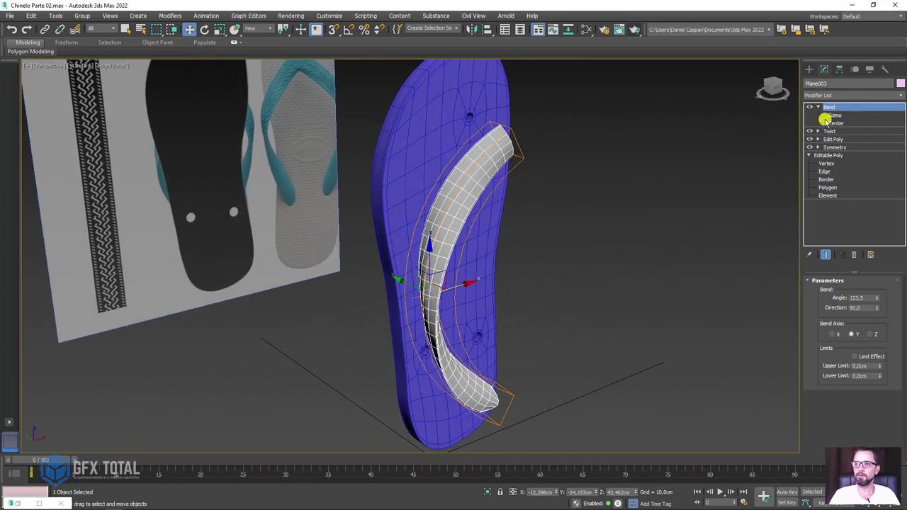
pyautogui.moveTo(655, 231)
pyautogui.keyDown('alt'); pyautogui.mouseDown(button='middle')
pyautogui.moveTo(637, 228)
pyautogui.moveTo(664, 225)
pyautogui.mouseUp(button='middle'); pyautogui.keyUp('alt')
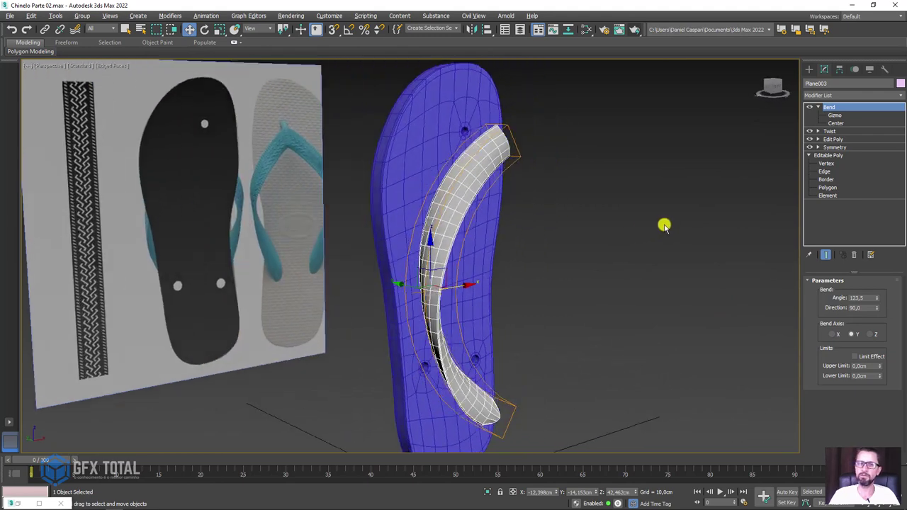
# Step: Add an FFD 3x3x3 modifier to the strap and select lattice control points
pyautogui.click(901, 99)
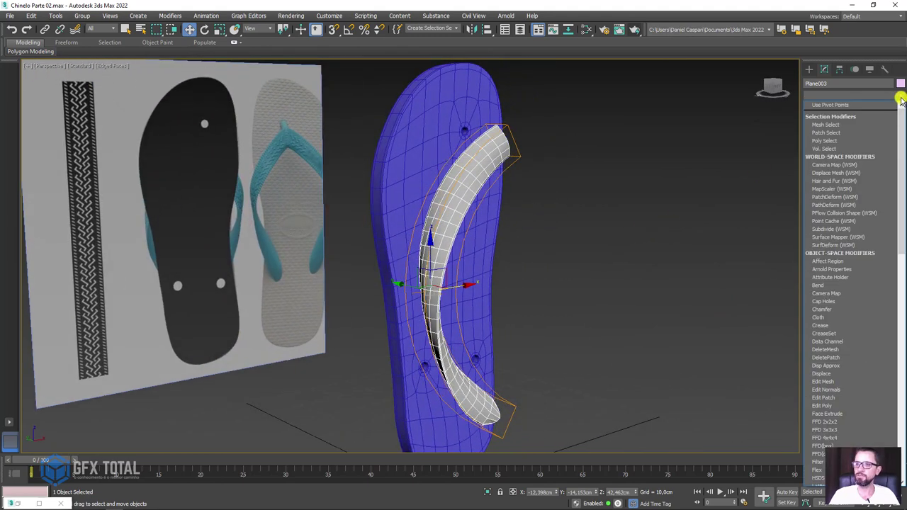
pyautogui.click(829, 429)
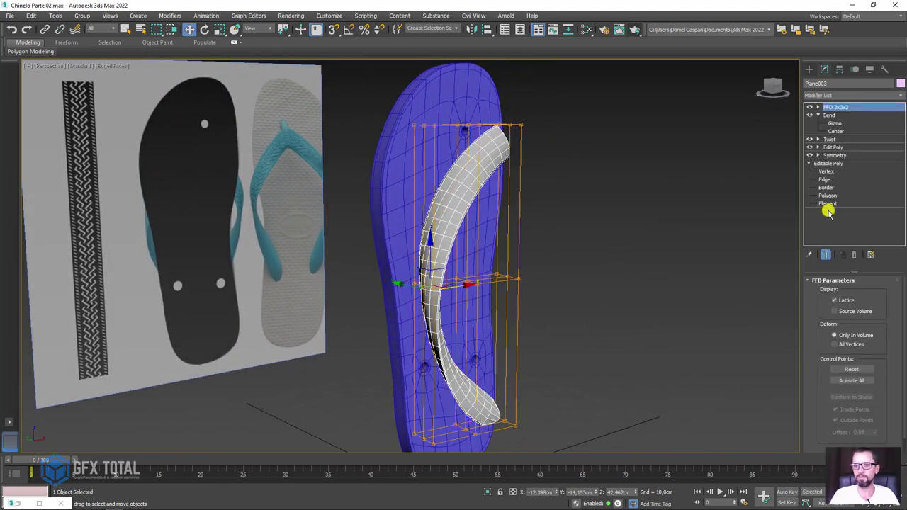
pyautogui.click(817, 107)
pyautogui.click(839, 115)
pyautogui.moveTo(571, 237); pyautogui.dragTo(396, 303)
pyautogui.keyDown('alt'); pyautogui.moveTo(396, 303); pyautogui.dragTo(441, 308, button='middle'); pyautogui.keyUp('alt')
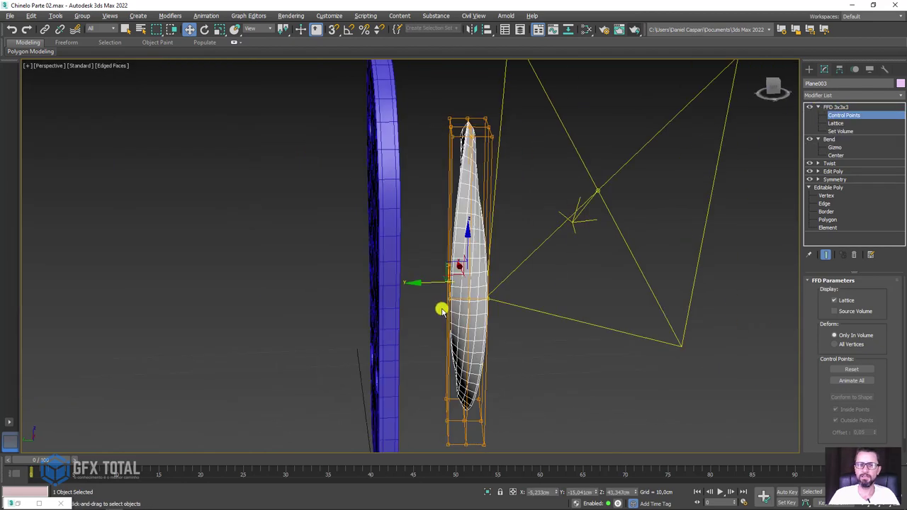
pyautogui.moveTo(422, 283)
pyautogui.mouseDown()
pyautogui.moveTo(480, 282)
pyautogui.moveTo(498, 291)
pyautogui.mouseUp()
pyautogui.moveTo(499, 290)
pyautogui.keyDown('alt'); pyautogui.mouseDown(button='middle')
pyautogui.moveTo(559, 373)
pyautogui.moveTo(602, 251)
pyautogui.mouseUp(button='middle'); pyautogui.keyUp('alt')
pyautogui.moveTo(603, 251); pyautogui.dragTo(395, 348)
pyautogui.moveTo(395, 348)
pyautogui.keyDown('alt'); pyautogui.mouseDown(button='middle')
pyautogui.moveTo(459, 321)
pyautogui.moveTo(425, 312)
pyautogui.mouseUp(button='middle'); pyautogui.keyUp('alt')
pyautogui.moveTo(617, 168)
pyautogui.keyDown('alt'); pyautogui.mouseDown(button='middle')
pyautogui.moveTo(496, 191)
pyautogui.moveTo(518, 267)
pyautogui.moveTo(559, 240)
pyautogui.moveTo(533, 183)
pyautogui.mouseUp(button='middle'); pyautogui.keyUp('alt')
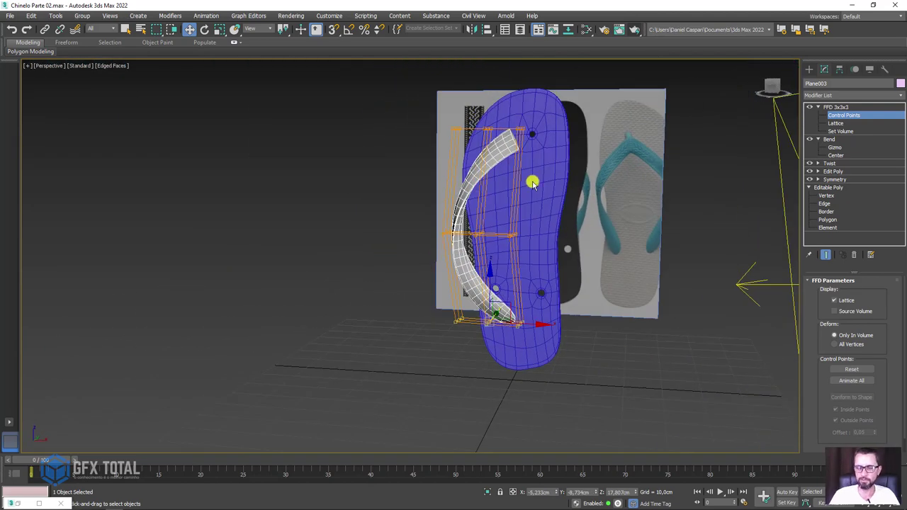
# Step: In the Front view, move the strap and lattice left and slightly up against the sole
pyautogui.click(833, 106)
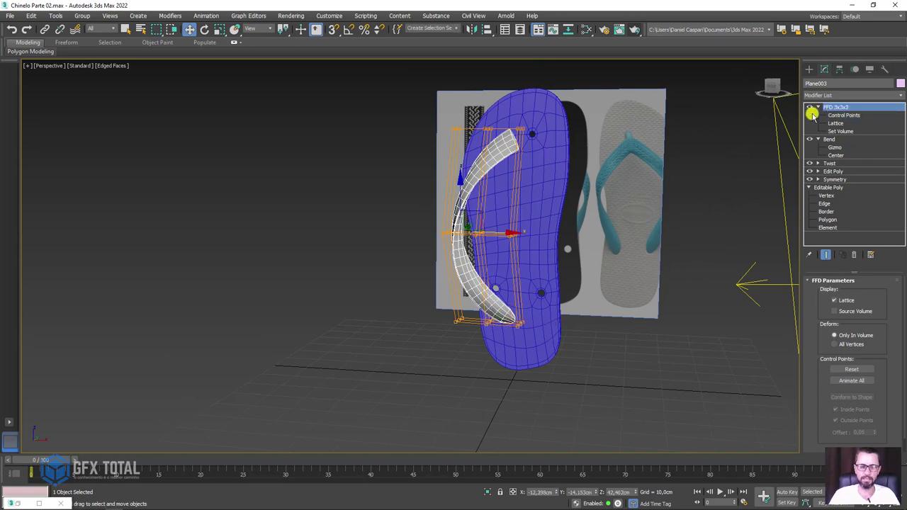
pyautogui.press('f')
pyautogui.scroll(2, 396, 162)
pyautogui.scroll(4, 421, 172)
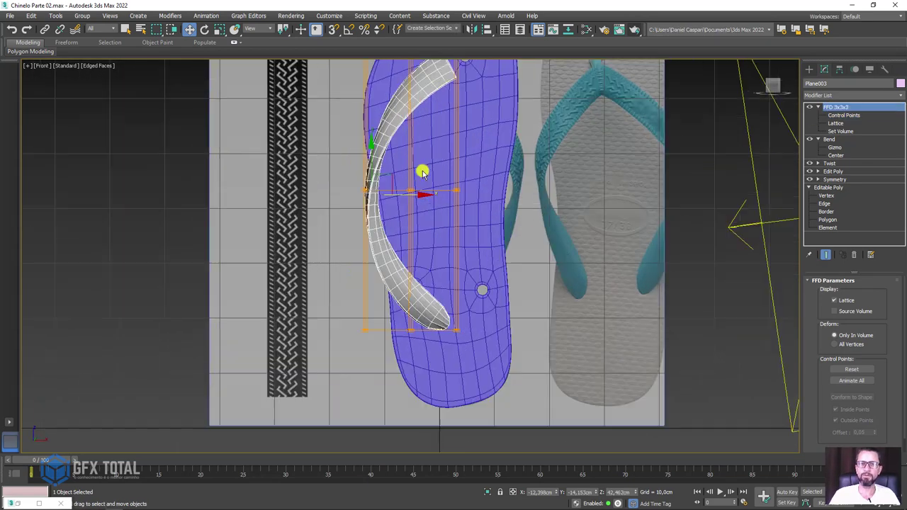
pyautogui.moveTo(418, 200); pyautogui.dragTo(396, 199)
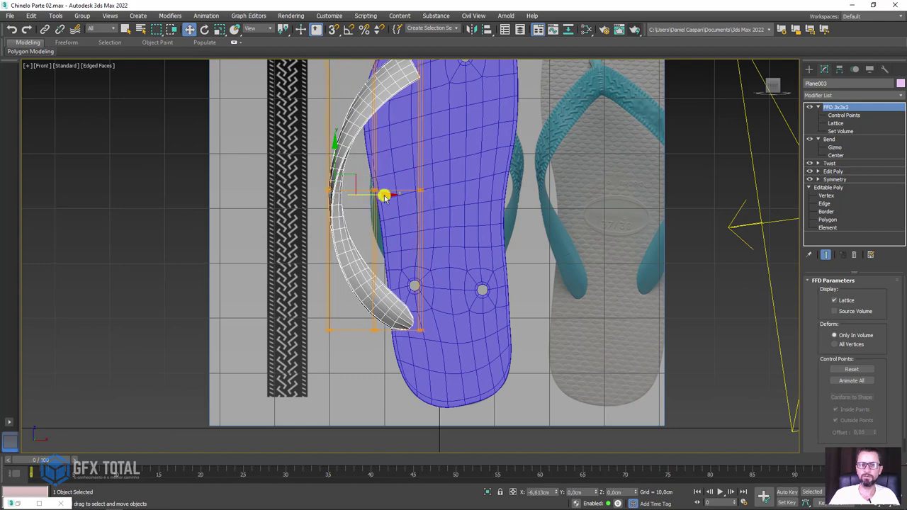
pyautogui.moveTo(393, 166); pyautogui.dragTo(402, 247, button='middle')
pyautogui.moveTo(368, 260); pyautogui.dragTo(369, 226)
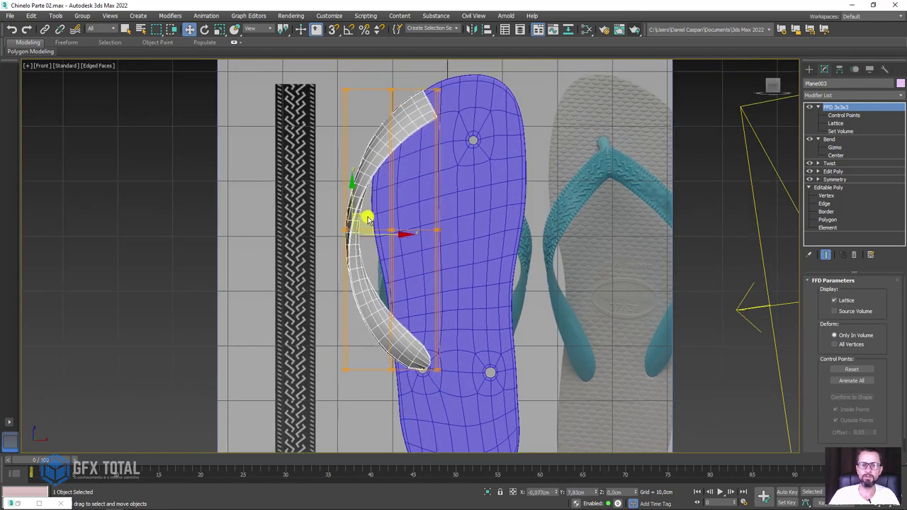
pyautogui.moveTo(428, 204); pyautogui.dragTo(428, 215, button='middle')
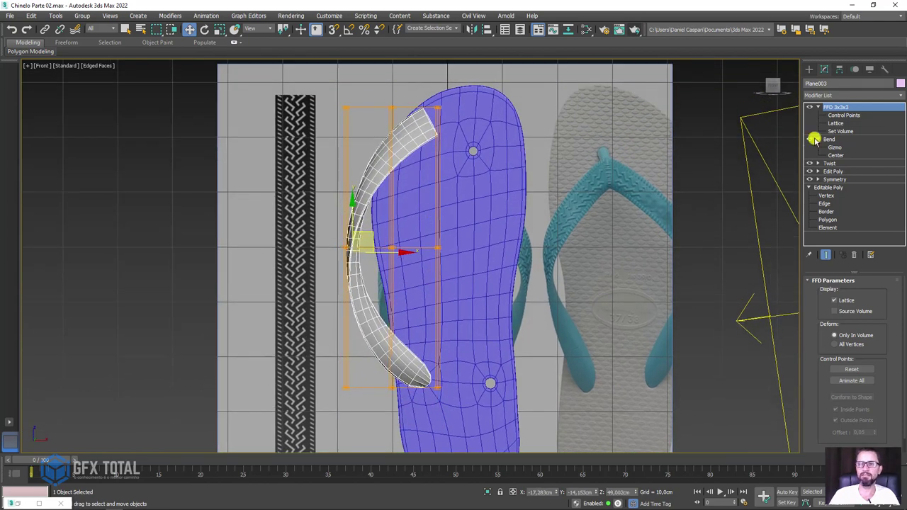
# Step: Try bending the lattice points (undone), then shrink the strap and lattice uniformly
pyautogui.click(842, 115)
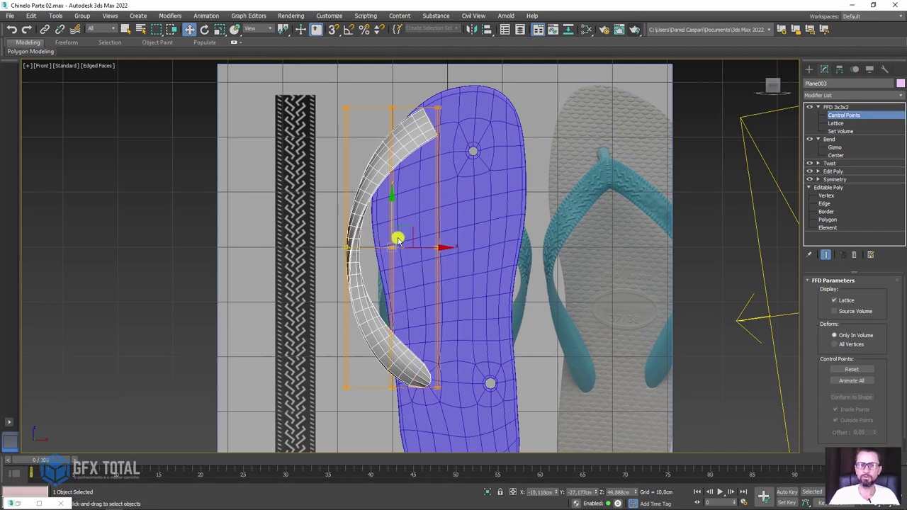
pyautogui.moveTo(420, 249); pyautogui.dragTo(486, 375)
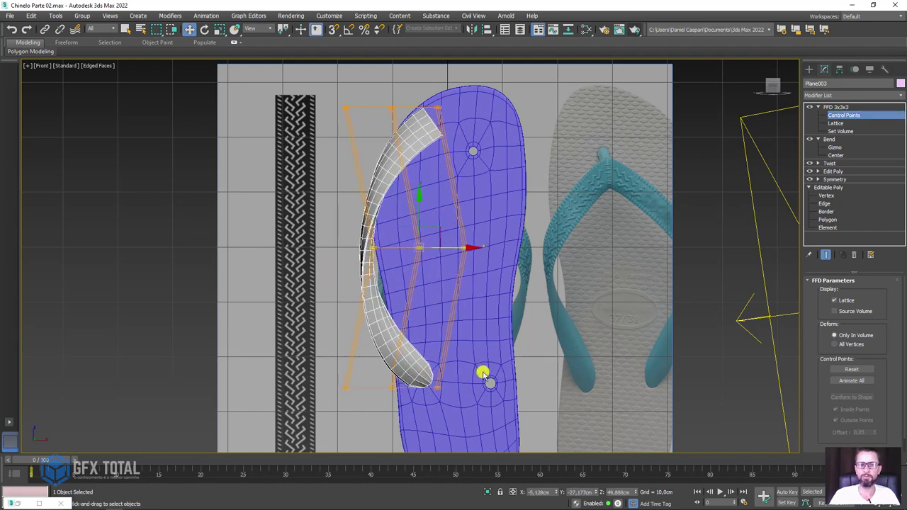
pyautogui.hotkey('ctrl', 'z')
pyautogui.moveTo(474, 243)
pyautogui.keyDown('alt'); pyautogui.mouseDown(button='middle')
pyautogui.moveTo(496, 255)
pyautogui.moveTo(454, 276)
pyautogui.mouseUp(button='middle'); pyautogui.keyUp('alt')
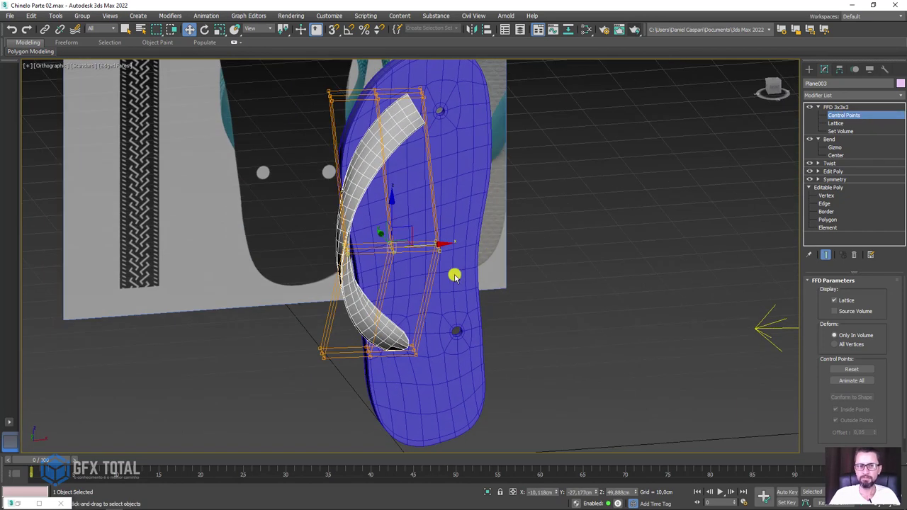
pyautogui.press('e')
pyautogui.press('r')
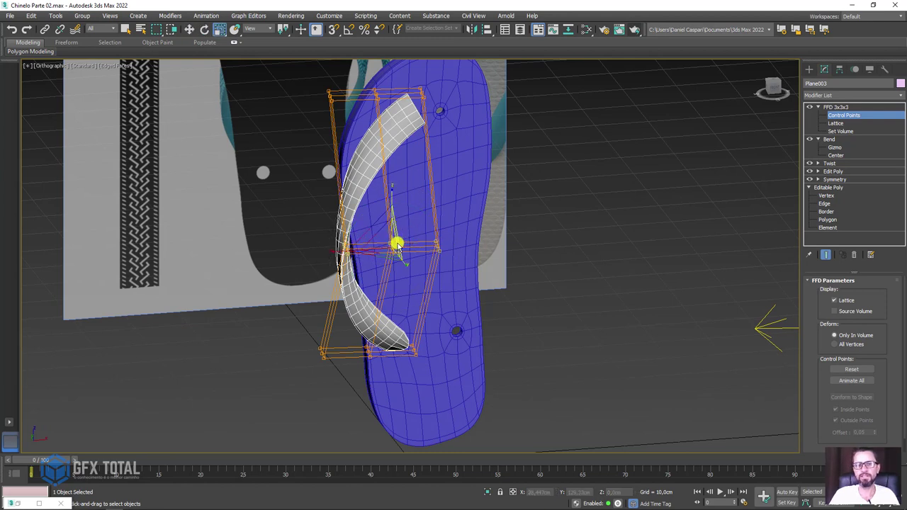
pyautogui.moveTo(383, 249); pyautogui.dragTo(381, 255)
pyautogui.hotkey('ctrl', 'z')
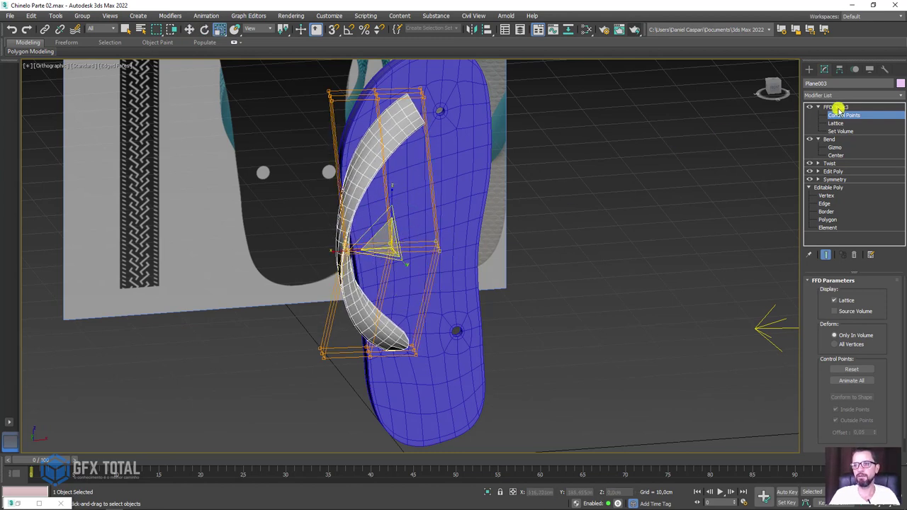
pyautogui.click(838, 106)
pyautogui.moveTo(328, 234); pyautogui.dragTo(332, 251)
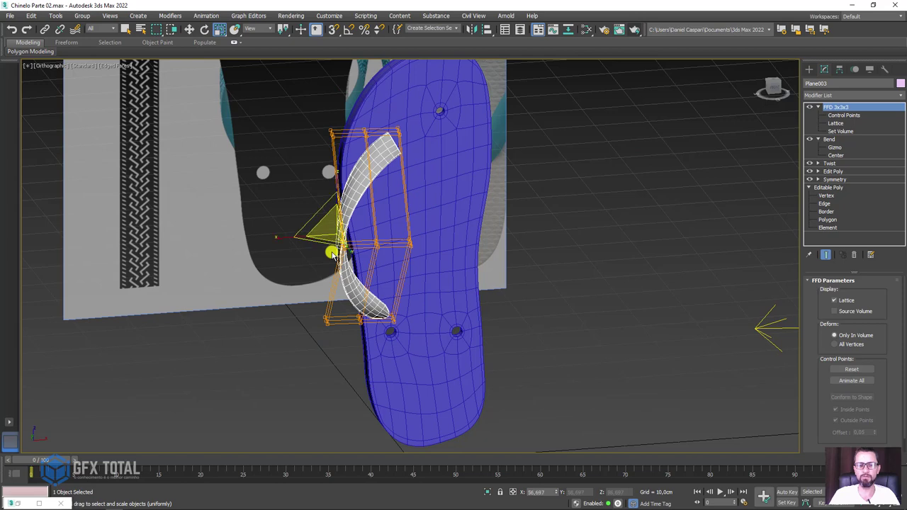
# Step: Move the strap and lattice down, enlarge them, and nudge them up toward the toe hole
pyautogui.press('f')
pyautogui.scroll(3, 358, 146)
pyautogui.scroll(2, 358, 146)
pyautogui.press('w')
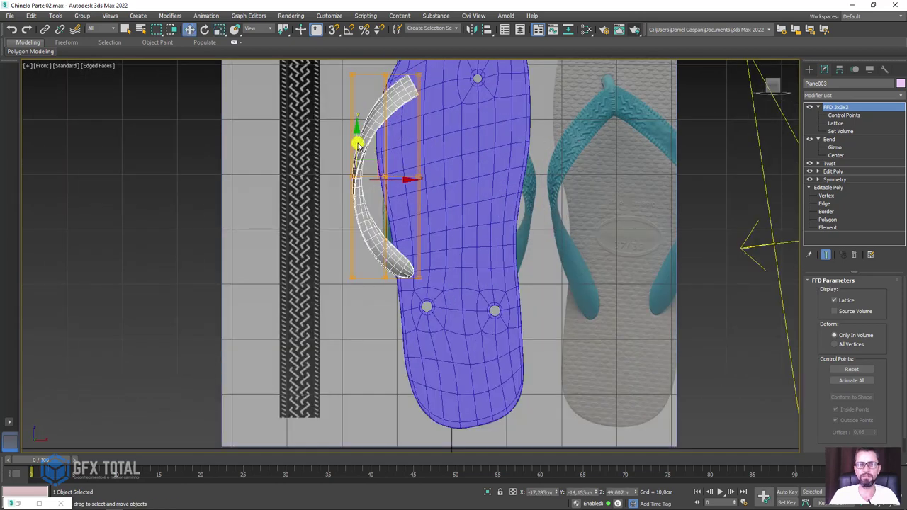
pyautogui.moveTo(358, 144); pyautogui.dragTo(359, 174)
pyautogui.press('r')
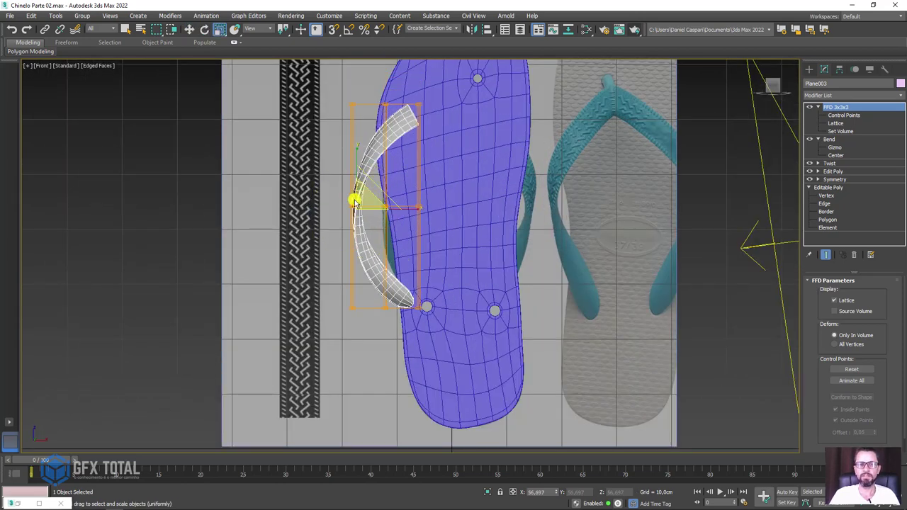
pyautogui.moveTo(370, 202); pyautogui.dragTo(371, 195)
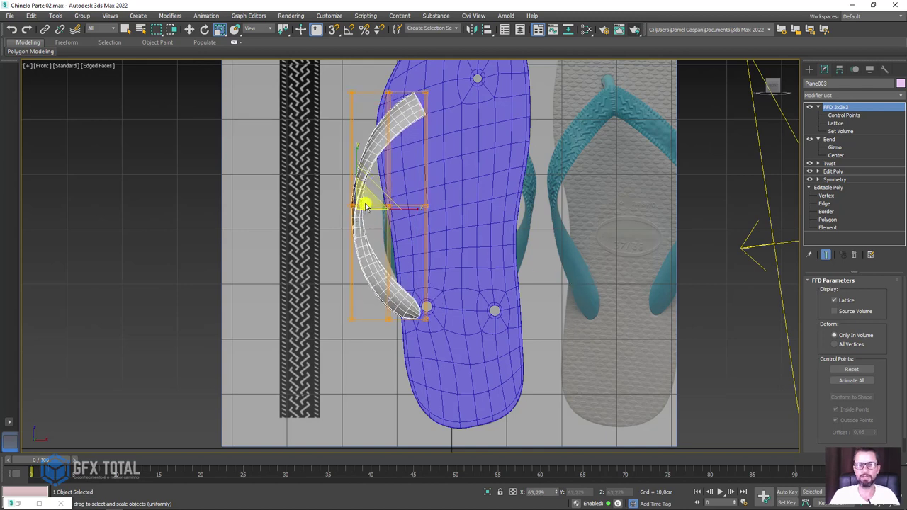
pyautogui.moveTo(365, 205); pyautogui.dragTo(387, 186)
pyautogui.press('w')
pyautogui.moveTo(449, 164); pyautogui.dragTo(444, 222, button='middle')
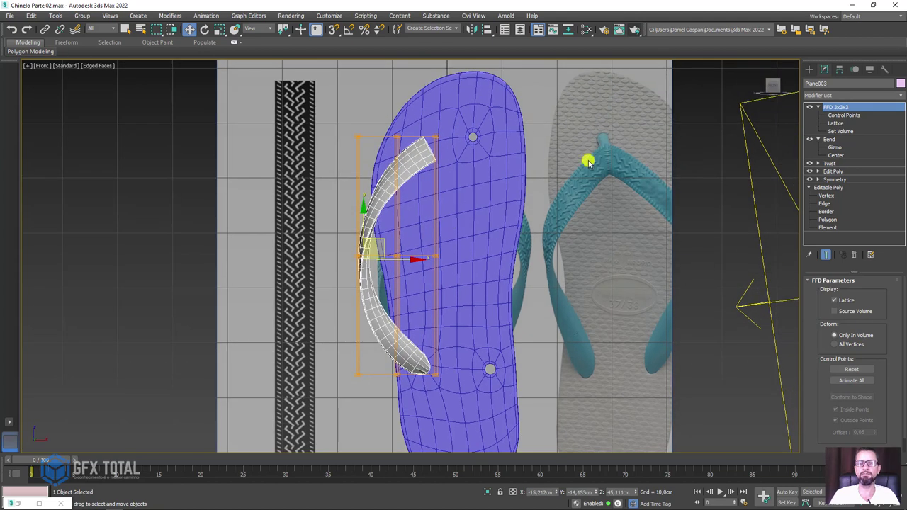
# Step: Raise the lattice's middle row and rotate its top row so the strap bends toward the toe hole
pyautogui.click(843, 115)
pyautogui.moveTo(499, 170)
pyautogui.mouseDown()
pyautogui.moveTo(361, 118)
pyautogui.moveTo(440, 103)
pyautogui.mouseUp()
pyautogui.moveTo(362, 264); pyautogui.dragTo(360, 266)
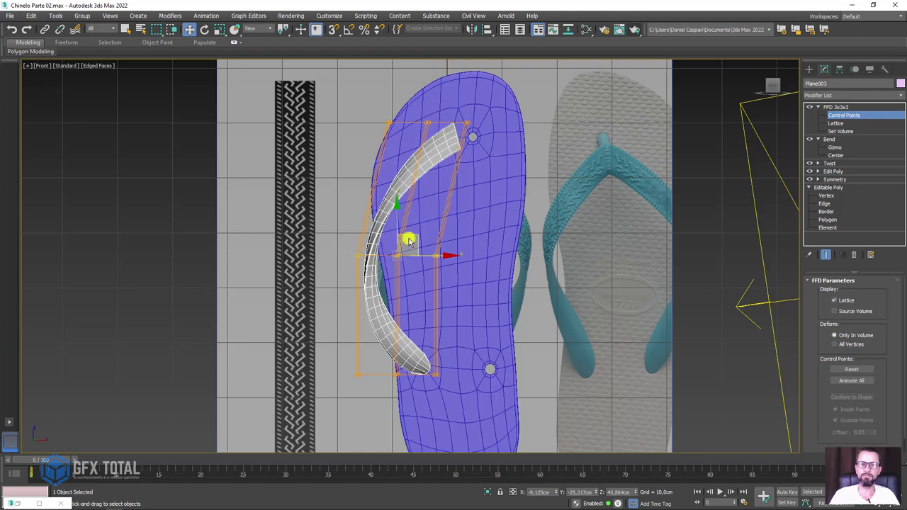
pyautogui.moveTo(404, 239); pyautogui.dragTo(427, 200)
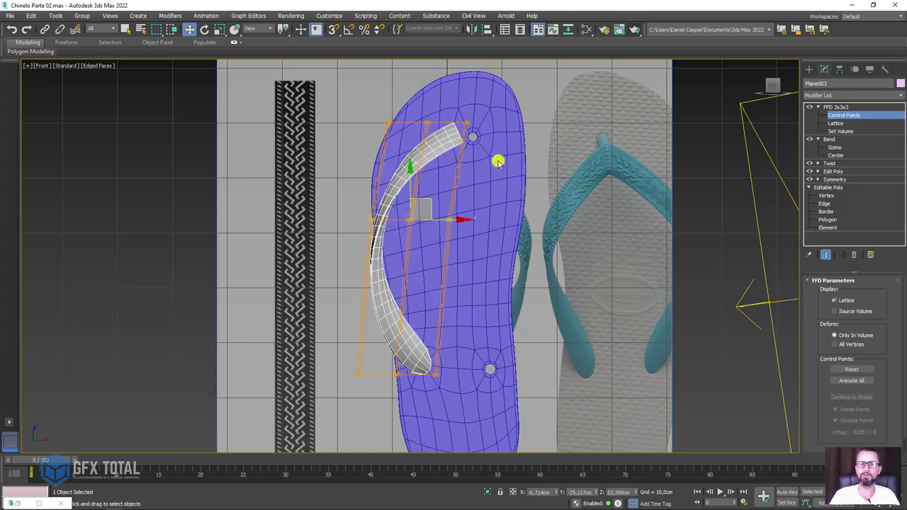
pyautogui.click(466, 122)
pyautogui.moveTo(338, 99); pyautogui.dragTo(340, 100)
pyautogui.press('e')
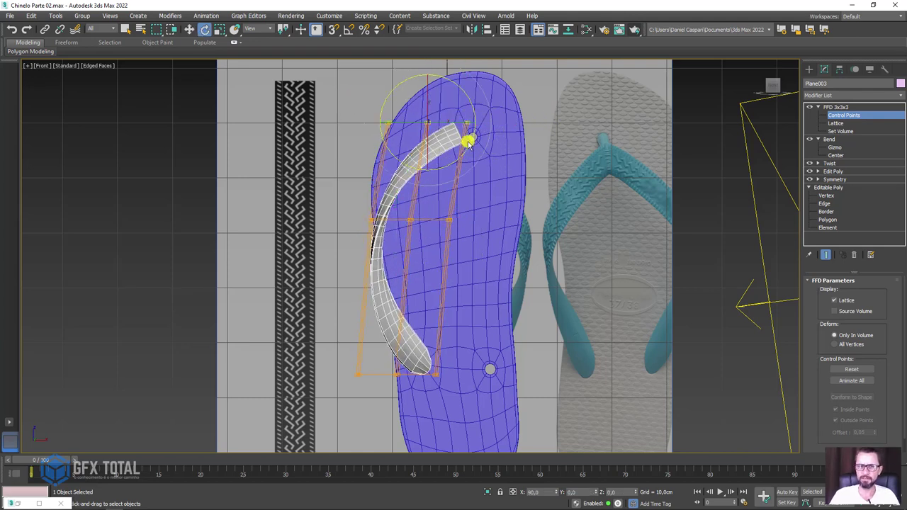
pyautogui.moveTo(467, 142)
pyautogui.mouseDown()
pyautogui.moveTo(460, 157)
pyautogui.moveTo(472, 148)
pyautogui.moveTo(479, 189)
pyautogui.moveTo(425, 190)
pyautogui.mouseUp()
# Step: Shift the strap's lower end right and rotate it more upright along the sole's edge
pyautogui.click(417, 215)
pyautogui.press('w')
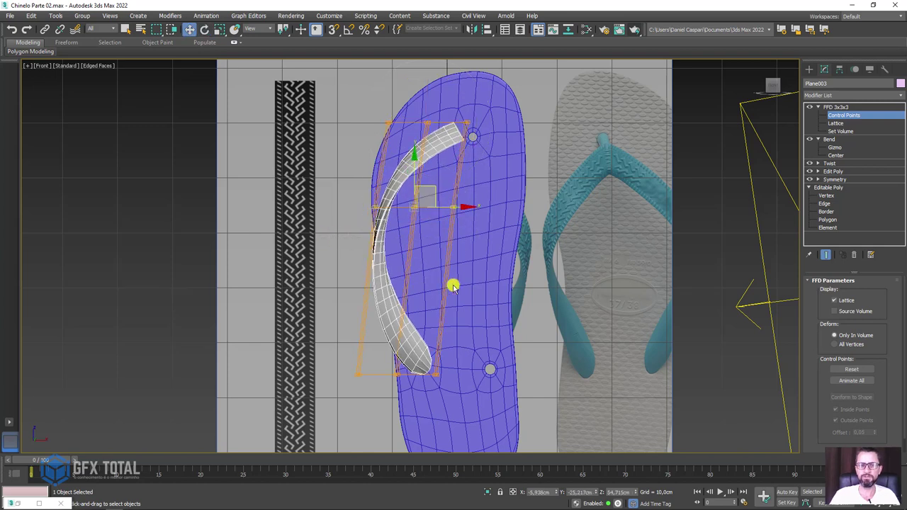
pyautogui.moveTo(323, 401); pyautogui.dragTo(358, 394)
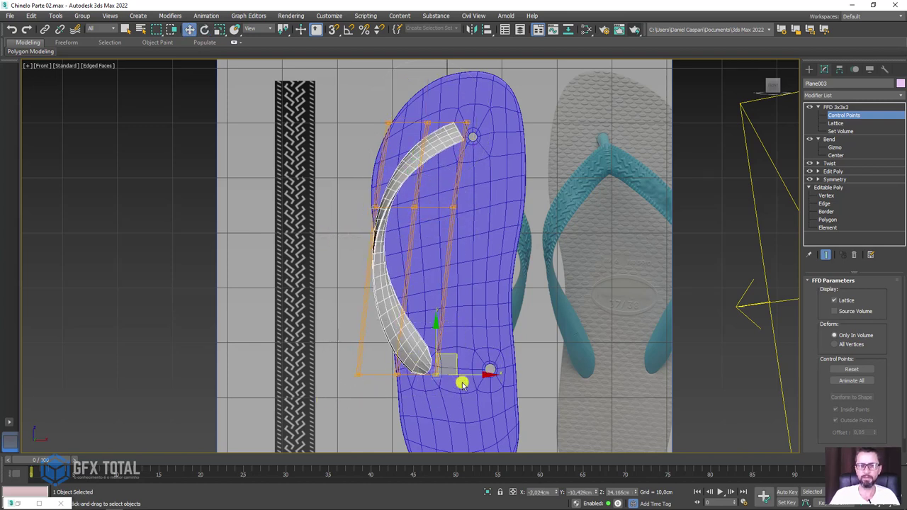
pyautogui.moveTo(440, 374); pyautogui.dragTo(467, 373)
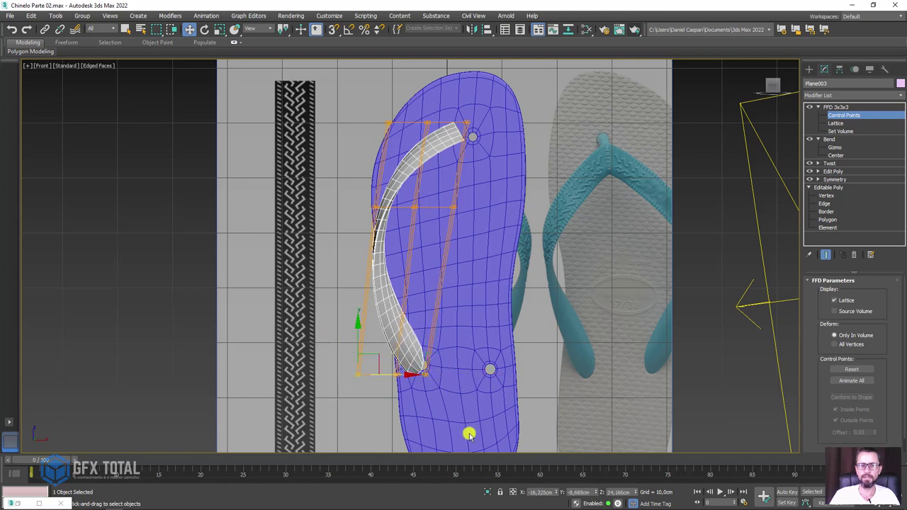
pyautogui.moveTo(252, 343); pyautogui.dragTo(252, 343)
pyautogui.press('e')
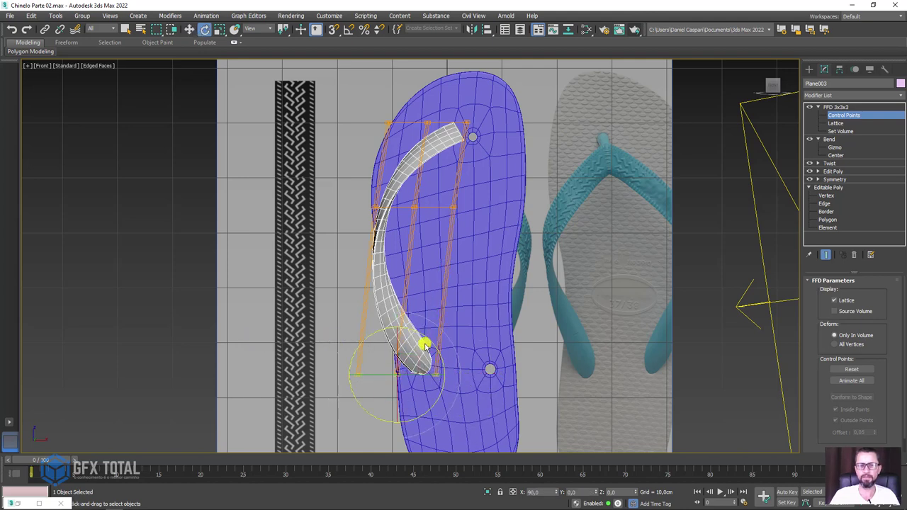
pyautogui.moveTo(431, 342); pyautogui.dragTo(415, 354)
pyautogui.press('w')
pyautogui.scroll(-1, 407, 322)
pyautogui.scroll(-1, 381, 287)
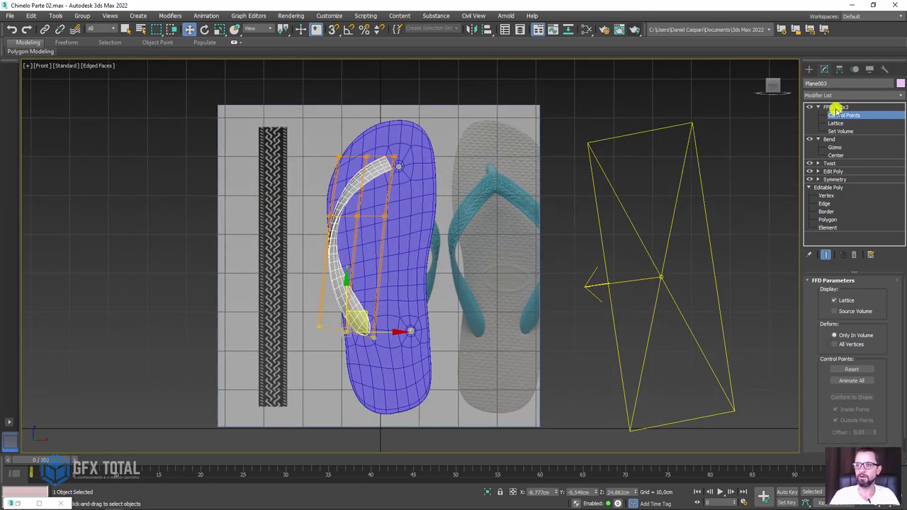
pyautogui.click(840, 106)
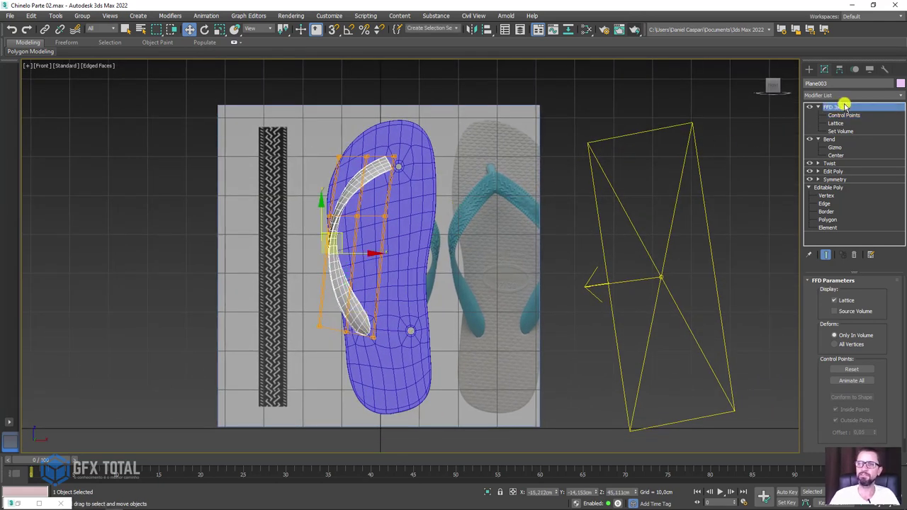
# Step: Mirror the strap as a copy and move the copy onto the right side of the sole
pyautogui.click(470, 29)
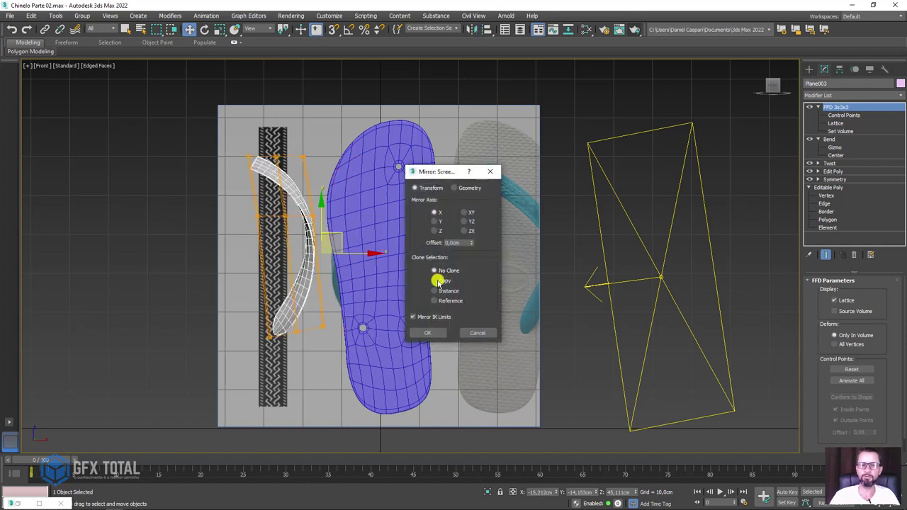
pyautogui.click(437, 281)
pyautogui.click(432, 333)
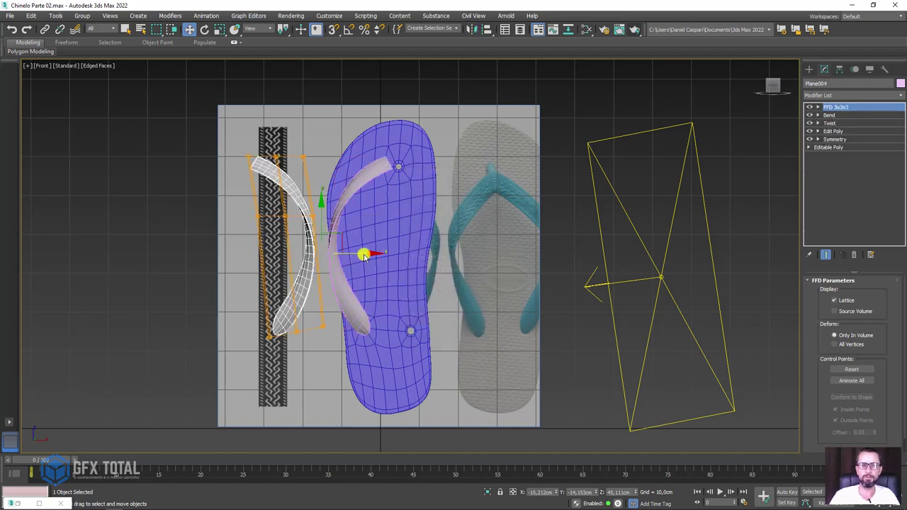
pyautogui.moveTo(364, 255); pyautogui.dragTo(494, 240)
pyautogui.scroll(2, 400, 177)
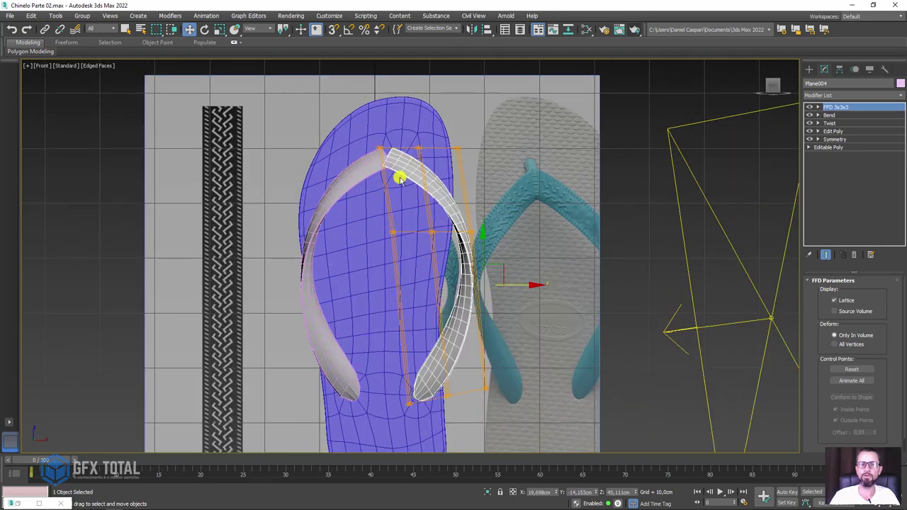
# Step: Adjust the copy's middle-row FFD control points, then pick a second FFD 3x3x3 from the Modifier List
pyautogui.click(818, 107)
pyautogui.click(843, 114)
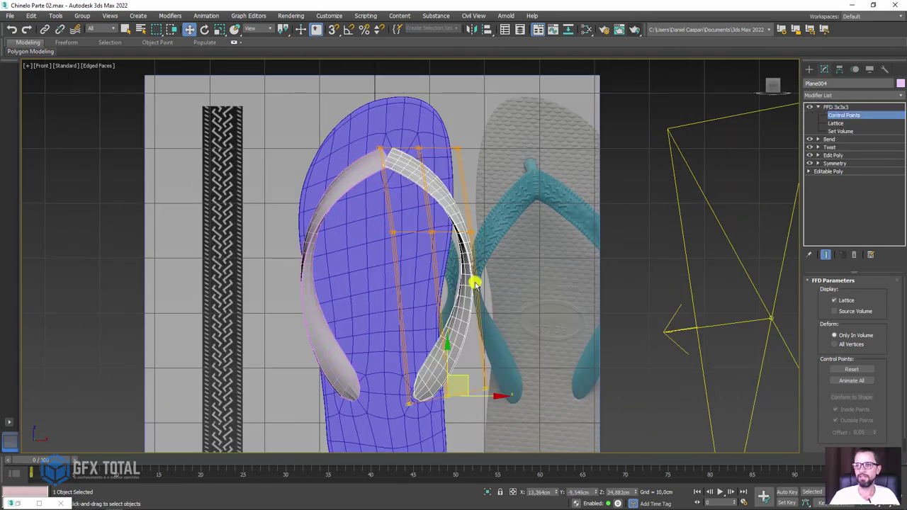
pyautogui.moveTo(518, 298); pyautogui.dragTo(481, 268, button='middle')
pyautogui.moveTo(327, 181); pyautogui.dragTo(327, 181)
pyautogui.moveTo(421, 186); pyautogui.dragTo(413, 175)
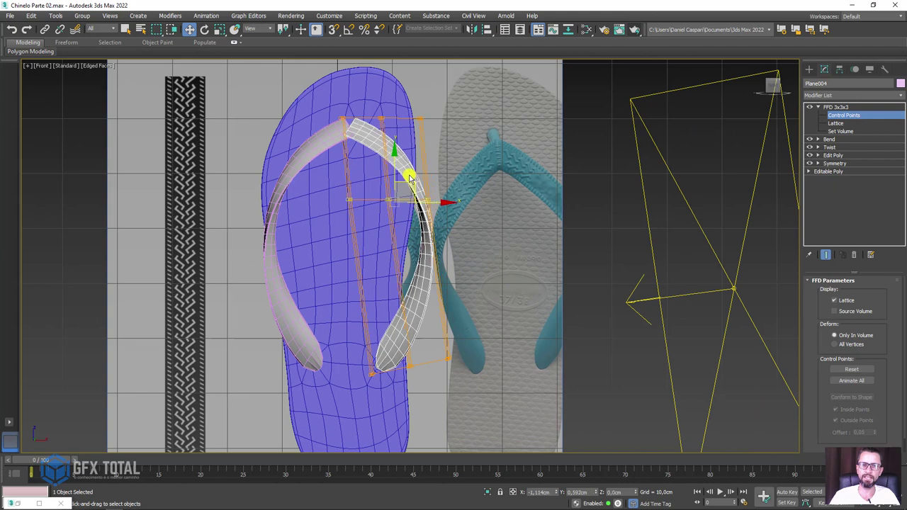
pyautogui.moveTo(484, 328); pyautogui.dragTo(482, 383)
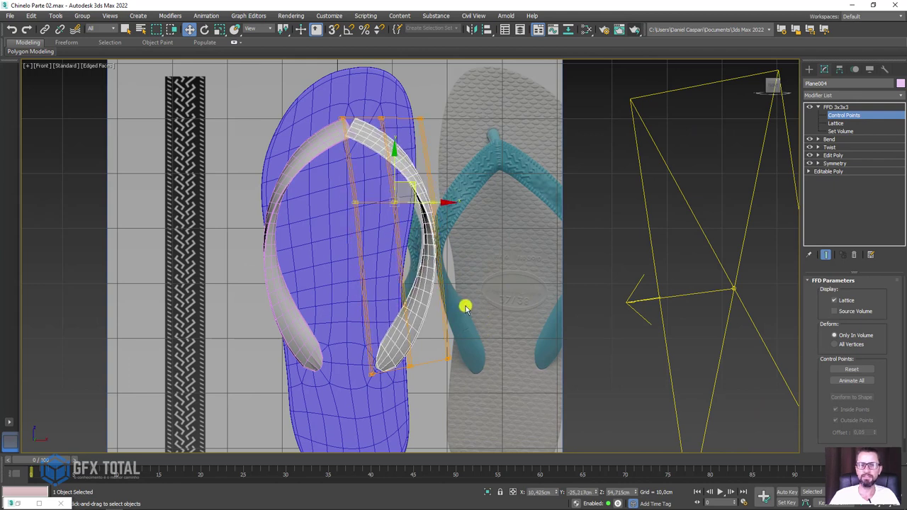
pyautogui.click(844, 107)
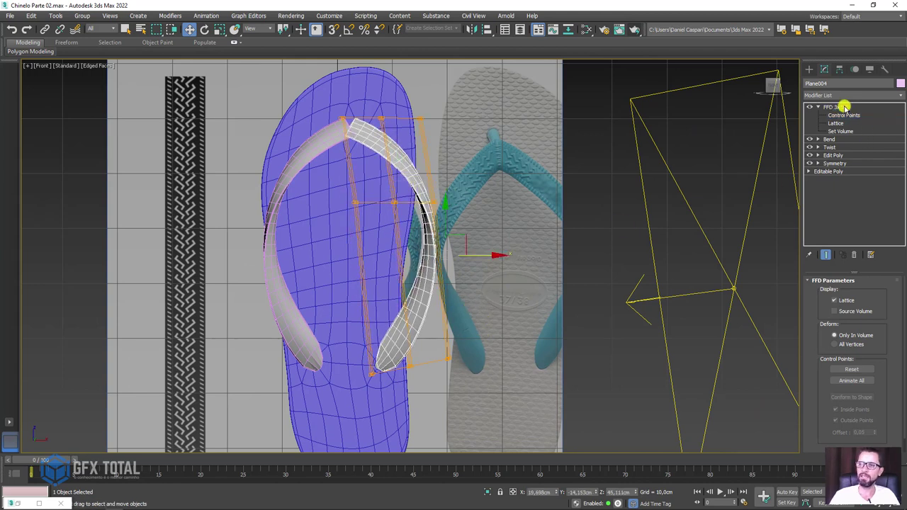
pyautogui.click(899, 95)
pyautogui.moveTo(899, 107); pyautogui.dragTo(899, 158)
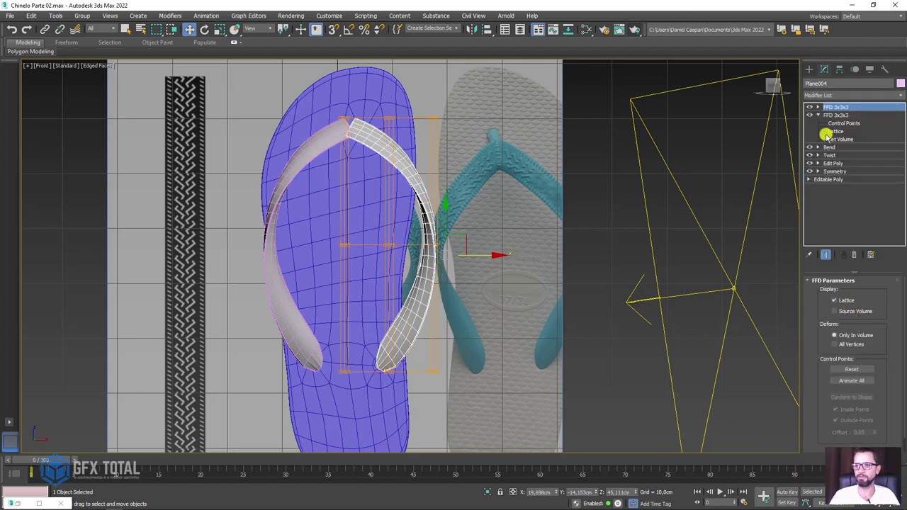
# Step: Bend the mirrored strap by shifting the new lattice's middle row left and nudging the top row
pyautogui.click(818, 107)
pyautogui.click(843, 115)
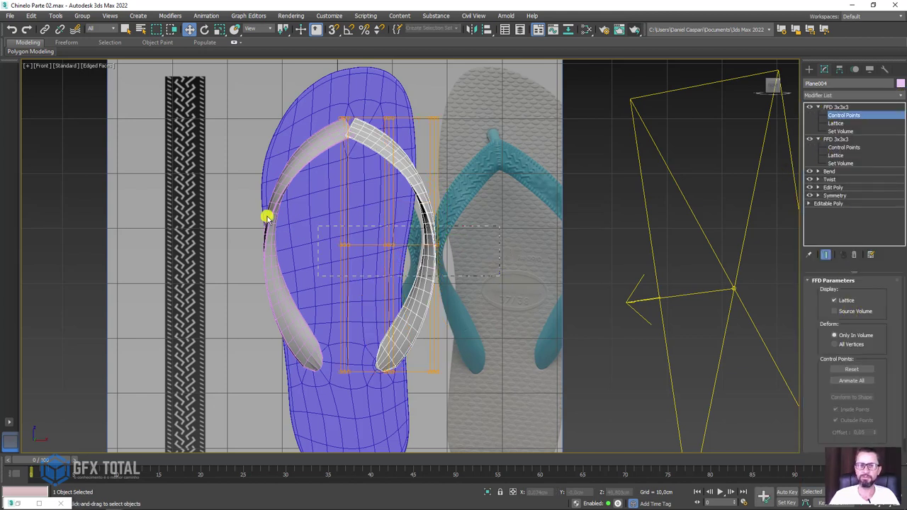
pyautogui.moveTo(318, 225); pyautogui.dragTo(500, 276)
pyautogui.moveTo(406, 226); pyautogui.dragTo(383, 216)
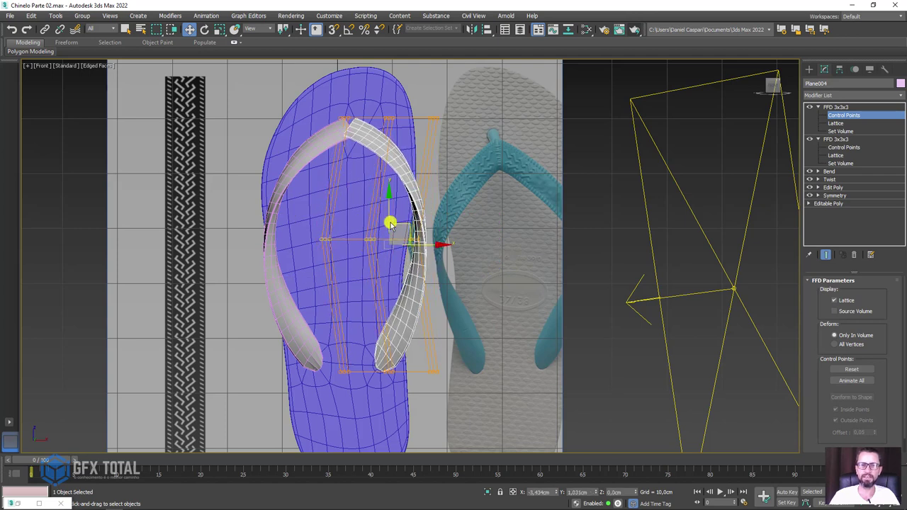
pyautogui.moveTo(395, 128); pyautogui.dragTo(443, 135)
pyautogui.moveTo(420, 101); pyautogui.dragTo(444, 123)
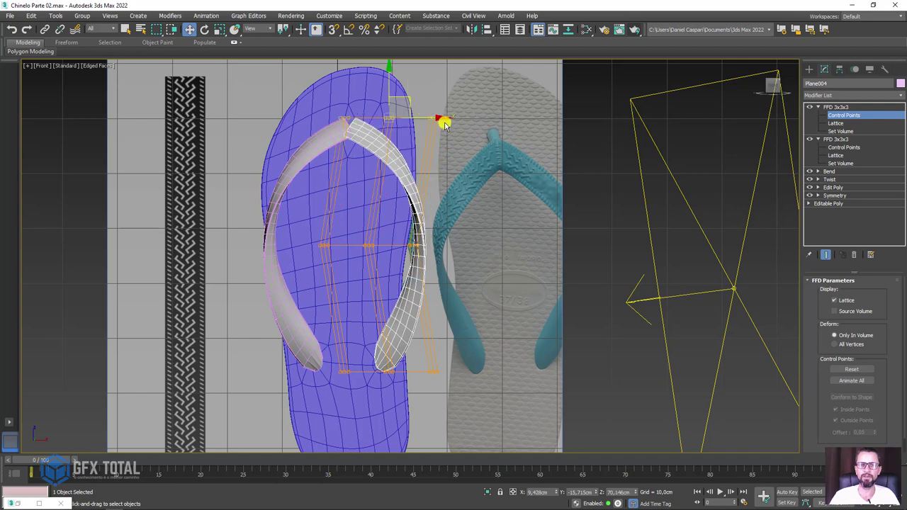
# Step: Shift the strap's top toward the right and pull its middle-right side inward
pyautogui.moveTo(313, 83); pyautogui.dragTo(312, 82)
pyautogui.press('e')
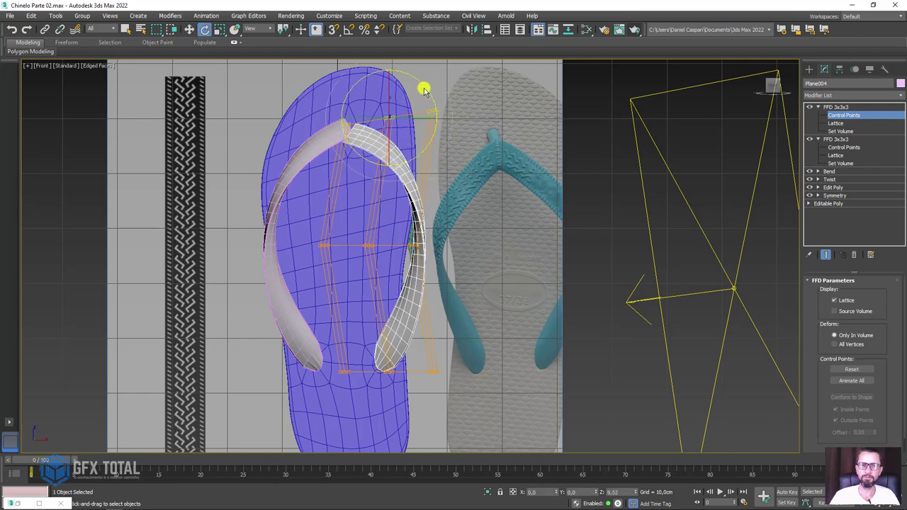
pyautogui.scroll(4, 368, 118)
pyautogui.scroll(-4, 376, 148)
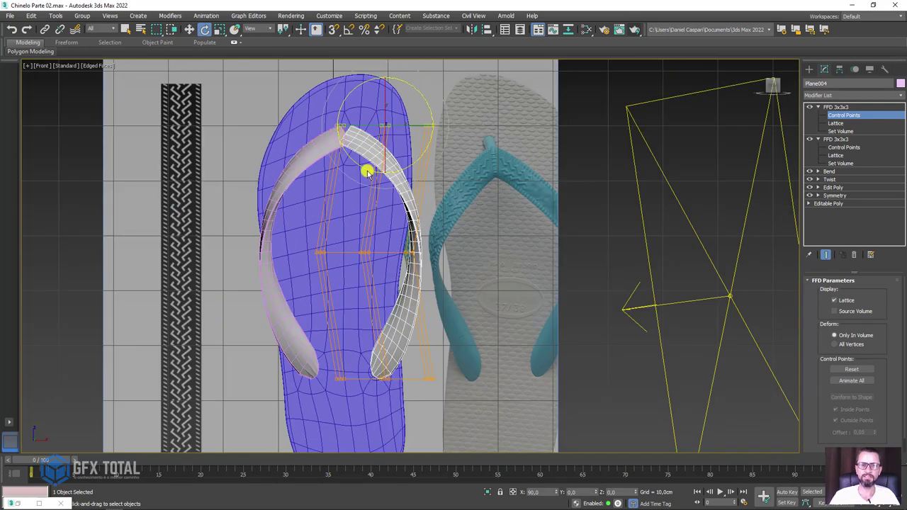
pyautogui.press('w')
pyautogui.moveTo(405, 134); pyautogui.dragTo(429, 123)
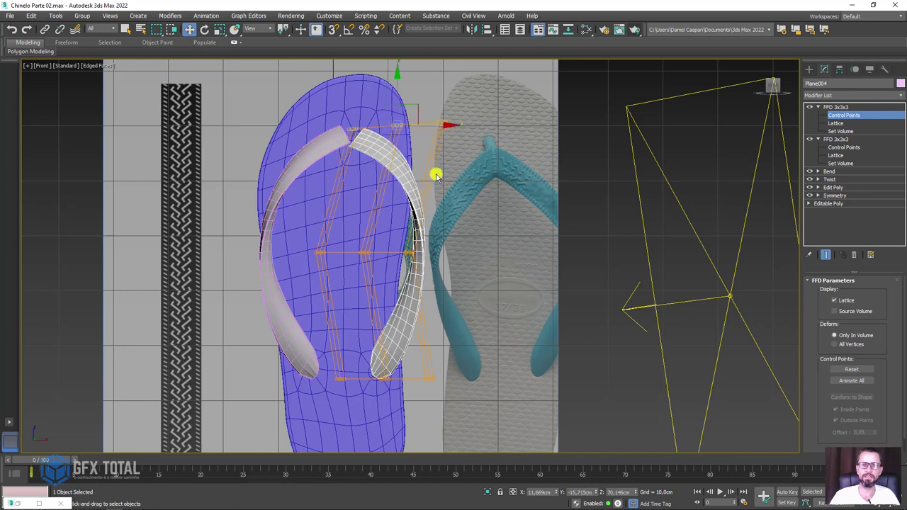
pyautogui.click(408, 255)
pyautogui.moveTo(461, 253); pyautogui.dragTo(356, 237)
pyautogui.moveTo(400, 256); pyautogui.dragTo(407, 253)
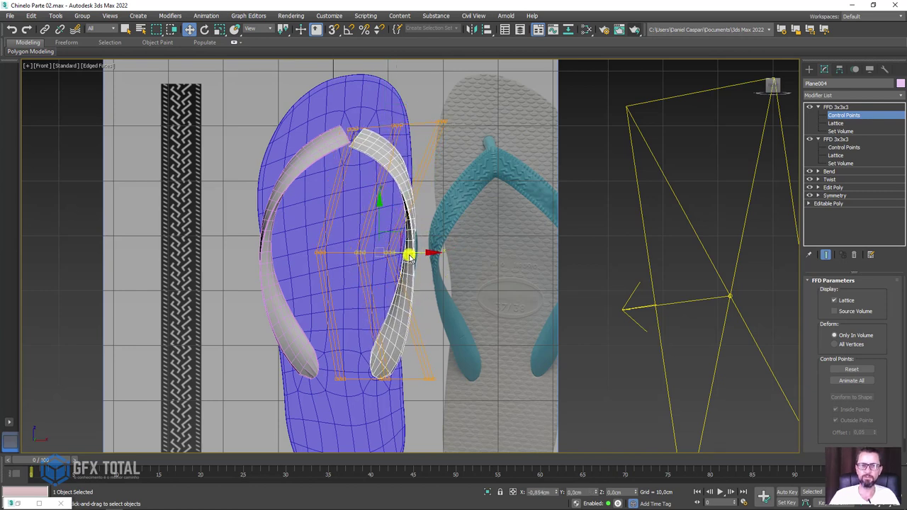
# Step: Pull the lower right end inward, align the top with the other strap at the toe, and select both straps
pyautogui.click(429, 379)
pyautogui.moveTo(459, 383); pyautogui.dragTo(444, 378)
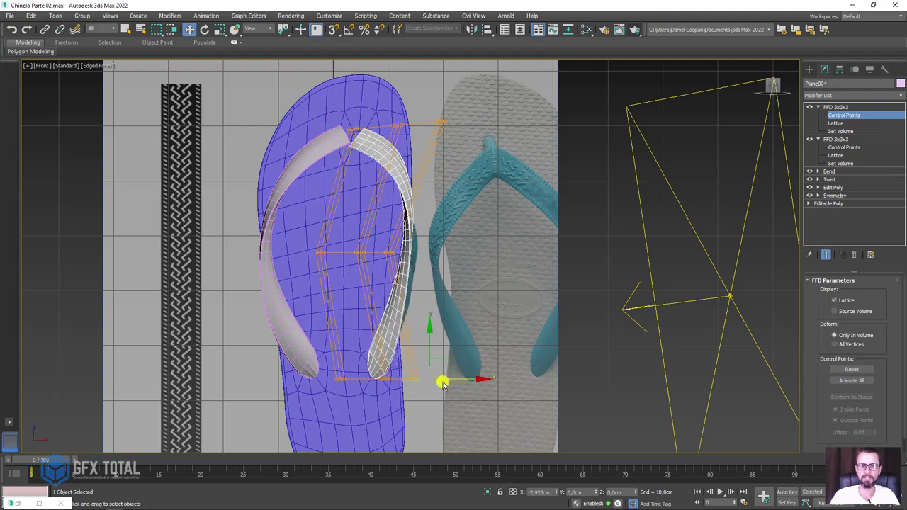
pyautogui.scroll(-2, 430, 299)
pyautogui.scroll(3, 400, 205)
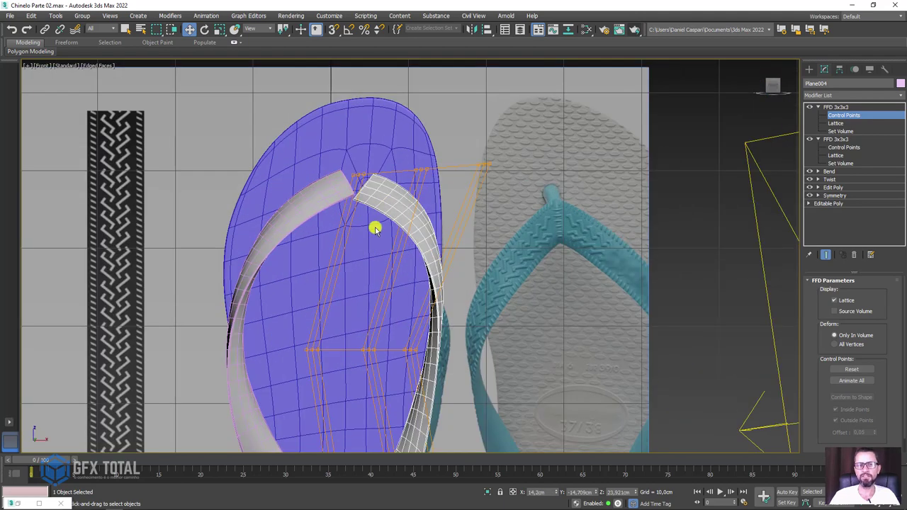
pyautogui.moveTo(312, 149); pyautogui.dragTo(314, 149)
pyautogui.moveTo(379, 158); pyautogui.dragTo(390, 157)
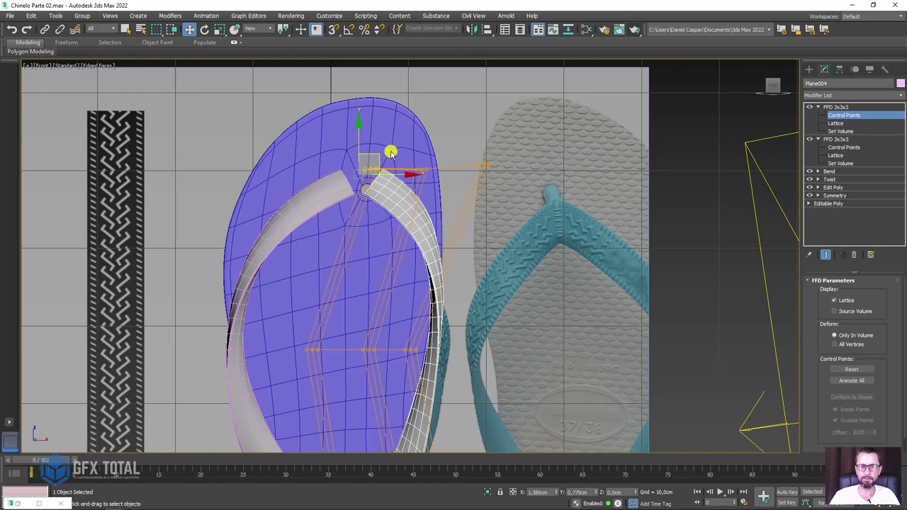
pyautogui.click(838, 108)
pyautogui.scroll(-3, 441, 178)
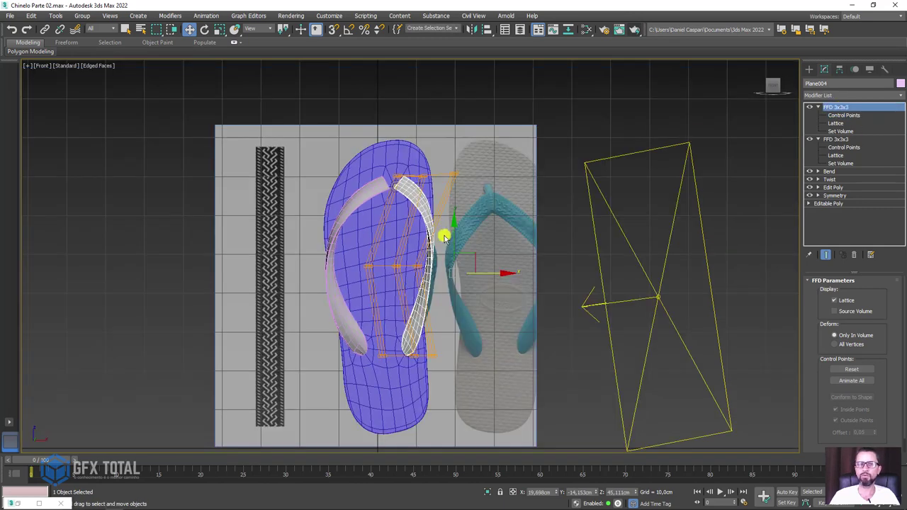
pyautogui.moveTo(442, 234); pyautogui.dragTo(348, 137, button='middle')
# Step: Add an Edit Poly modifier to both straps selected together
pyautogui.keyDown('ctrl'); pyautogui.click(348, 140); pyautogui.keyUp('ctrl')
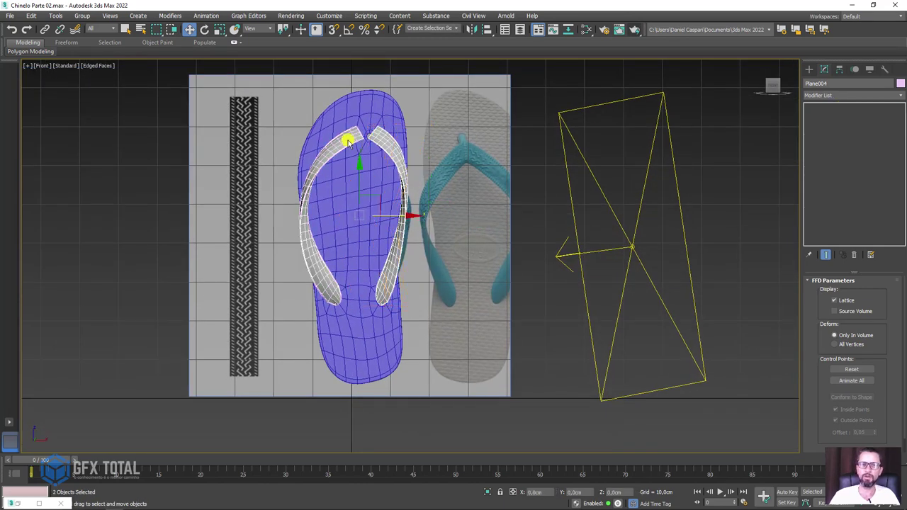
pyautogui.click(857, 95)
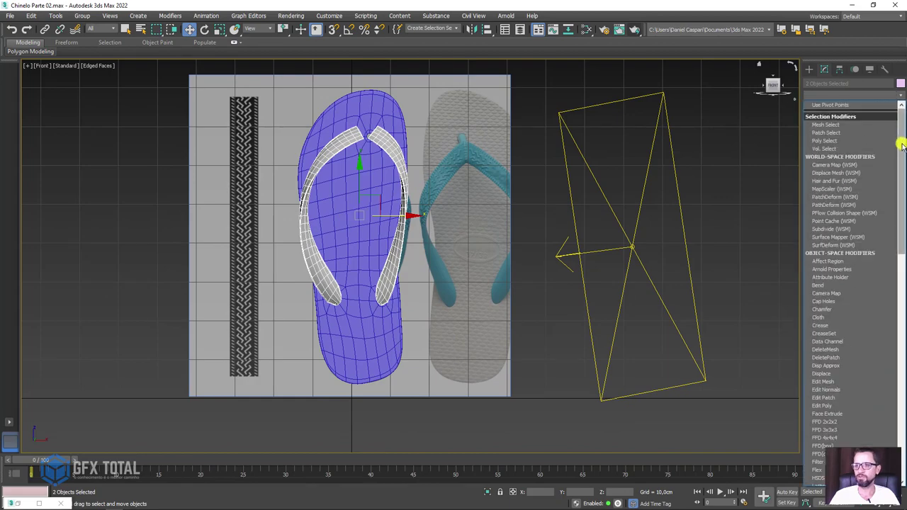
pyautogui.scroll(-3, 877, 212)
pyautogui.click(828, 297)
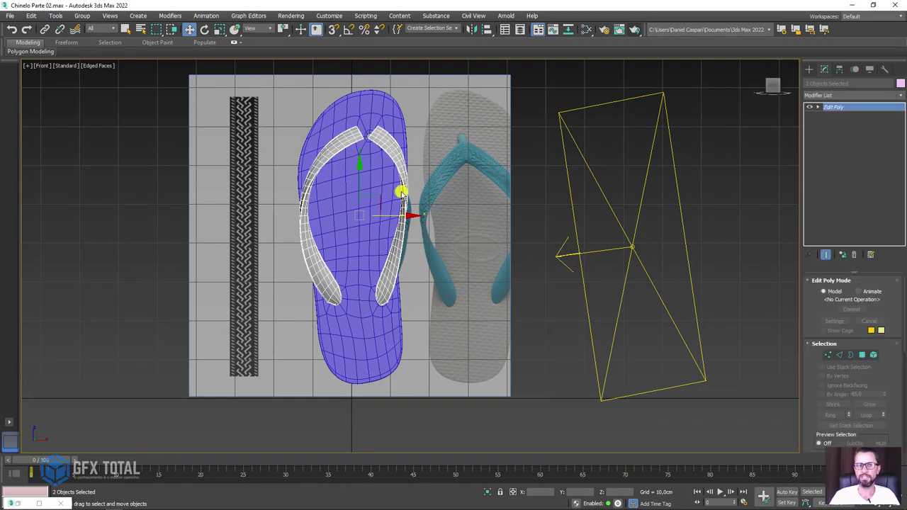
# Step: Make the shared Edit Poly unique to each strap, then select only the right strap
pyautogui.keyDown('alt'); pyautogui.moveTo(368, 188); pyautogui.dragTo(362, 294, button='middle'); pyautogui.keyUp('alt')
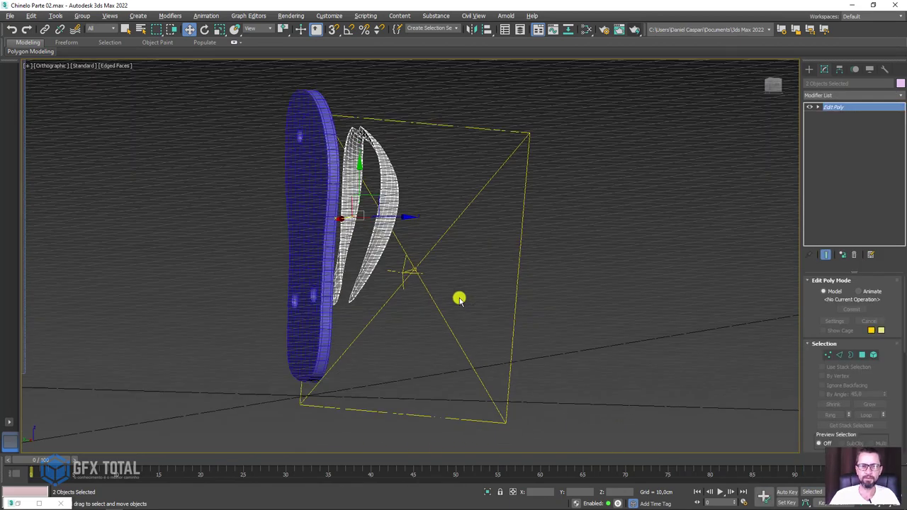
pyautogui.scroll(3, 365, 177)
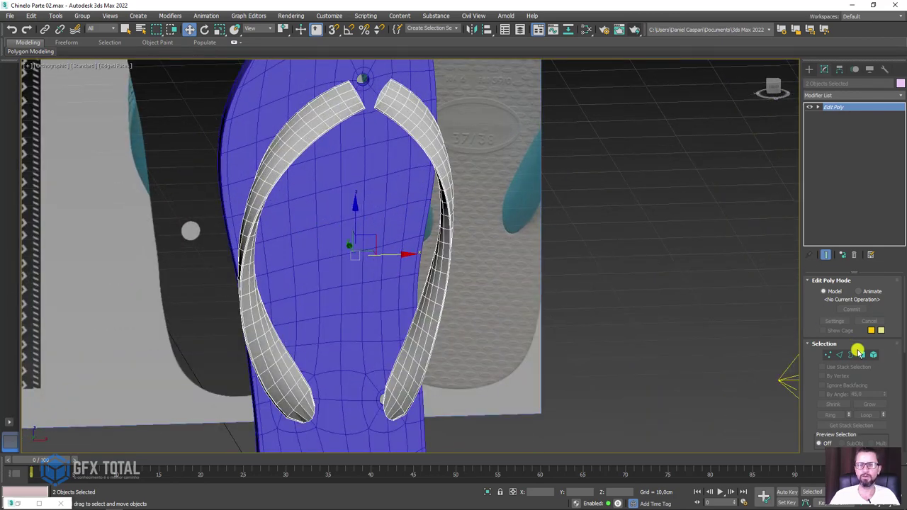
pyautogui.click(847, 256)
pyautogui.click(490, 270)
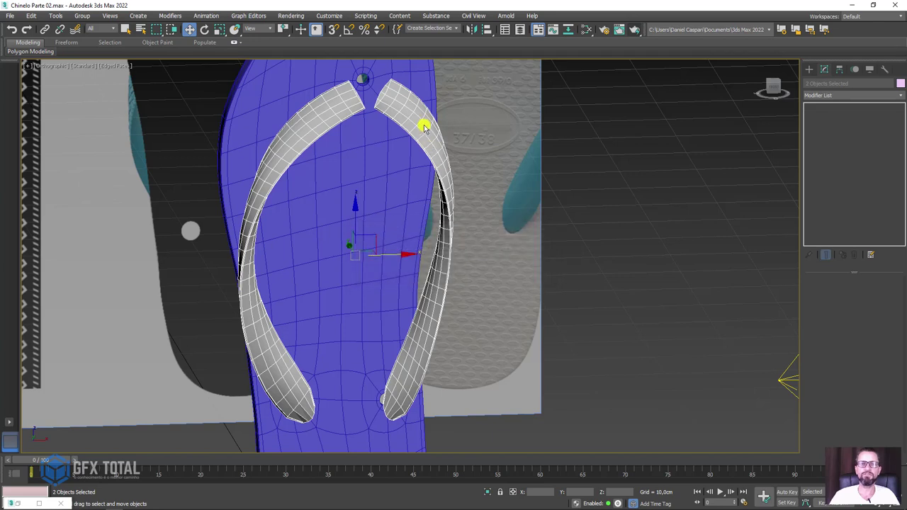
pyautogui.click(428, 126)
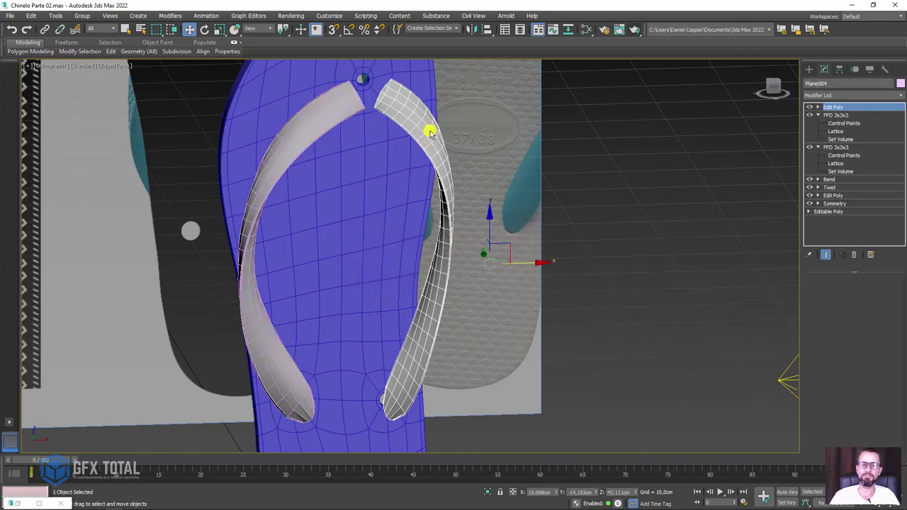
# Step: Select the right strap's open end at Border level in Front view and enable Use Soft Selection
pyautogui.click(817, 108)
pyautogui.click(839, 131)
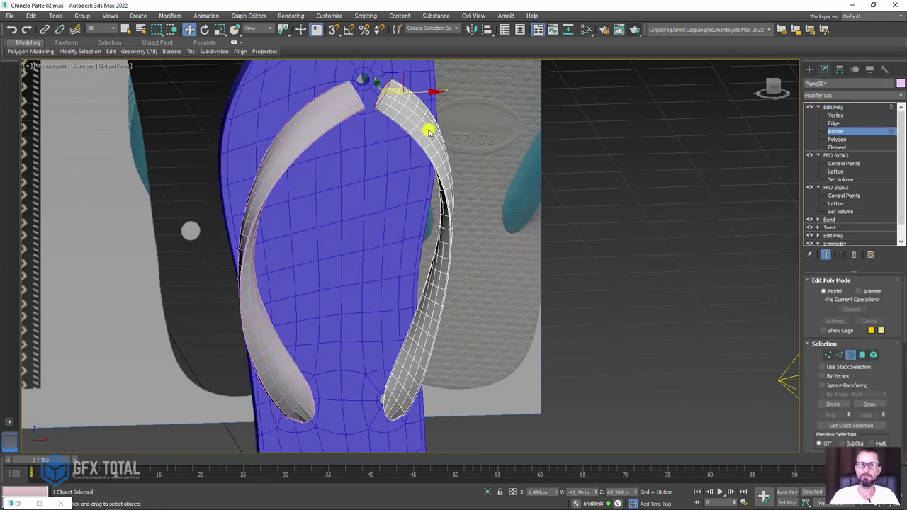
pyautogui.press('f')
pyautogui.scroll(-5, 460, 169)
pyautogui.scroll(4, 435, 142)
pyautogui.scroll(4, 435, 139)
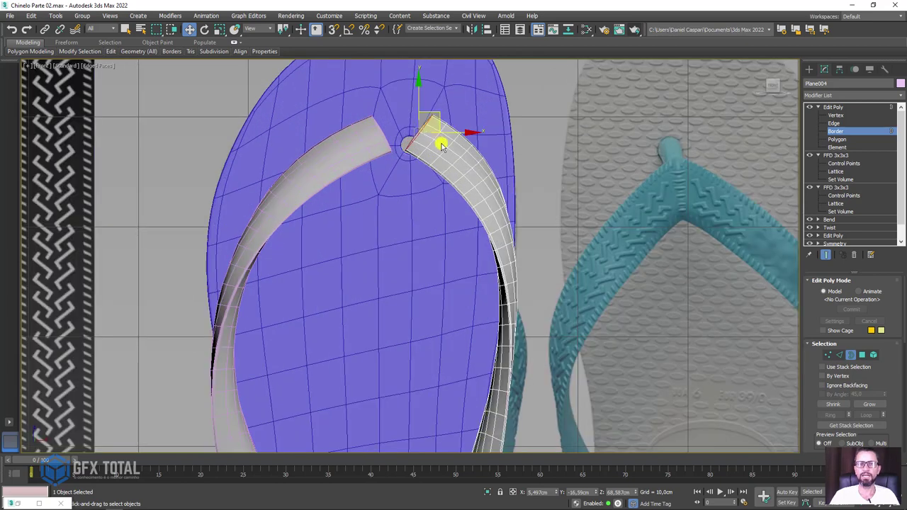
pyautogui.scroll(-5, 817, 315)
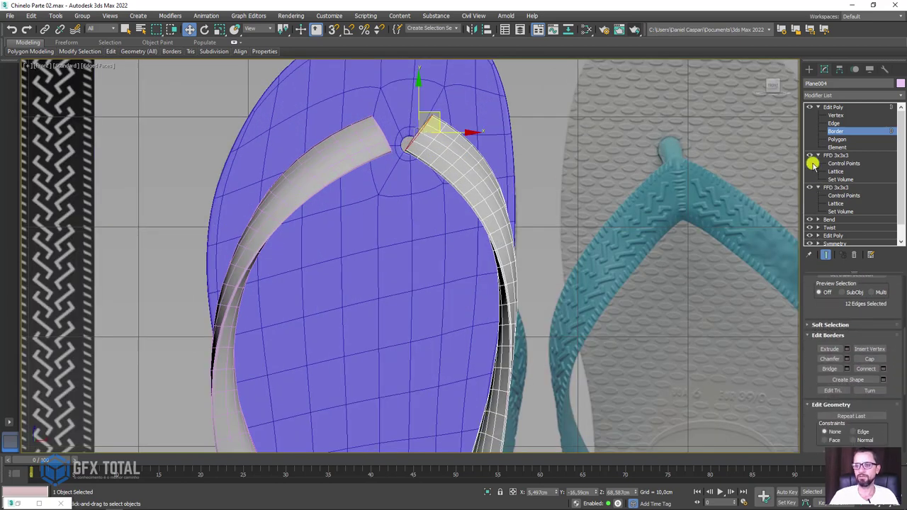
pyautogui.click(822, 324)
pyautogui.scroll(2, 822, 330)
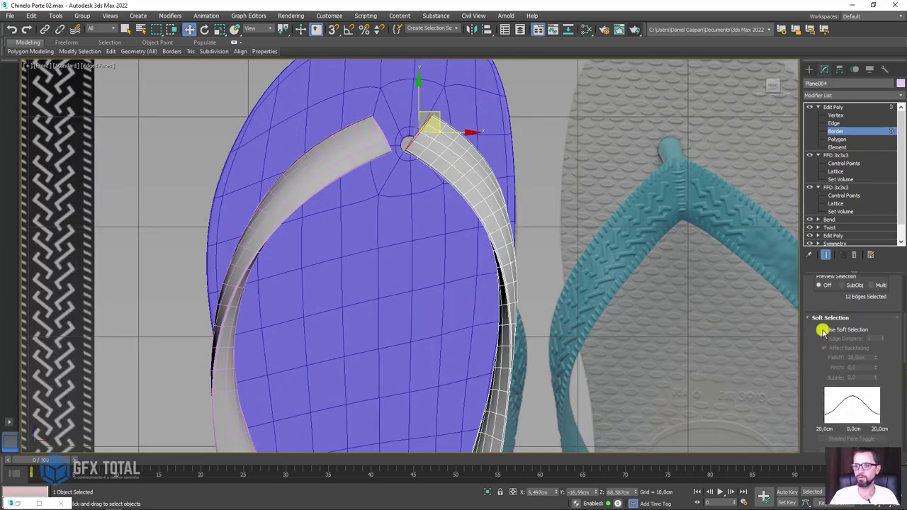
pyautogui.click(827, 330)
# Step: Widen the falloff to 44.2 cm and shift the strap tip to the right
pyautogui.press('e')
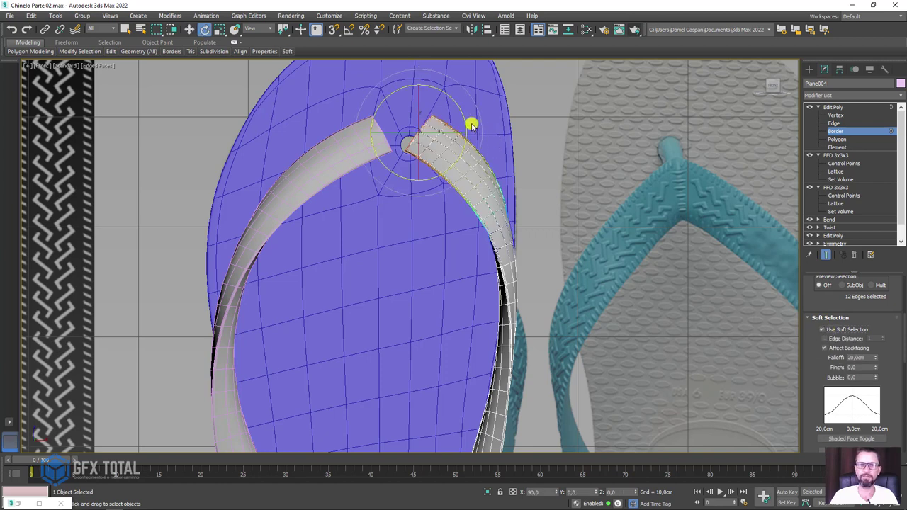
pyautogui.moveTo(462, 122); pyautogui.dragTo(462, 105)
pyautogui.hotkey('ctrl', 'z')
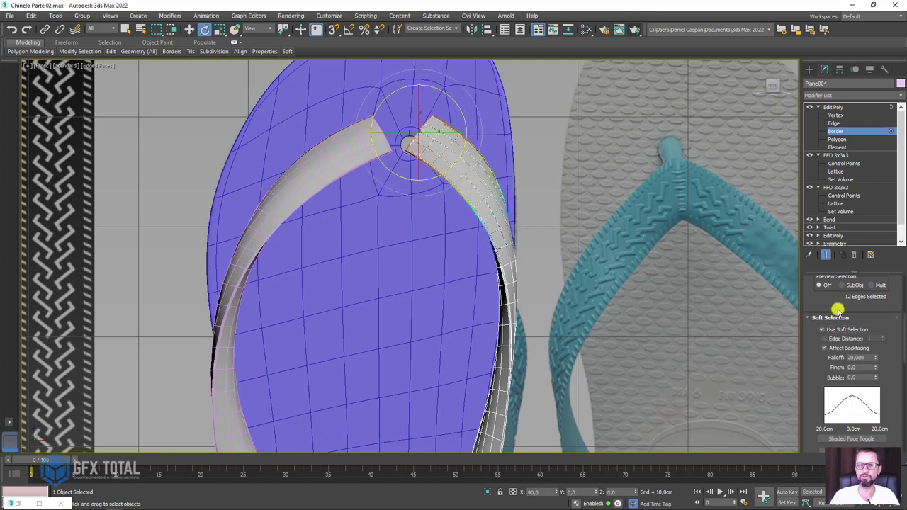
pyautogui.moveTo(874, 357); pyautogui.dragTo(858, 300)
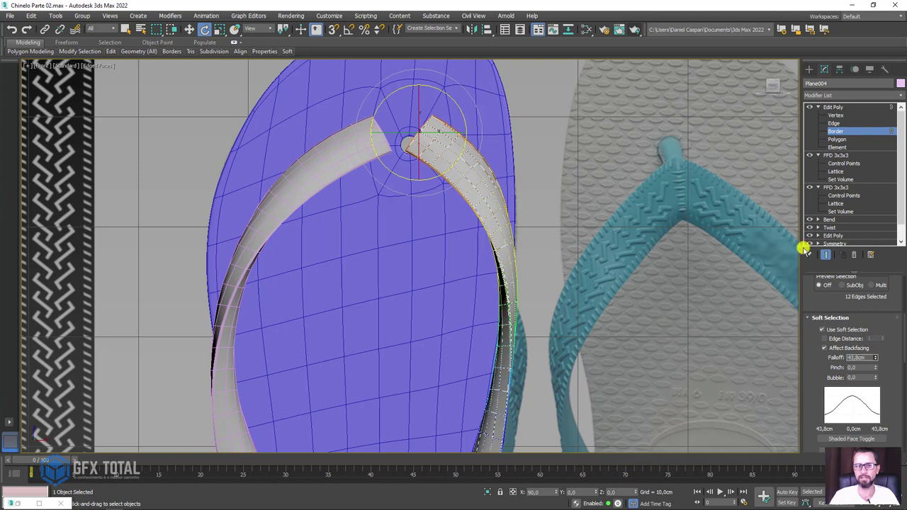
pyautogui.press('w')
pyautogui.moveTo(437, 113); pyautogui.dragTo(455, 115)
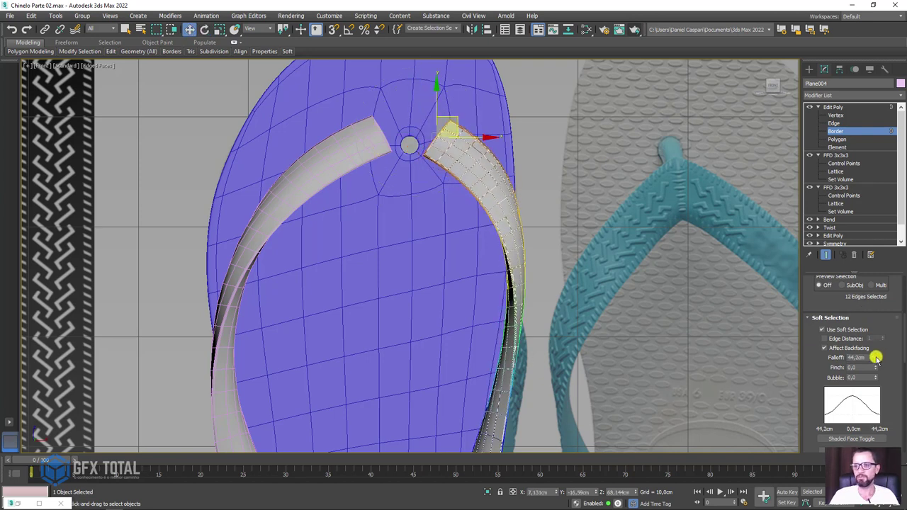
# Step: Narrow the falloff to 11.05 cm, rotate the tip toward the toe hole, and exit Border level
pyautogui.moveTo(876, 358); pyautogui.dragTo(876, 395)
pyautogui.press('e')
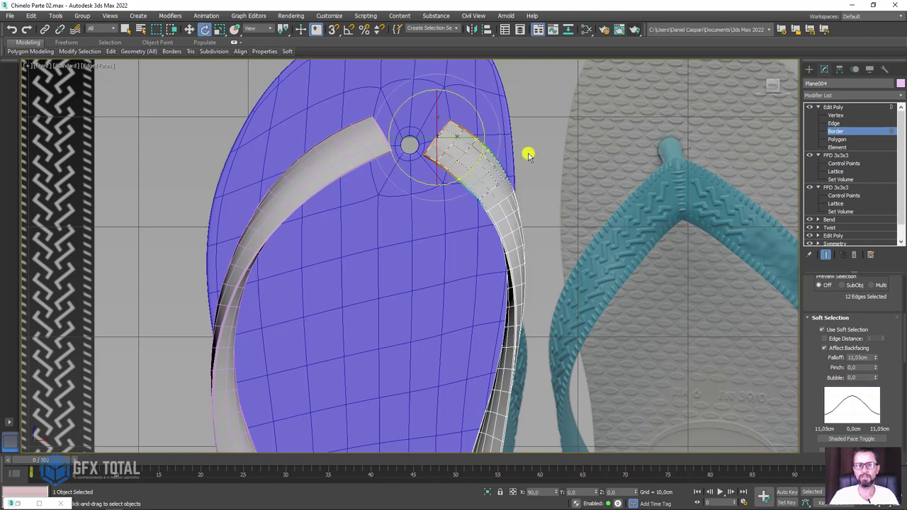
pyautogui.moveTo(474, 113)
pyautogui.mouseDown()
pyautogui.moveTo(471, 104)
pyautogui.moveTo(453, 127)
pyautogui.mouseUp()
pyautogui.press('w')
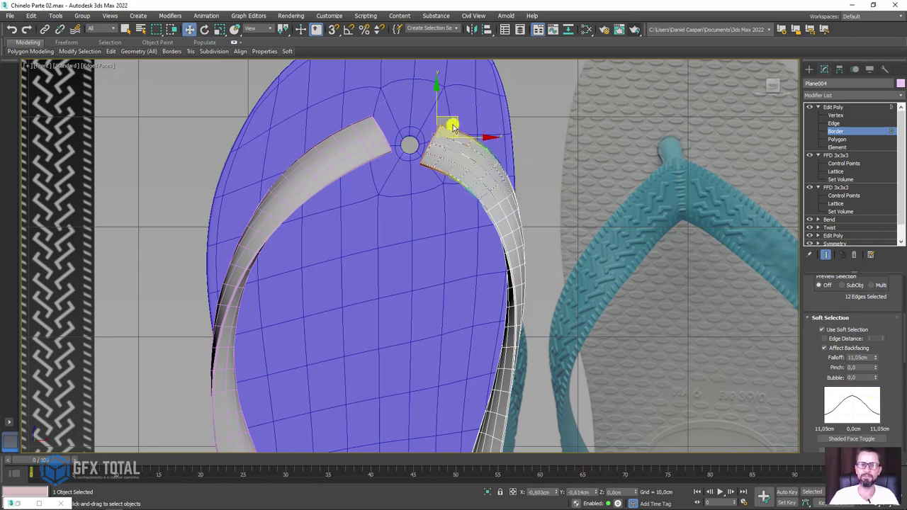
pyautogui.scroll(-4, 481, 156)
pyautogui.scroll(2, 577, 156)
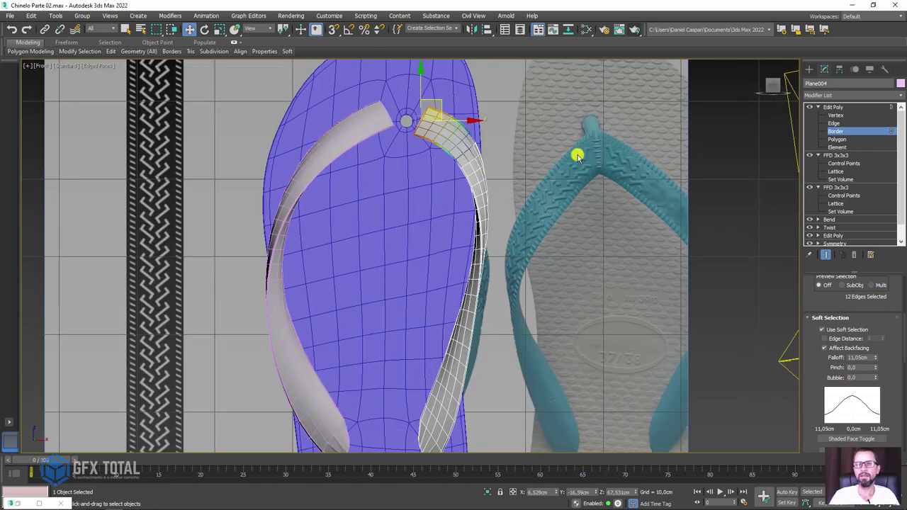
pyautogui.moveTo(572, 109); pyautogui.dragTo(603, 111)
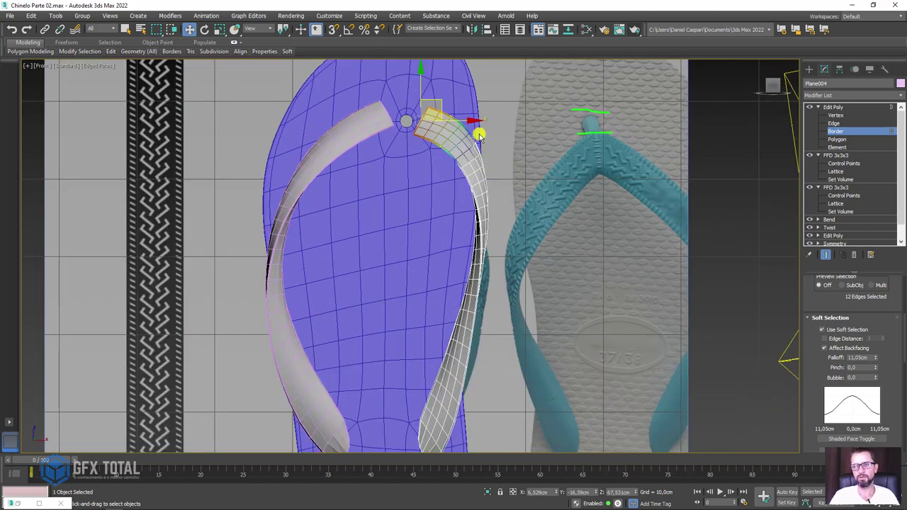
pyautogui.click(840, 107)
# Step: Apply FFD 2x2x2 to both straps and drag its top control points down
pyautogui.scroll(-2, 562, 148)
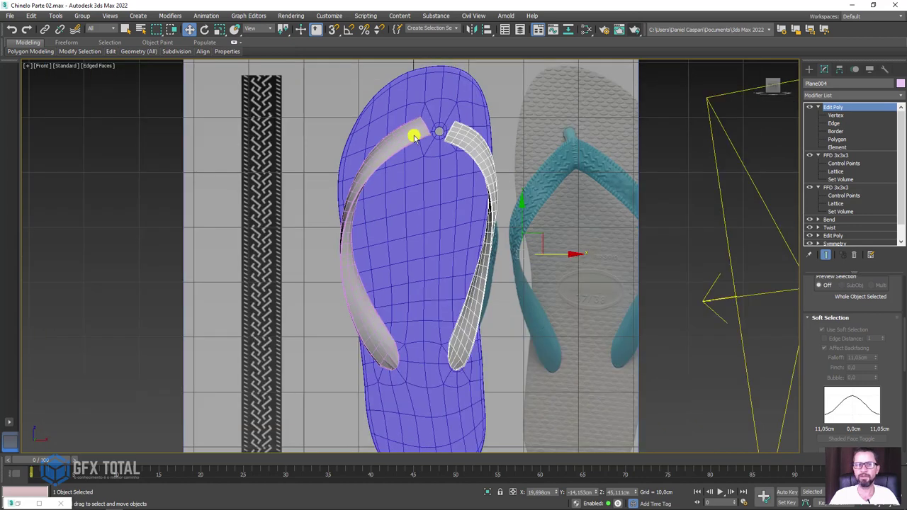
pyautogui.keyDown('ctrl'); pyautogui.click(415, 133); pyautogui.keyUp('ctrl')
pyautogui.click(881, 94)
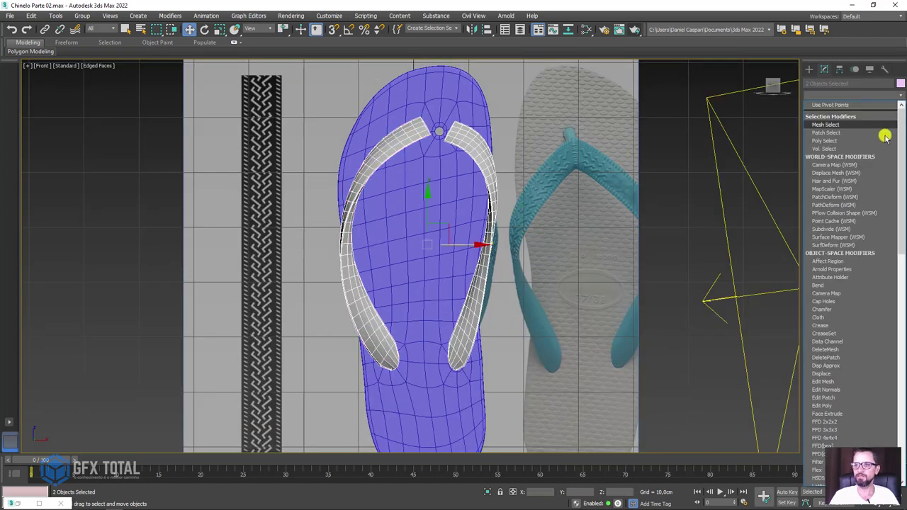
pyautogui.click(829, 421)
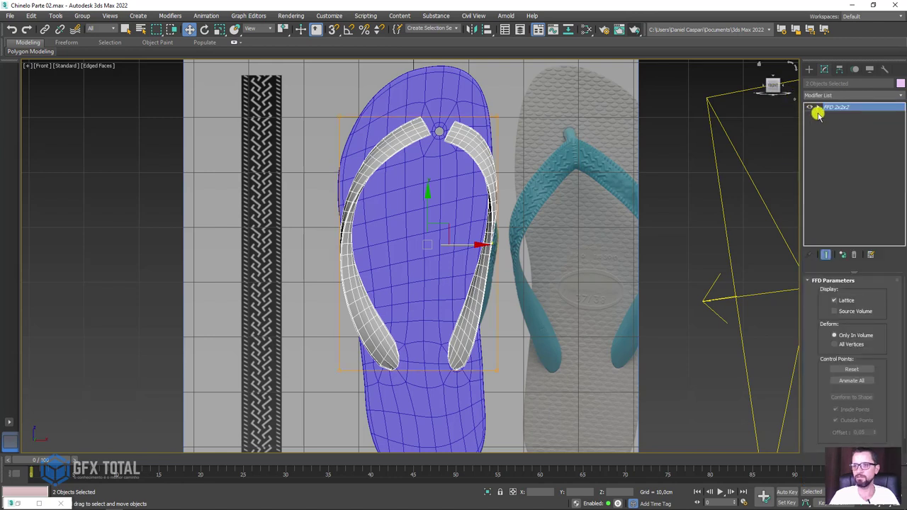
pyautogui.click(818, 107)
pyautogui.click(833, 115)
pyautogui.moveTo(517, 146)
pyautogui.mouseDown()
pyautogui.moveTo(399, 92)
pyautogui.moveTo(421, 100)
pyautogui.mouseUp()
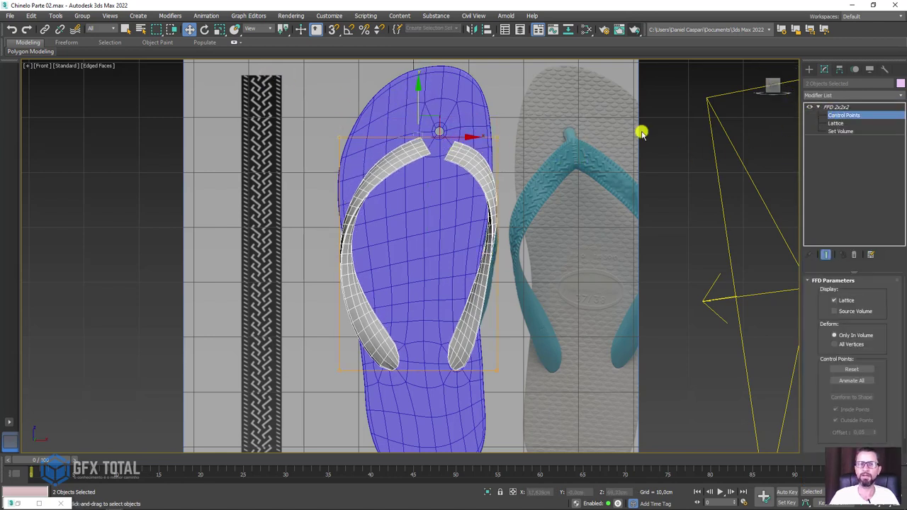
pyautogui.click(827, 107)
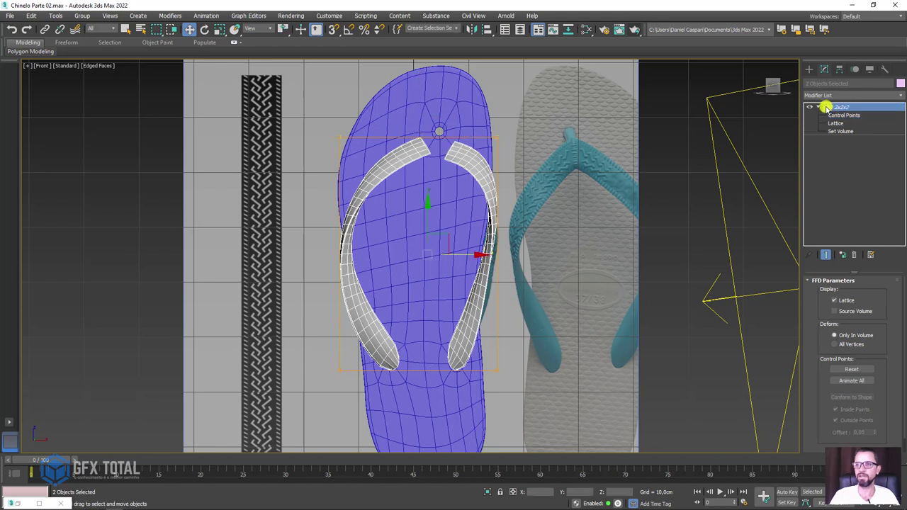
# Step: Make the FFD 2x2x2 unique per strap and select the right strap
pyautogui.click(842, 253)
pyautogui.click(490, 271)
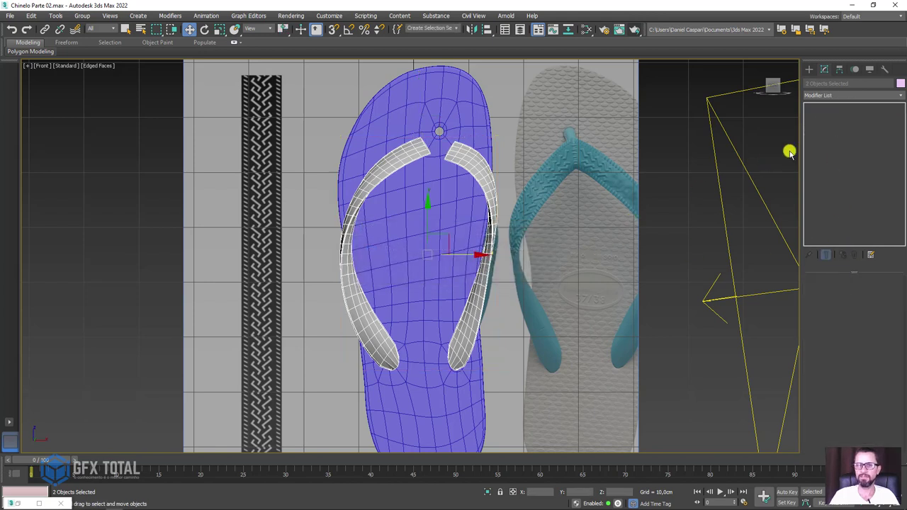
pyautogui.click(474, 163)
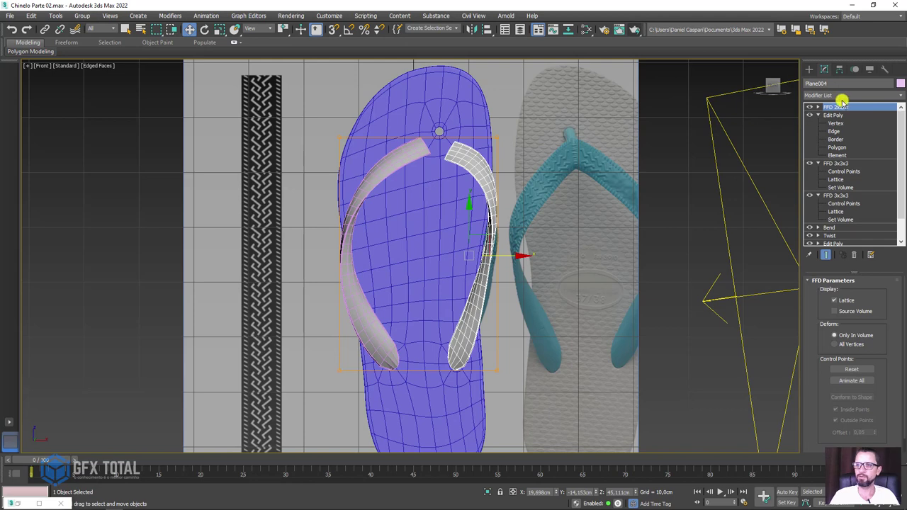
# Step: Collapse the stack, add a new Edit Poly, and select the strap's end edge loop
pyautogui.click(818, 116)
pyautogui.click(818, 123)
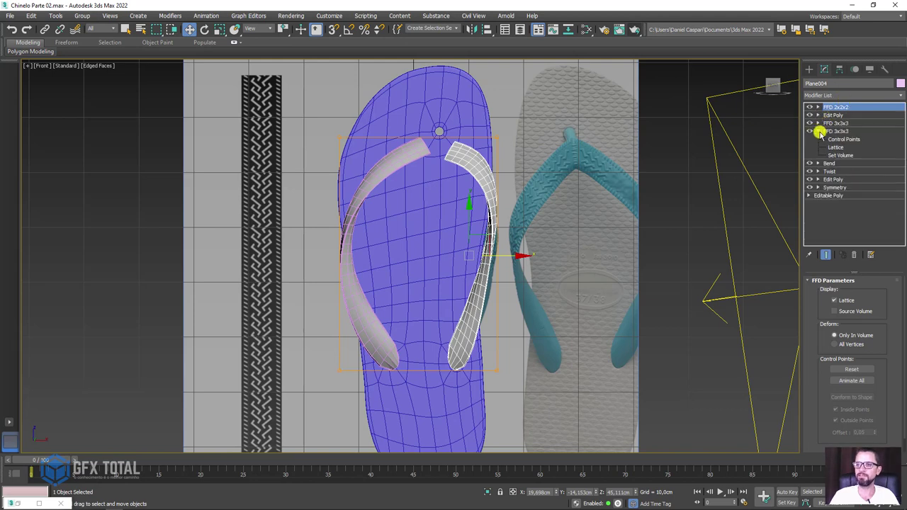
pyautogui.click(818, 132)
pyautogui.click(858, 97)
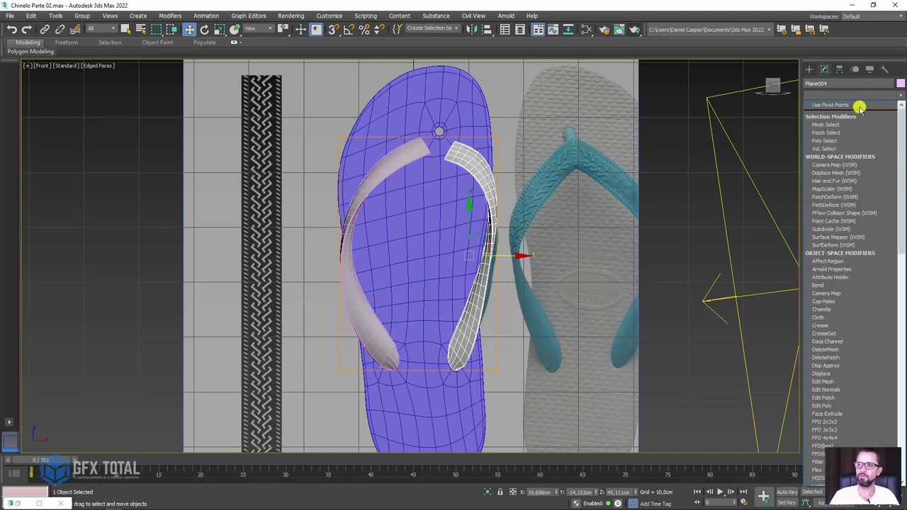
pyautogui.click(824, 405)
pyautogui.click(849, 341)
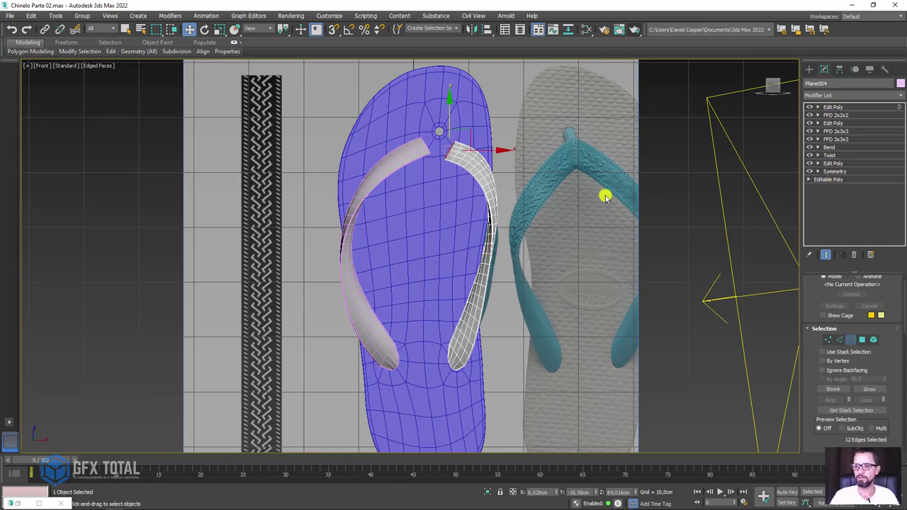
pyautogui.doubleClick(437, 162)
pyautogui.scroll(3, 460, 160)
pyautogui.scroll(-5, 818, 380)
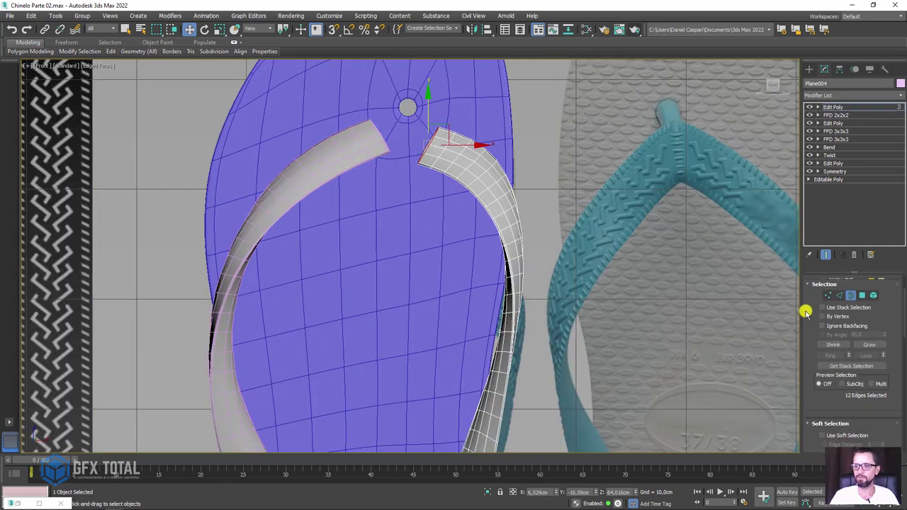
# Step: Rotate the end loop toward the toe hole with soft selection at 3.8 cm falloff, then disable it
pyautogui.click(820, 335)
pyautogui.scroll(2, 472, 162)
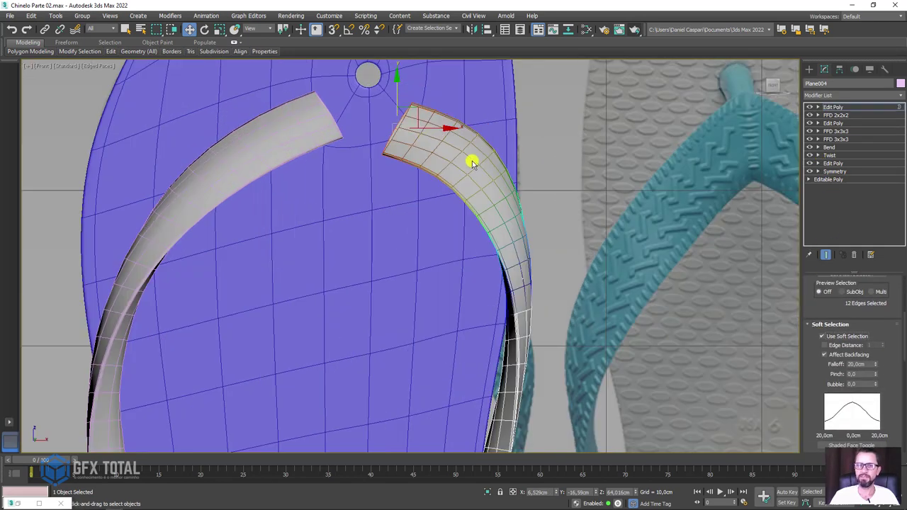
pyautogui.press('e')
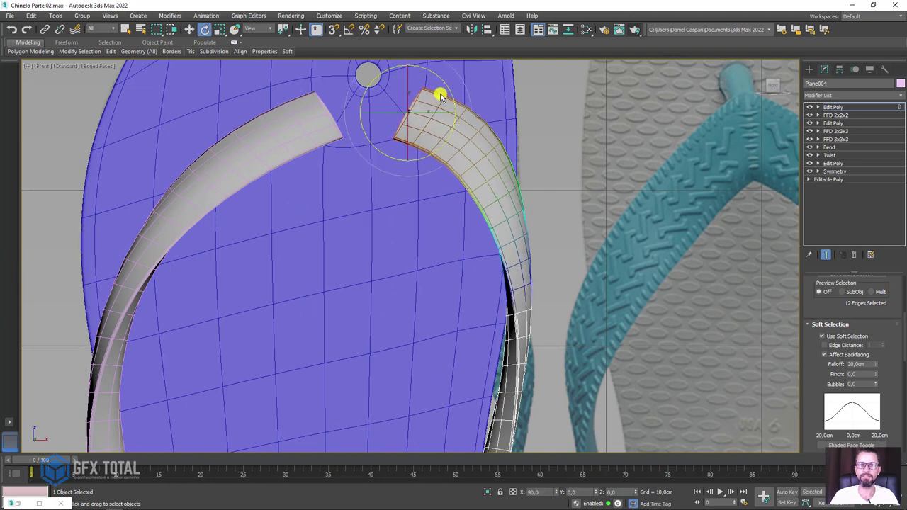
pyautogui.moveTo(443, 89); pyautogui.dragTo(448, 86)
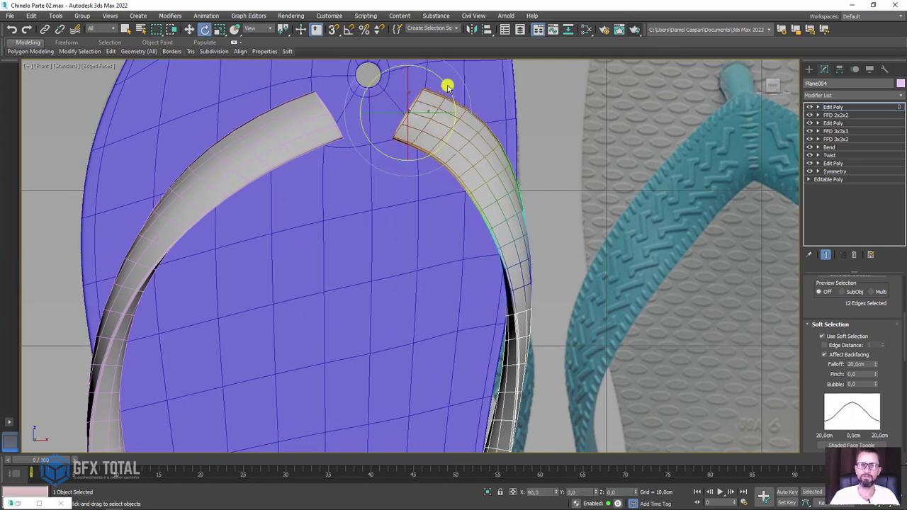
pyautogui.moveTo(416, 92); pyautogui.dragTo(437, 87)
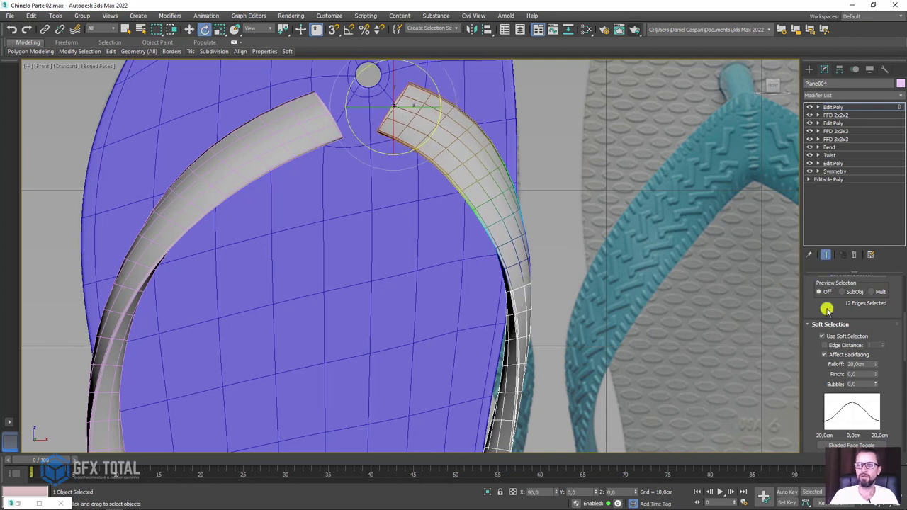
pyautogui.moveTo(875, 365); pyautogui.dragTo(871, 402)
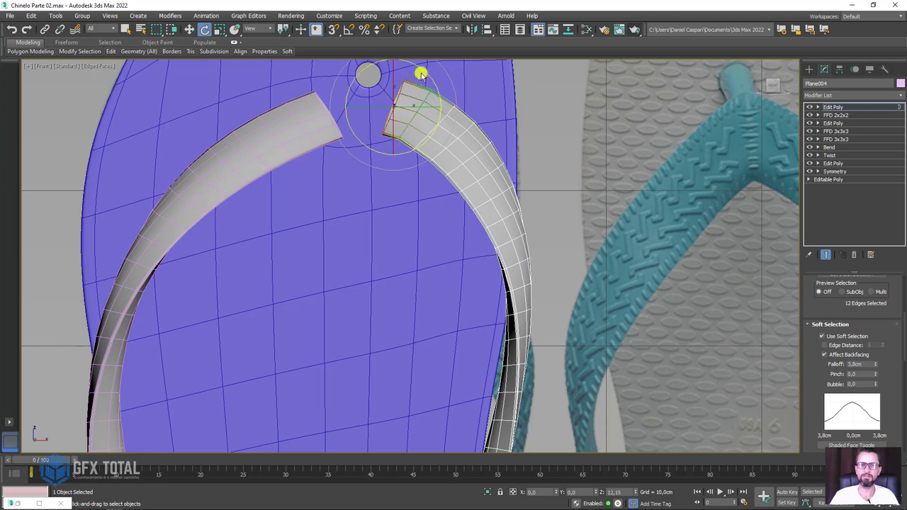
pyautogui.moveTo(434, 82)
pyautogui.mouseDown()
pyautogui.moveTo(419, 68)
pyautogui.moveTo(405, 95)
pyautogui.mouseUp()
pyautogui.press('w')
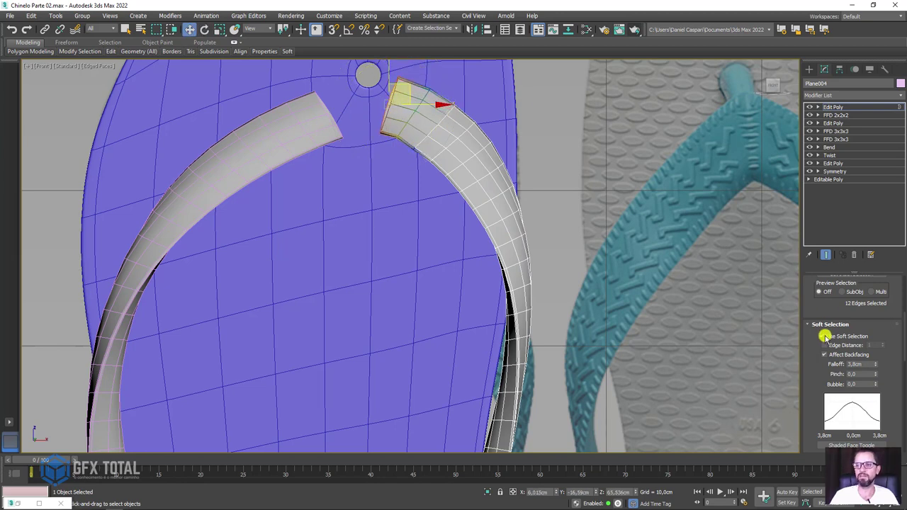
pyautogui.click(822, 336)
# Step: Add a new Edit Poly to the left strap, select its end edges, and enable Soft Selection
pyautogui.click(839, 107)
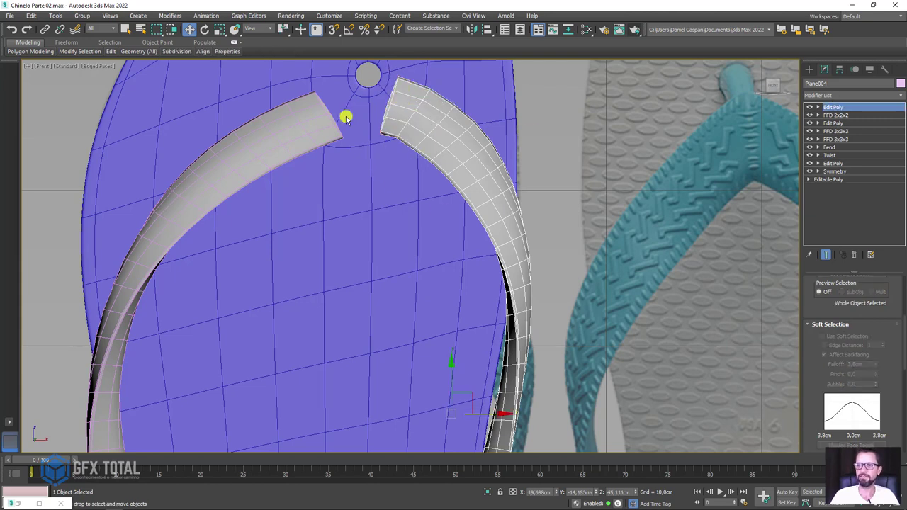
pyautogui.click(306, 126)
pyautogui.click(878, 96)
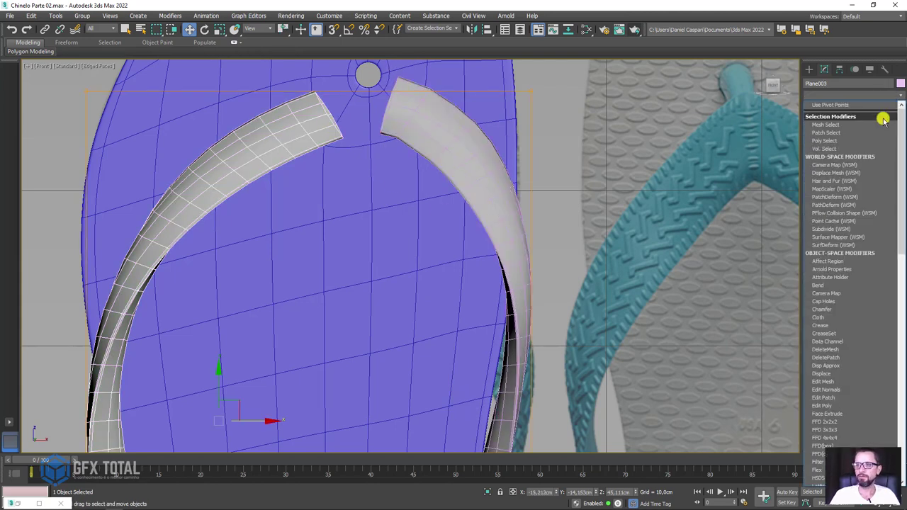
pyautogui.click(823, 406)
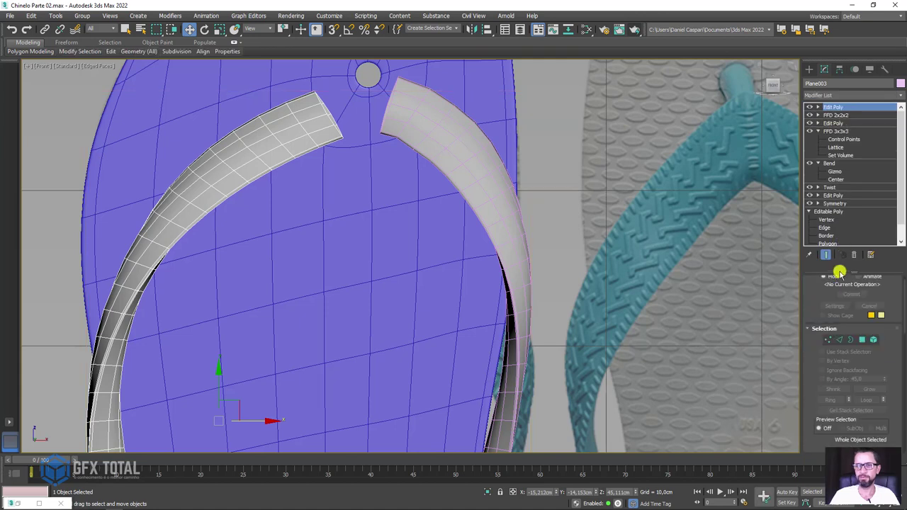
pyautogui.click(852, 340)
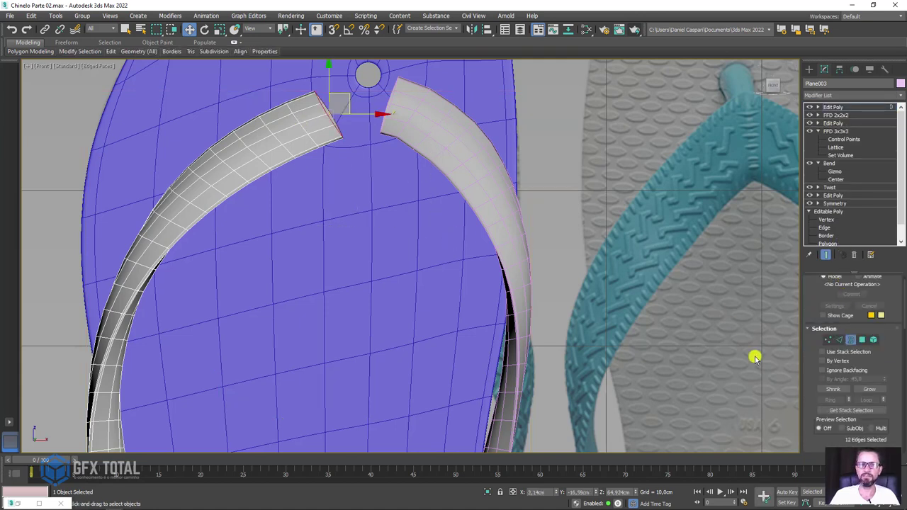
pyautogui.scroll(-5, 813, 405)
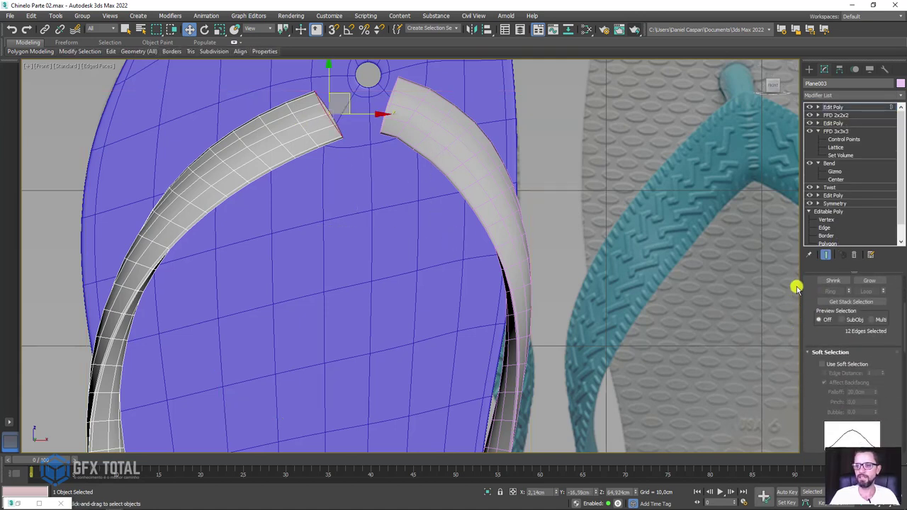
pyautogui.click(826, 353)
# Step: Rotate and move the left strap end toward the post hole with 4.2 cm falloff, then exit edge level
pyautogui.press('e')
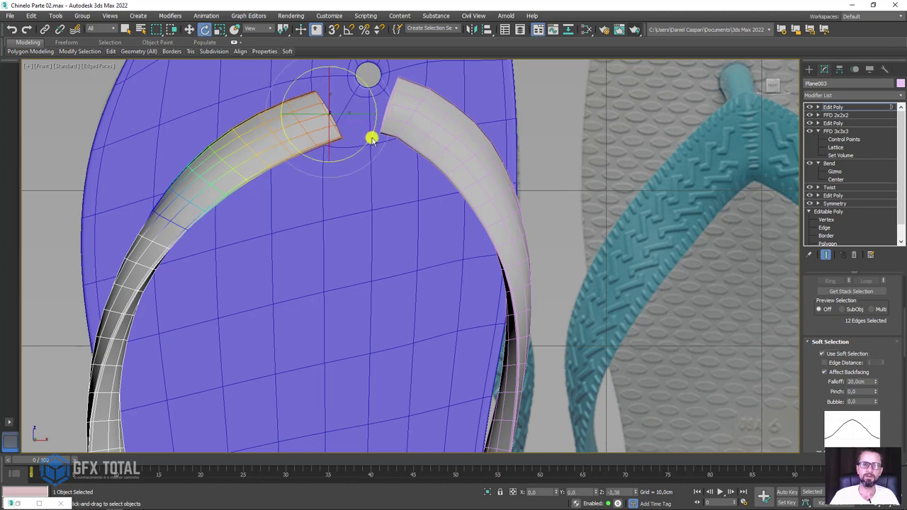
pyautogui.moveTo(371, 139); pyautogui.dragTo(370, 142)
pyautogui.press('w')
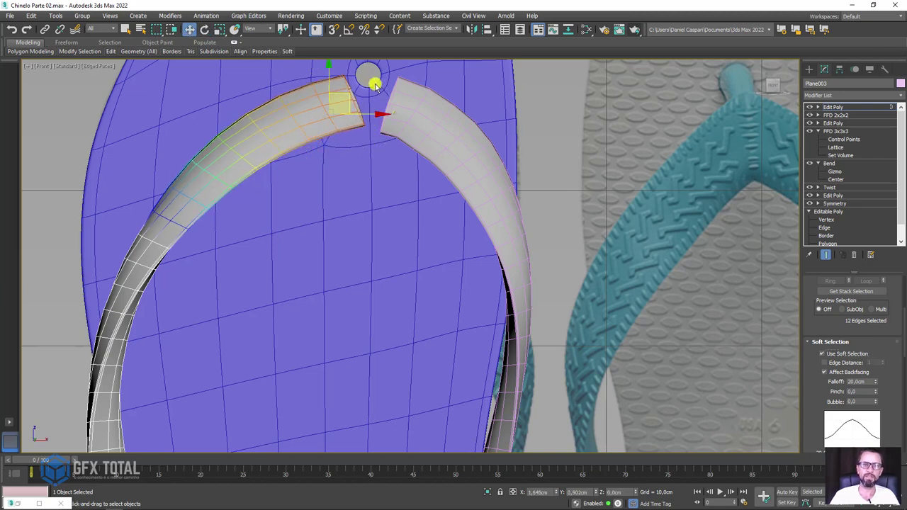
pyautogui.moveTo(374, 83); pyautogui.dragTo(390, 115)
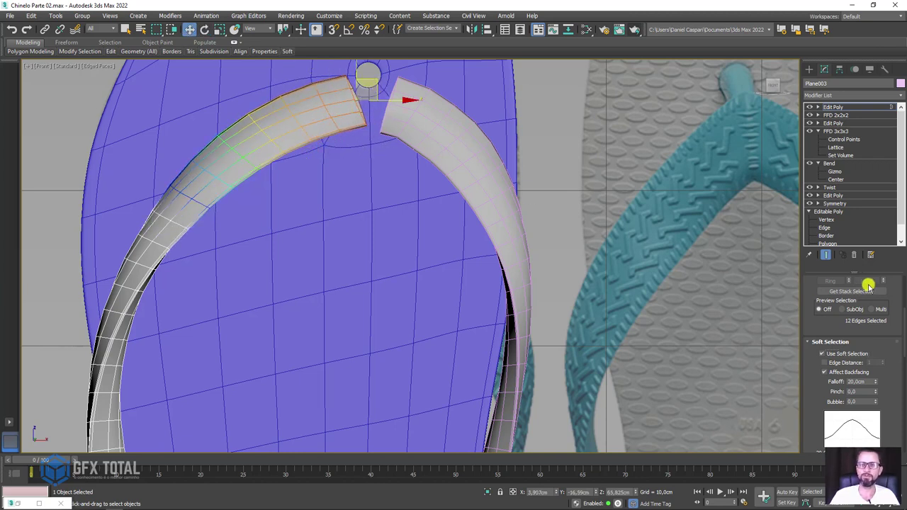
pyautogui.moveTo(876, 383); pyautogui.dragTo(875, 418)
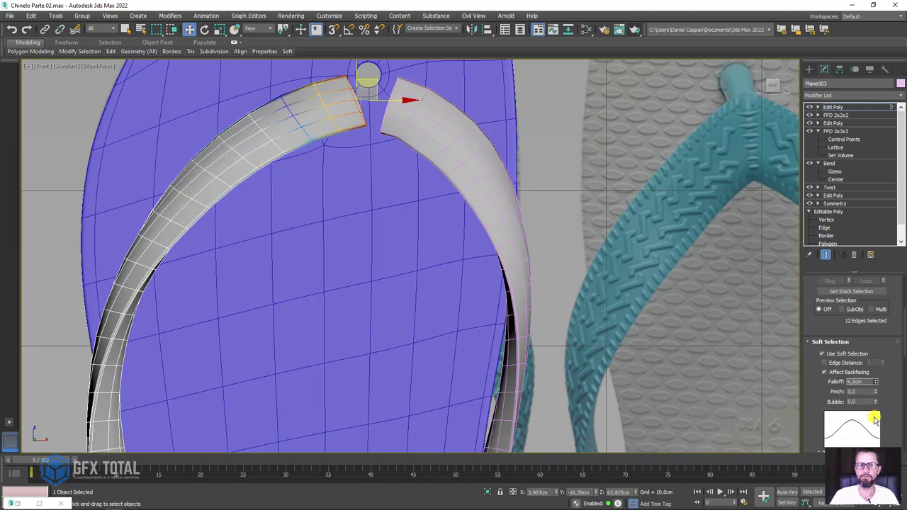
pyautogui.press('e')
pyautogui.press('w')
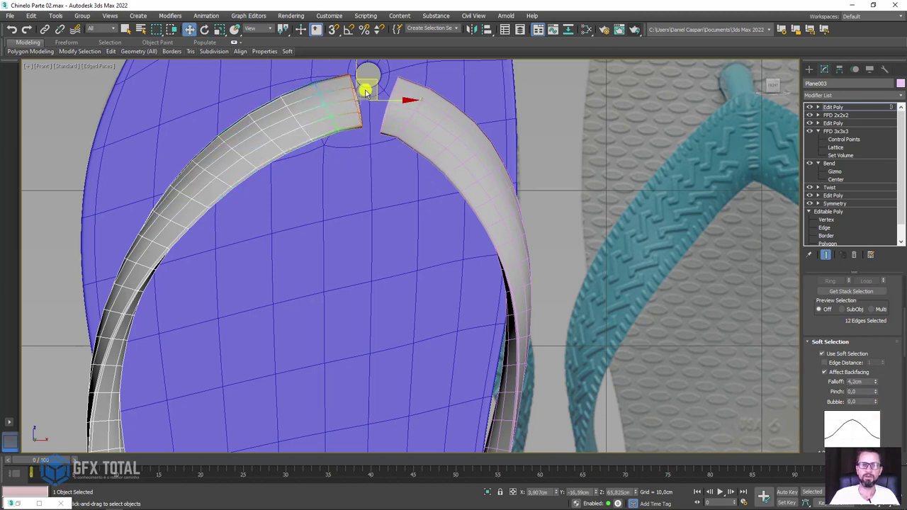
pyautogui.moveTo(372, 81); pyautogui.dragTo(370, 77)
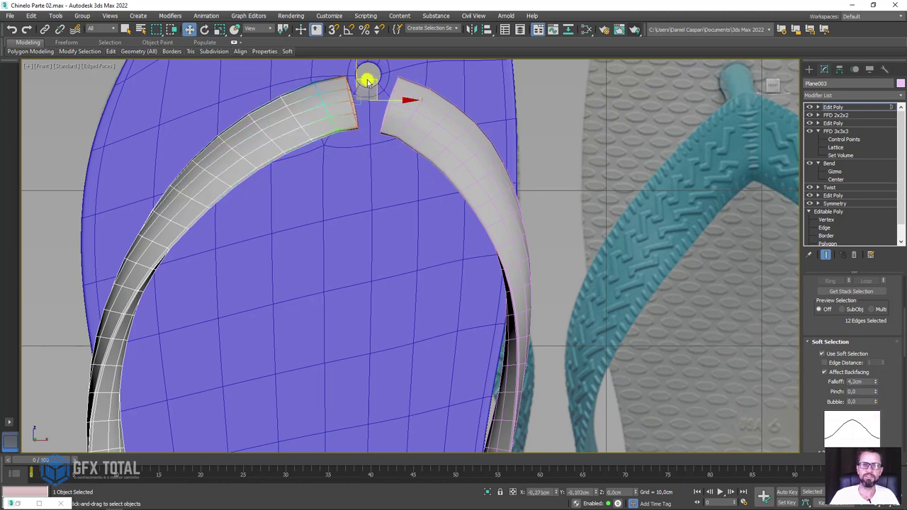
pyautogui.click(835, 107)
# Step: View the sandal edge-on in Perspective and open the blue flip-flop reference photo
pyautogui.click(820, 133)
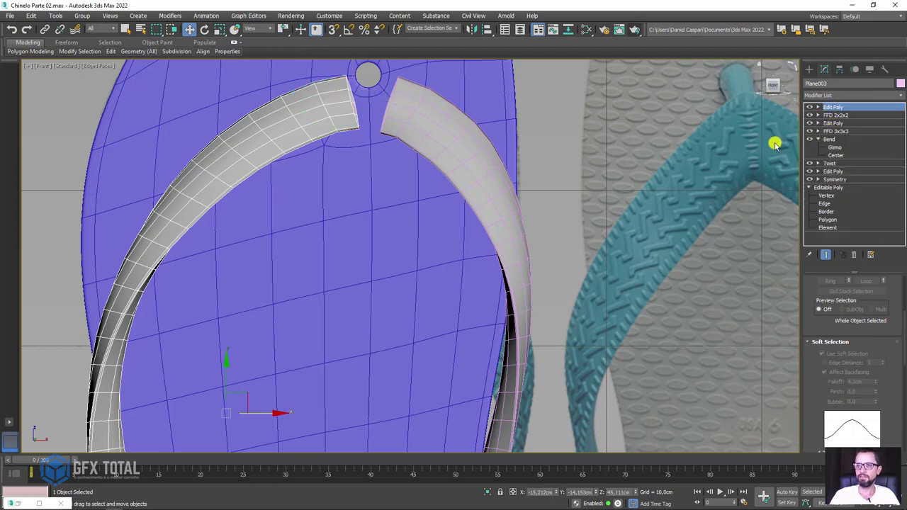
pyautogui.scroll(-5, 637, 149)
pyautogui.press('p')
pyautogui.scroll(-3, 507, 170)
pyautogui.keyDown('alt'); pyautogui.moveTo(518, 197); pyautogui.dragTo(500, 222, button='middle'); pyautogui.keyUp('alt')
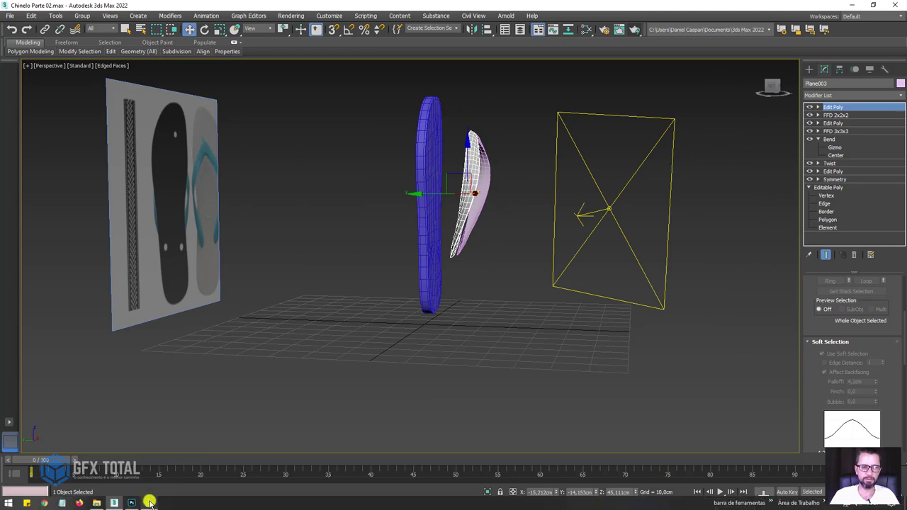
pyautogui.click(149, 501)
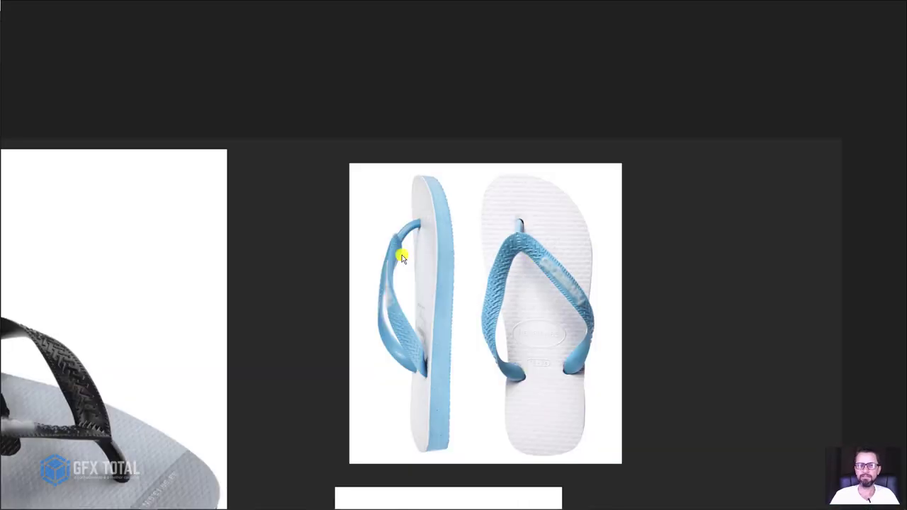
pyautogui.scroll(3, 401, 257)
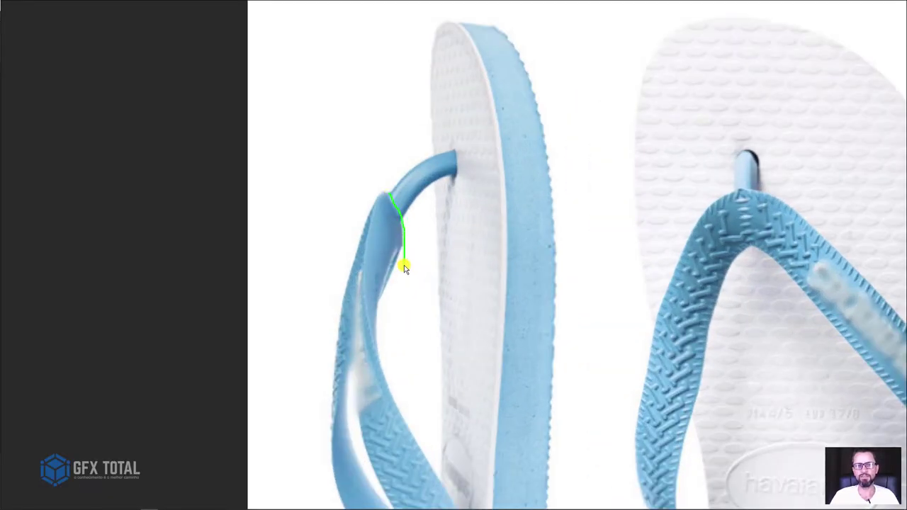
# Step: Back in 3ds Max, select the left strap's toe border and rotate it with 24.15 cm falloff
pyautogui.hotkey('alt', 'Tab')
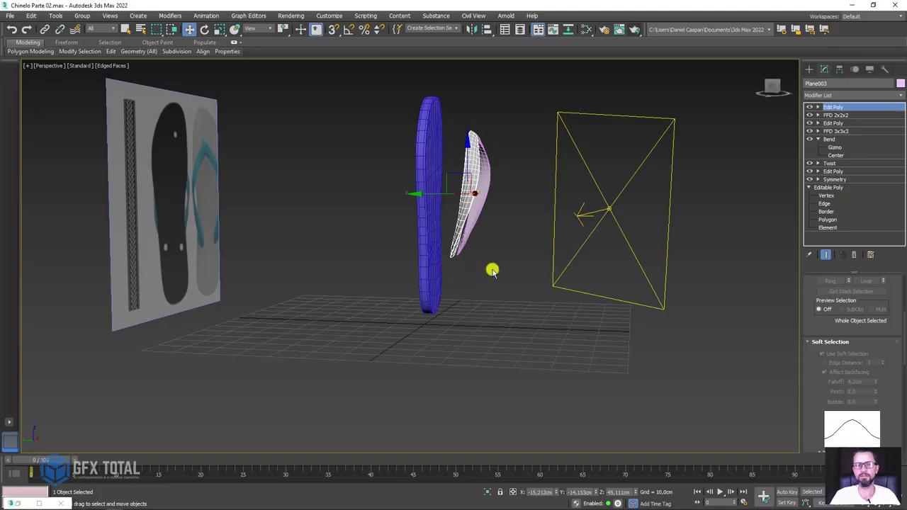
pyautogui.scroll(5, 479, 163)
pyautogui.moveTo(492, 168)
pyautogui.keyDown('alt'); pyautogui.mouseDown(button='middle')
pyautogui.moveTo(449, 176)
pyautogui.moveTo(609, 147)
pyautogui.mouseUp(button='middle'); pyautogui.keyUp('alt')
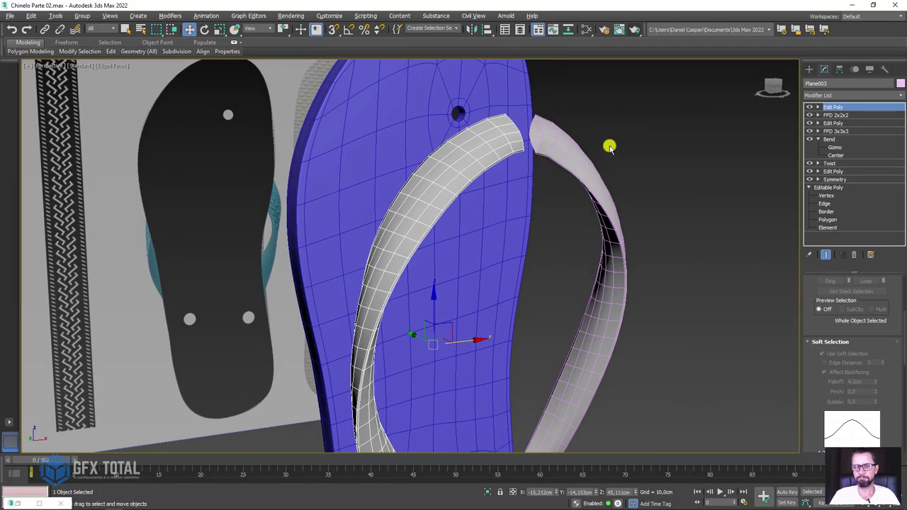
pyautogui.click(818, 107)
pyautogui.click(838, 132)
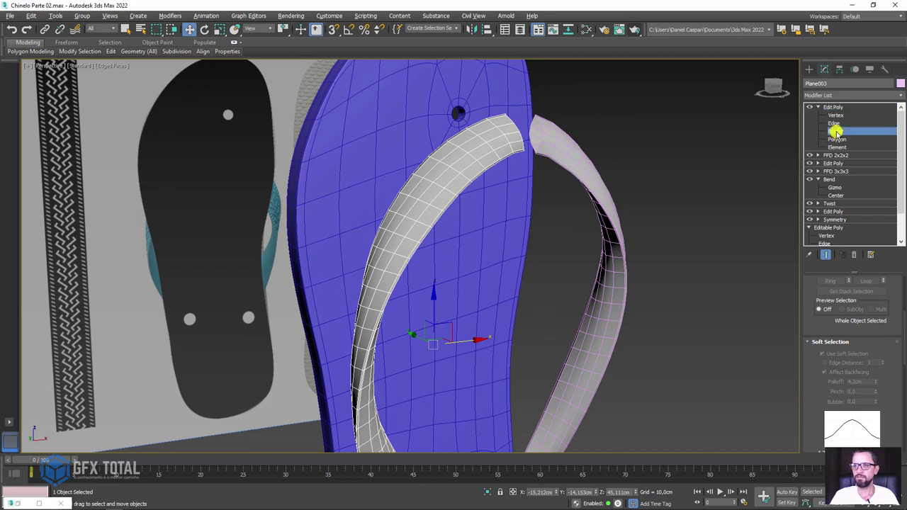
pyautogui.moveTo(877, 381); pyautogui.dragTo(580, 126)
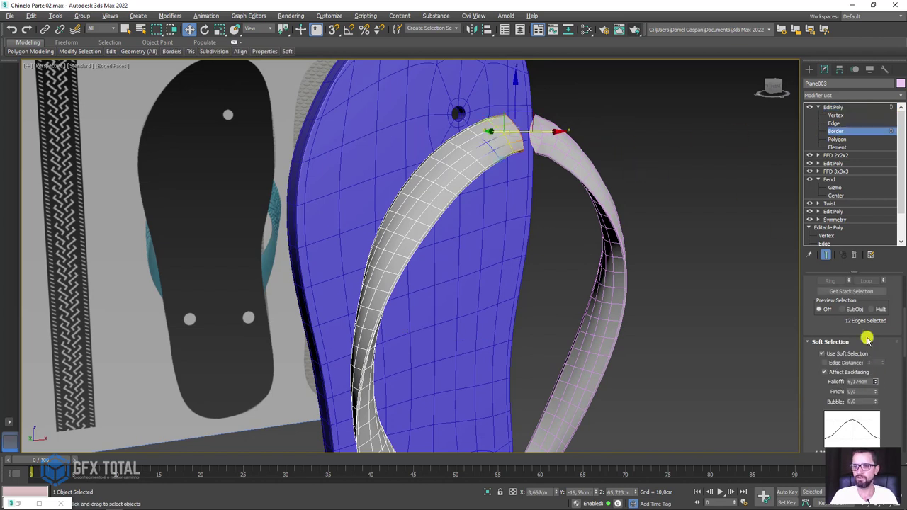
pyautogui.press('e')
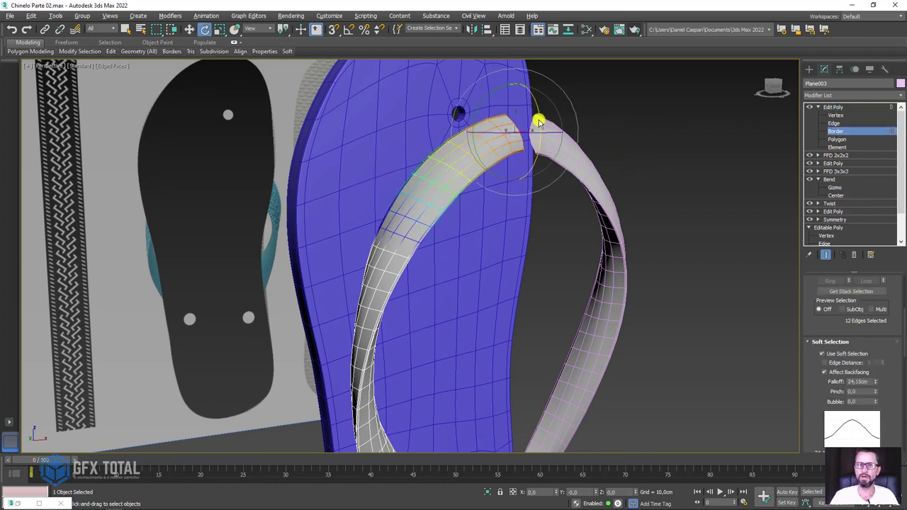
pyautogui.moveTo(537, 113); pyautogui.dragTo(541, 127)
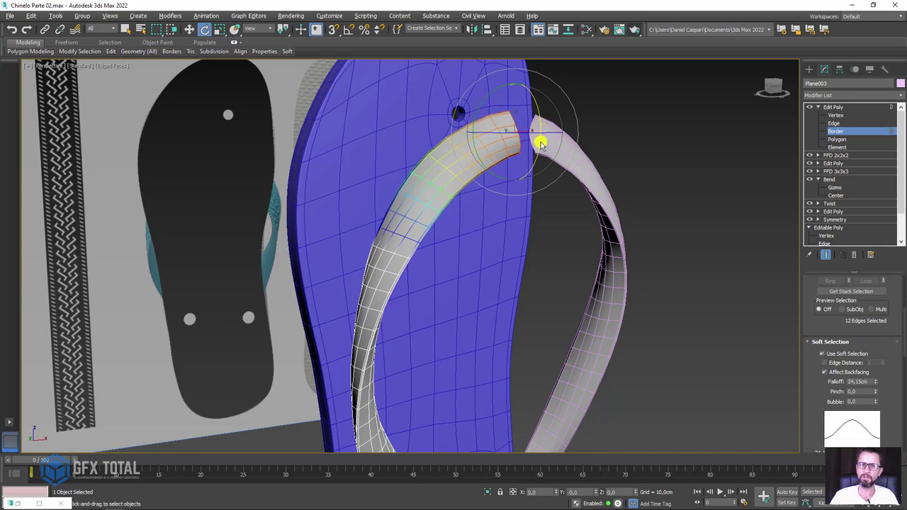
# Step: From a side view, widen falloff to 38.399 cm, tilt the tip and shift it toward the sole
pyautogui.moveTo(543, 141)
pyautogui.keyDown('alt'); pyautogui.mouseDown(button='middle')
pyautogui.moveTo(602, 191)
pyautogui.moveTo(558, 229)
pyautogui.mouseUp(button='middle'); pyautogui.keyUp('alt')
pyautogui.scroll(-3, 559, 229)
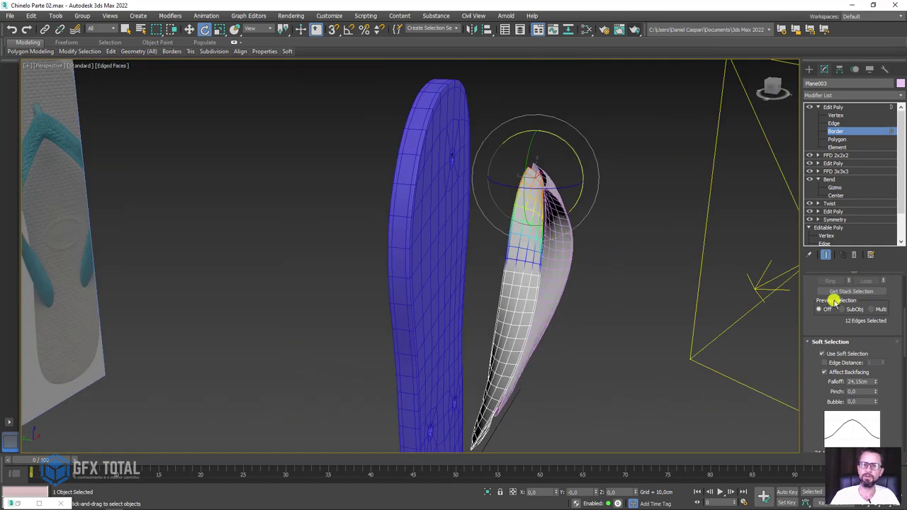
pyautogui.moveTo(875, 385); pyautogui.dragTo(874, 347)
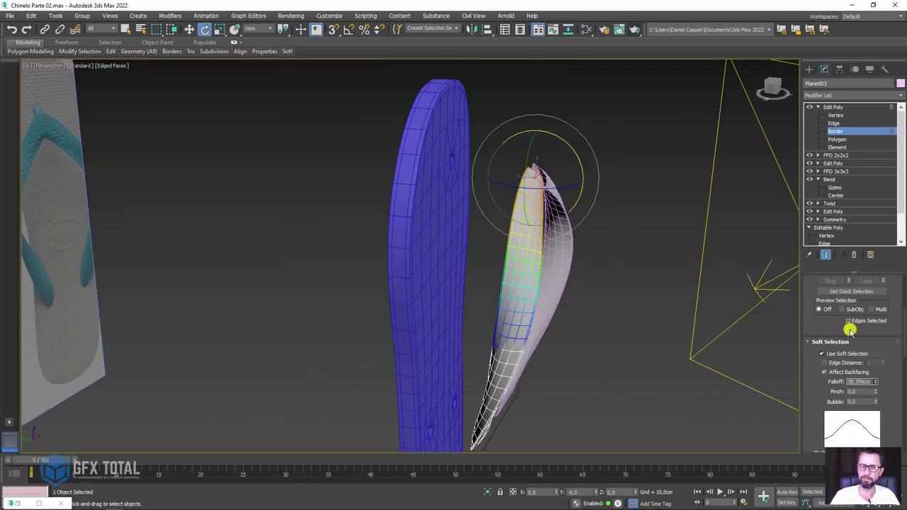
pyautogui.moveTo(578, 158); pyautogui.dragTo(583, 162)
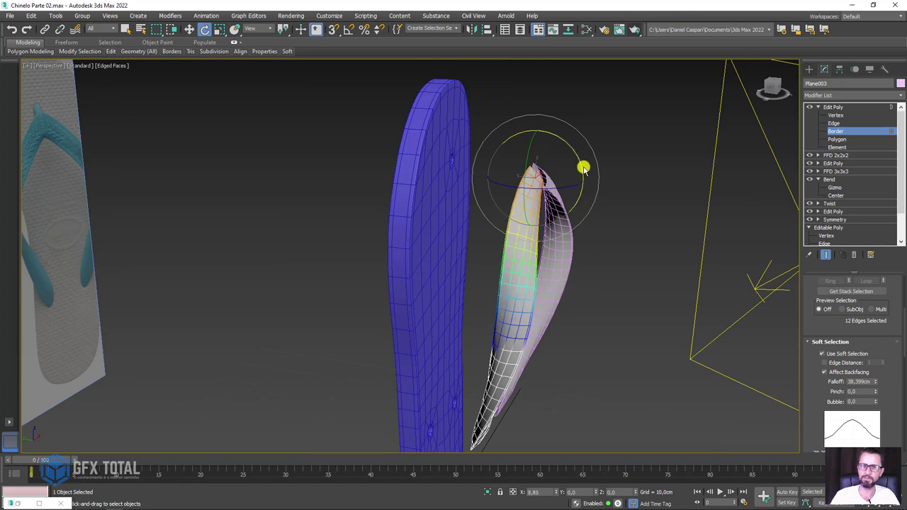
pyautogui.press('w')
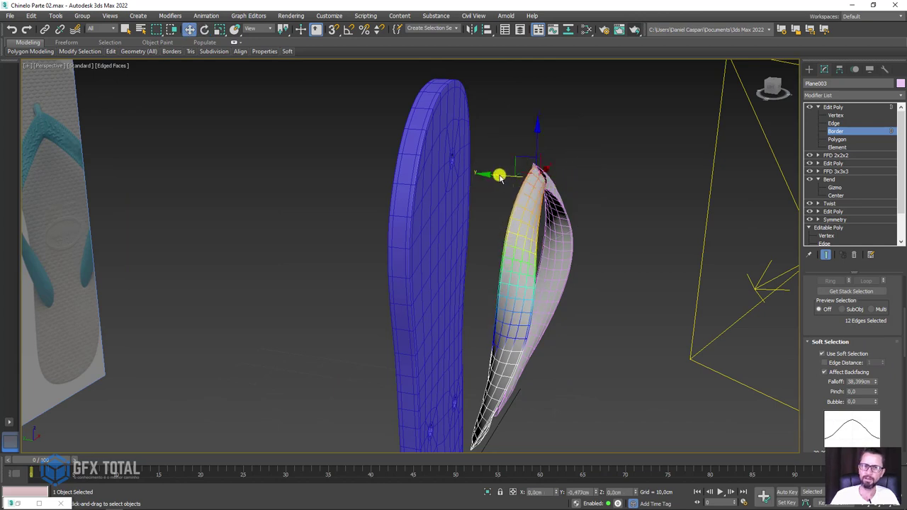
pyautogui.moveTo(496, 177); pyautogui.dragTo(505, 174)
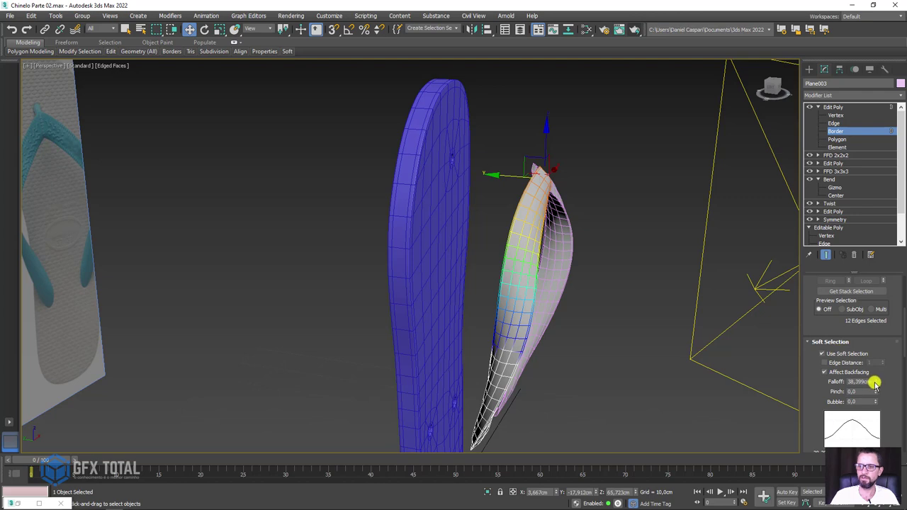
# Step: Reduce falloff to 25.727 cm, rotate the tip slightly, then turn off soft selection and exit Border
pyautogui.moveTo(876, 383); pyautogui.dragTo(878, 398)
pyautogui.press('e')
pyautogui.moveTo(580, 157)
pyautogui.mouseDown()
pyautogui.moveTo(577, 149)
pyautogui.moveTo(585, 157)
pyautogui.mouseUp()
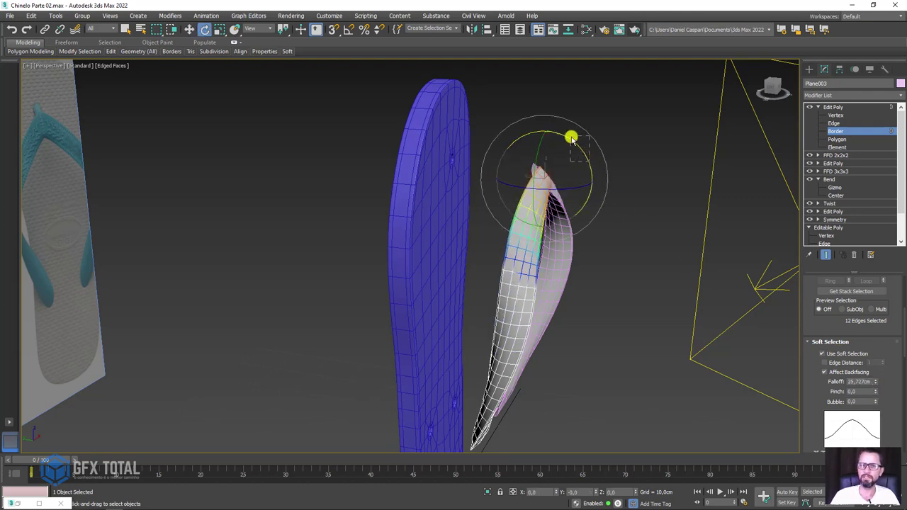
pyautogui.press('w')
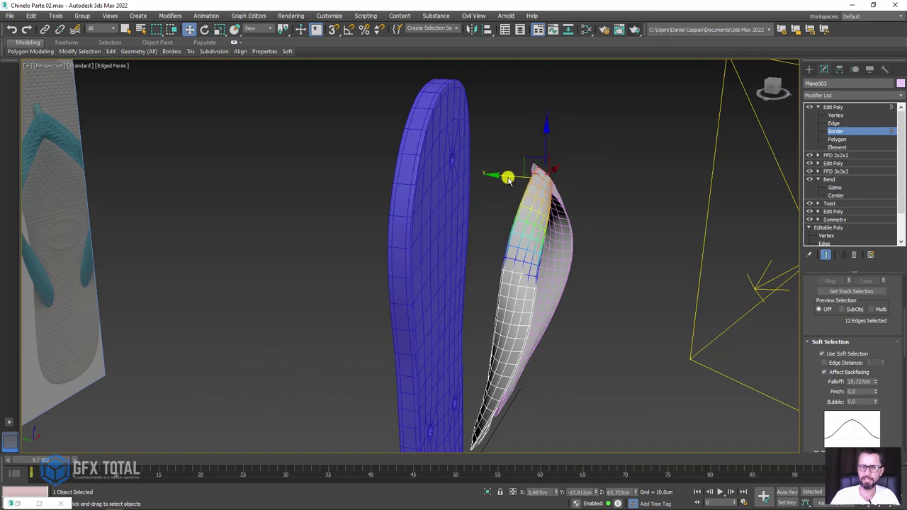
pyautogui.moveTo(638, 239)
pyautogui.keyDown('alt'); pyautogui.mouseDown(button='middle')
pyautogui.moveTo(537, 235)
pyautogui.moveTo(562, 264)
pyautogui.moveTo(623, 283)
pyautogui.moveTo(612, 282)
pyautogui.moveTo(840, 118)
pyautogui.mouseUp(button='middle'); pyautogui.keyUp('alt')
pyautogui.click(835, 354)
pyautogui.click(833, 107)
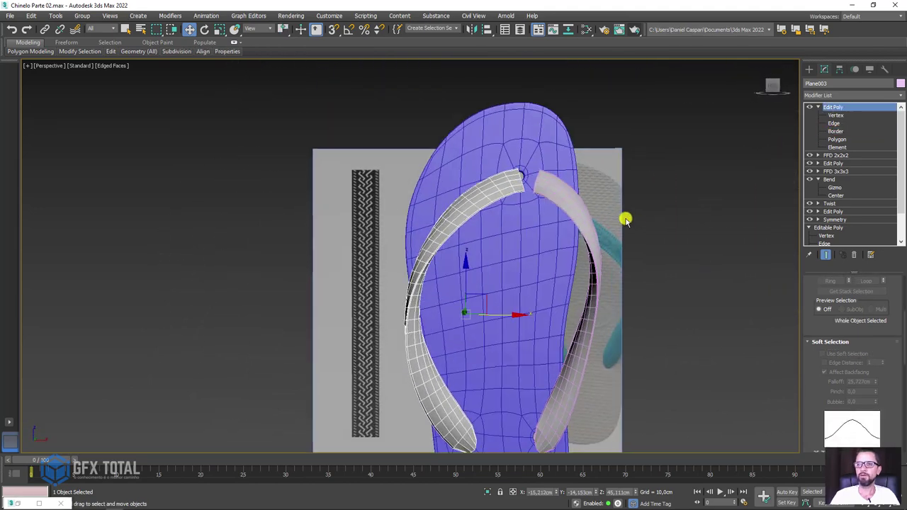
# Step: Attach the right strap to the edited left strap mesh
pyautogui.keyDown('alt'); pyautogui.moveTo(623, 217); pyautogui.dragTo(658, 234, button='middle'); pyautogui.keyUp('alt')
pyautogui.moveTo(818, 364); pyautogui.dragTo(812, 211)
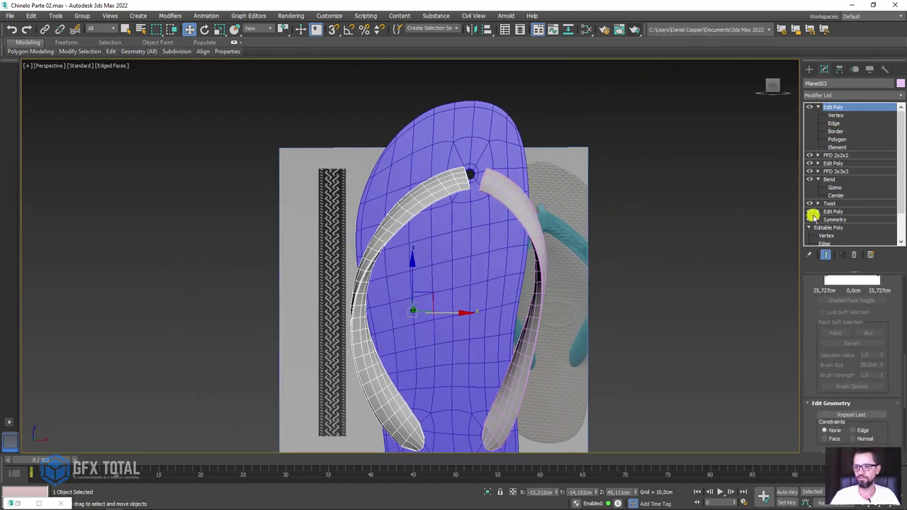
pyautogui.click(828, 416)
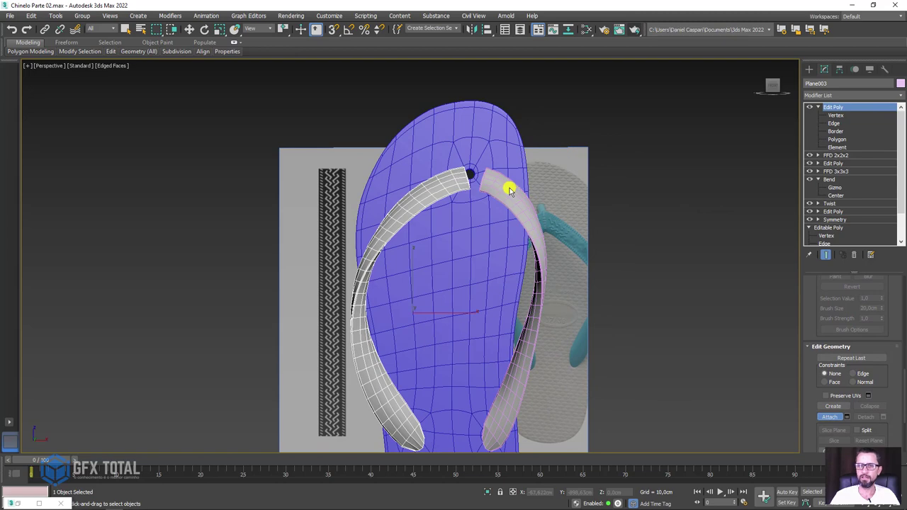
pyautogui.click(508, 187)
# Step: Open the Slate Material Editor and position it so the framed strap stays visible
pyautogui.click(585, 30)
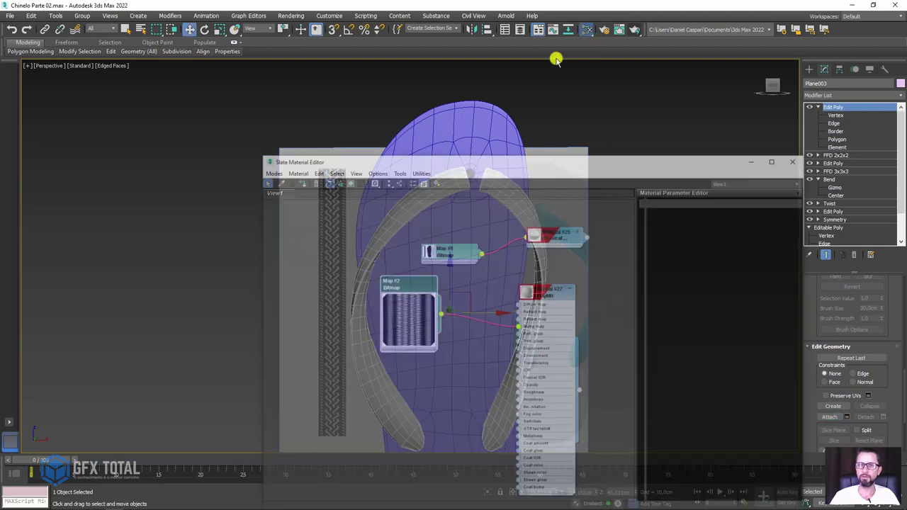
pyautogui.moveTo(555, 300)
pyautogui.mouseDown()
pyautogui.moveTo(545, 281)
pyautogui.moveTo(552, 277)
pyautogui.mouseUp()
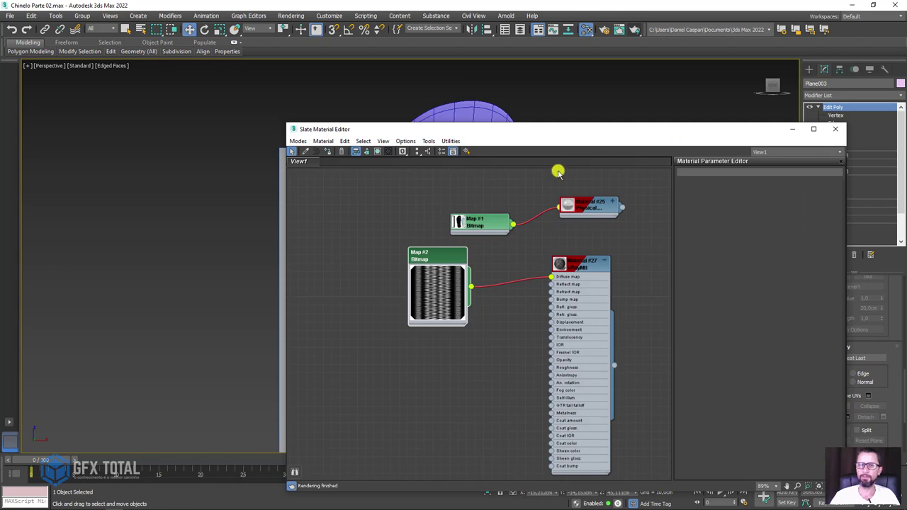
pyautogui.moveTo(538, 135); pyautogui.dragTo(538, 167)
pyautogui.press('z')
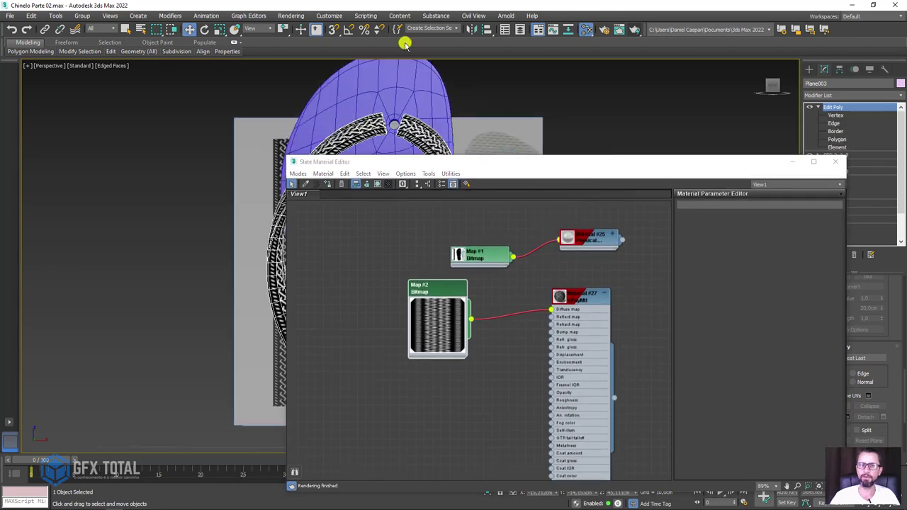
pyautogui.moveTo(214, 87)
pyautogui.keyDown('alt'); pyautogui.mouseDown(button='middle')
pyautogui.moveTo(208, 200)
pyautogui.moveTo(175, 149)
pyautogui.mouseUp(button='middle'); pyautogui.keyUp('alt')
pyautogui.press('F4')
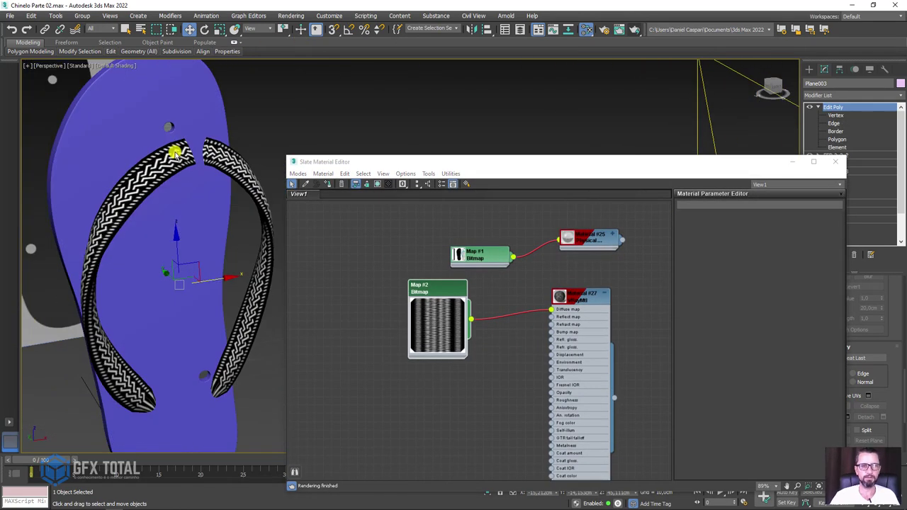
pyautogui.scroll(3, 162, 165)
pyautogui.press('F4')
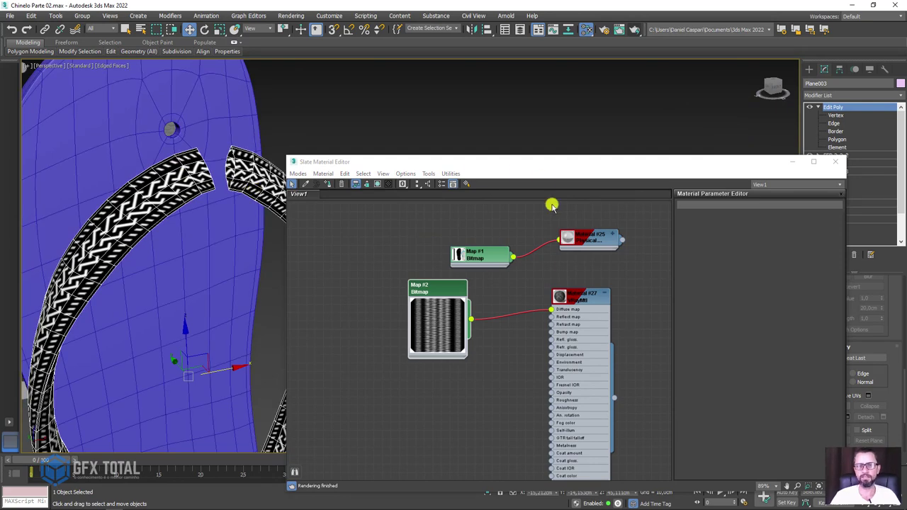
pyautogui.scroll(2, 549, 311)
pyautogui.scroll(3, 556, 305)
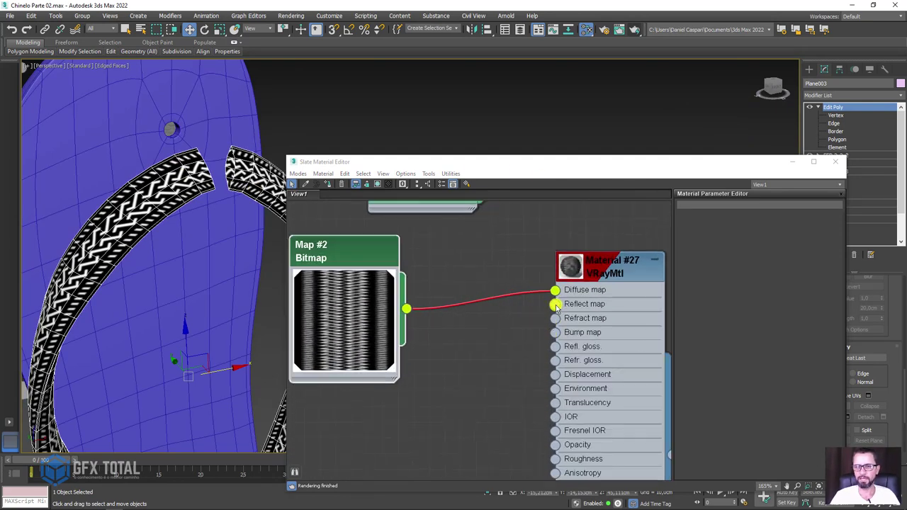
# Step: Wire Map #2 Bitmap into Material #27's Bump map while keeping its Diffuse link, then close the editor
pyautogui.moveTo(553, 291); pyautogui.dragTo(539, 325)
pyautogui.moveTo(560, 336); pyautogui.dragTo(556, 333)
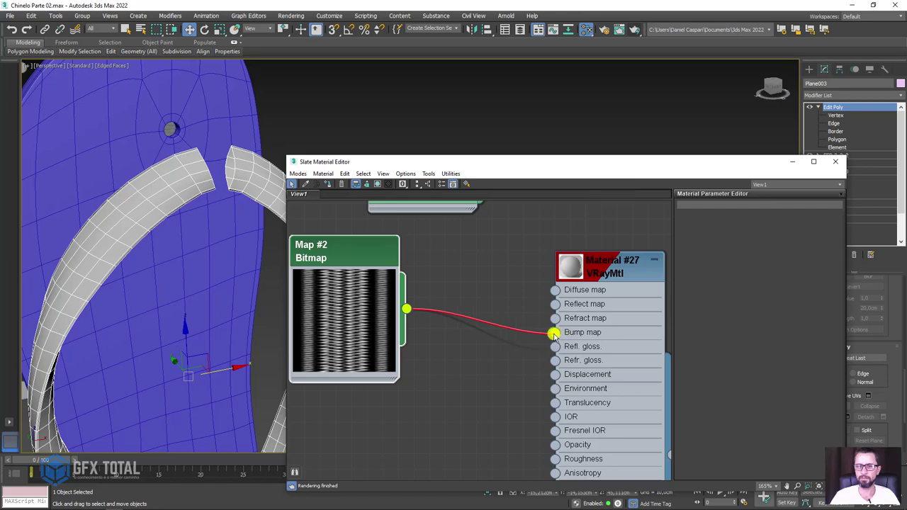
pyautogui.moveTo(406, 308); pyautogui.dragTo(559, 293)
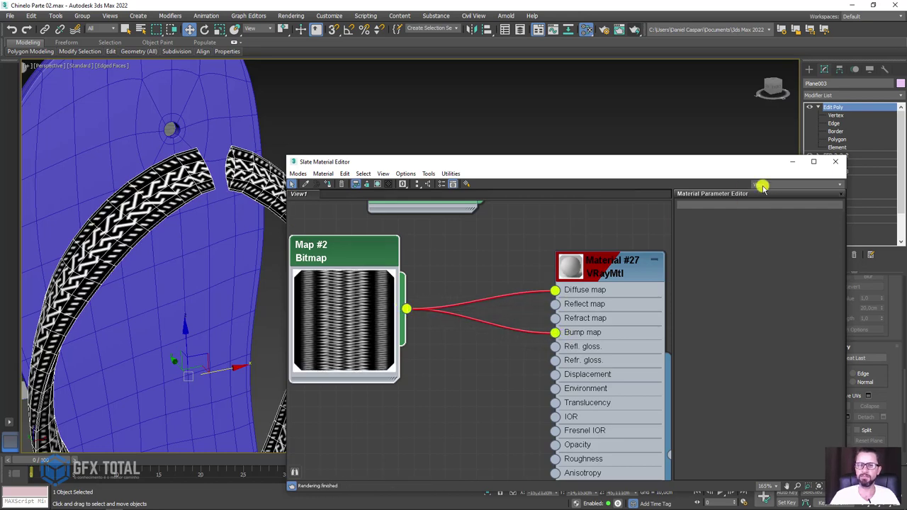
pyautogui.click(792, 162)
pyautogui.scroll(-5, 457, 228)
pyautogui.moveTo(457, 228)
pyautogui.keyDown('alt'); pyautogui.mouseDown(button='middle')
pyautogui.moveTo(456, 172)
pyautogui.moveTo(409, 203)
pyautogui.moveTo(438, 273)
pyautogui.moveTo(467, 269)
pyautogui.moveTo(425, 276)
pyautogui.moveTo(493, 259)
pyautogui.moveTo(529, 229)
pyautogui.moveTo(562, 286)
pyautogui.moveTo(421, 268)
pyautogui.moveTo(530, 281)
pyautogui.moveTo(508, 186)
pyautogui.mouseUp(button='middle'); pyautogui.keyUp('alt')
# Step: Bridge the two strap-end borders at Border level with default settings
pyautogui.click(834, 132)
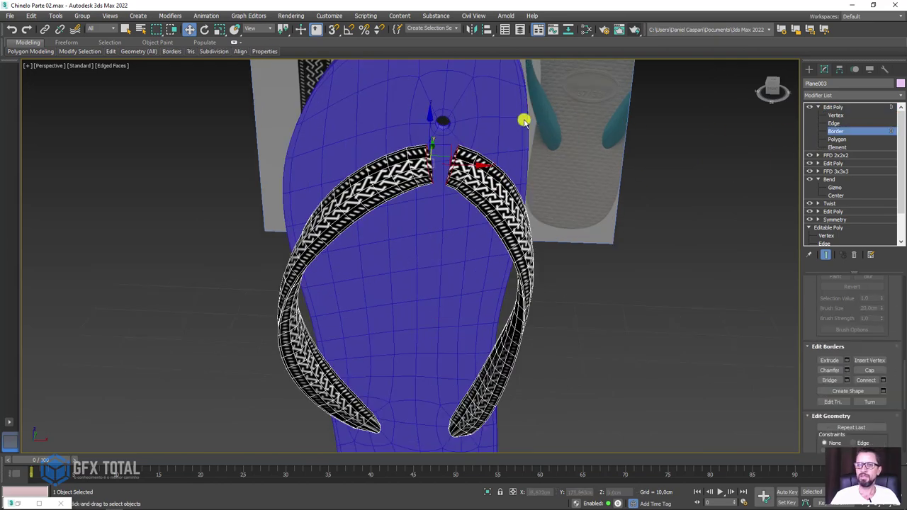
pyautogui.scroll(4, 435, 198)
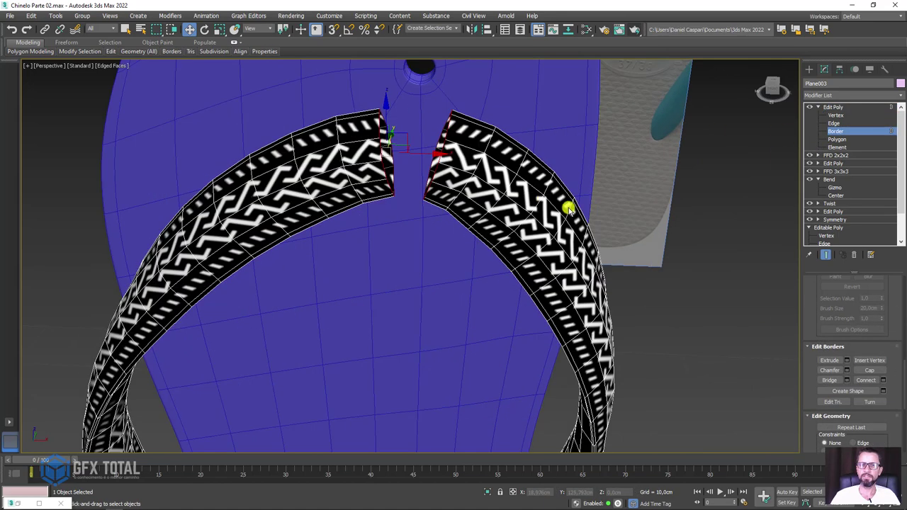
pyautogui.click(846, 381)
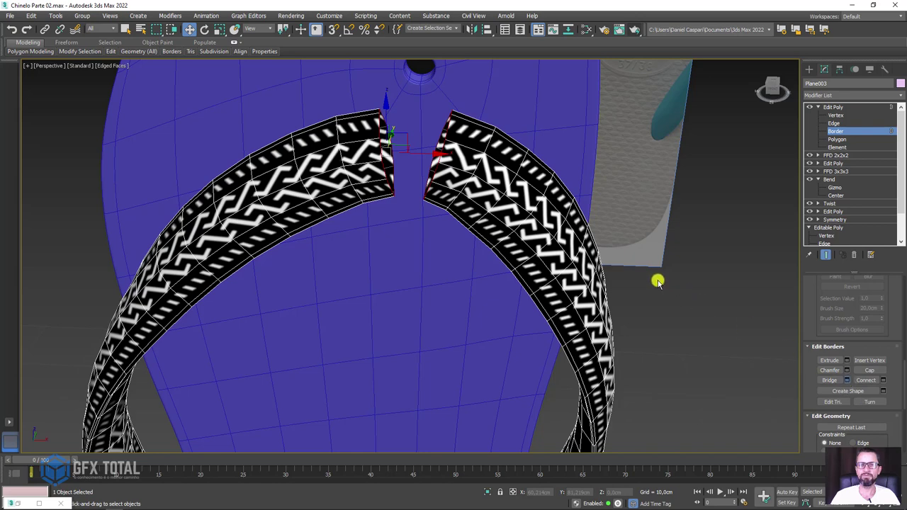
pyautogui.click(395, 212)
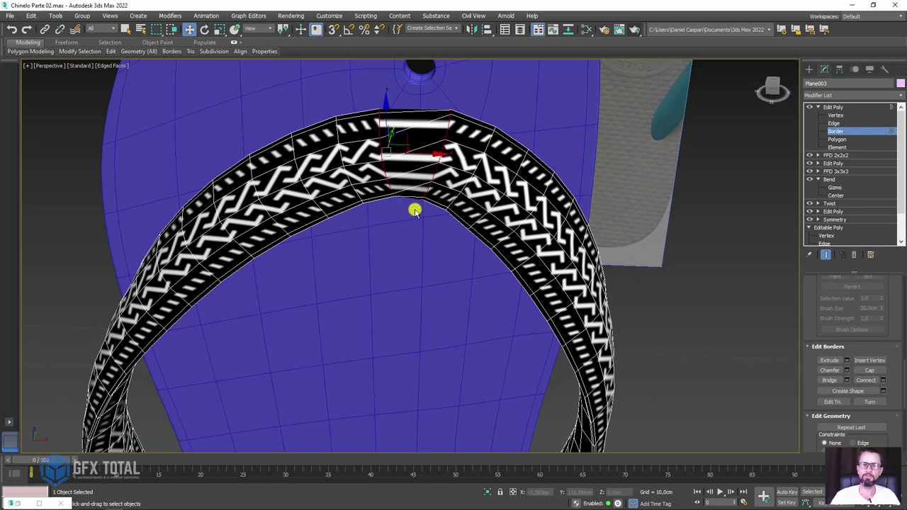
pyautogui.scroll(5, 449, 283)
pyautogui.moveTo(381, 249); pyautogui.dragTo(447, 252)
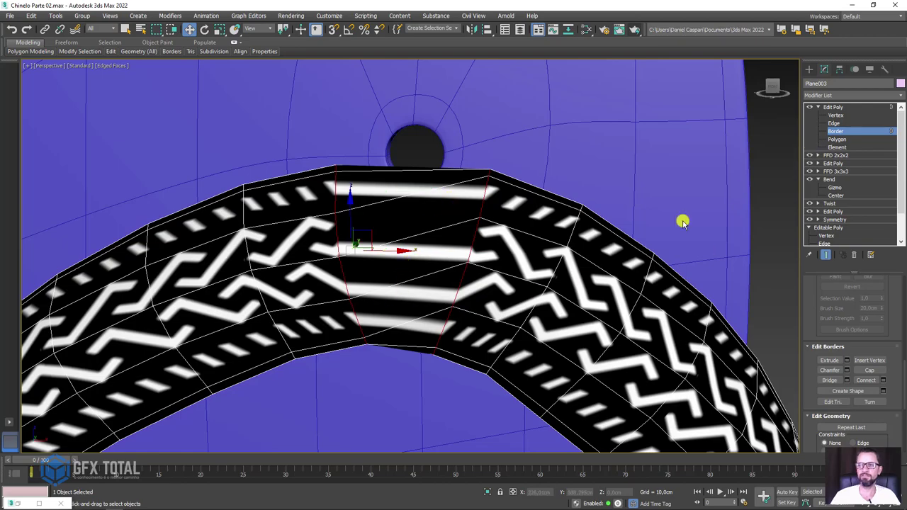
pyautogui.scroll(-8, 492, 303)
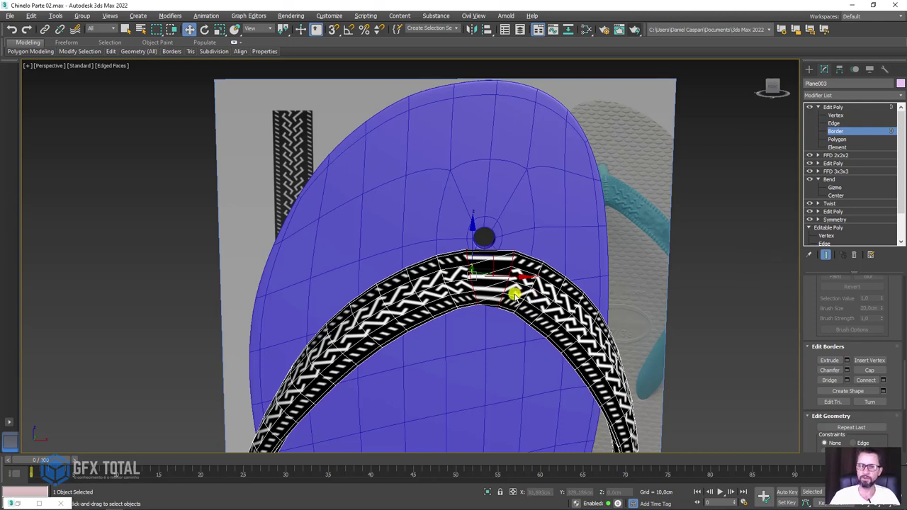
pyautogui.scroll(5, 513, 295)
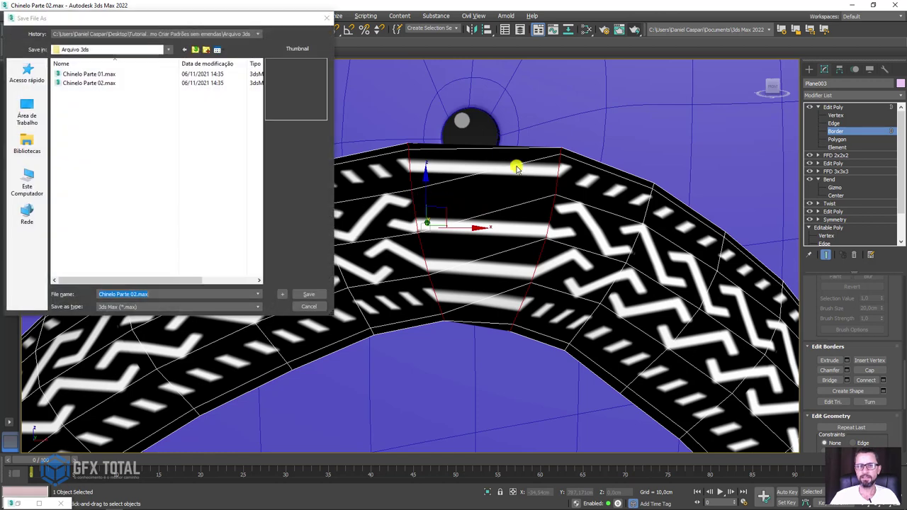
# Step: Delete the middle polygons and re-bridge the strap ends with Twist -1, then deselect
pyautogui.press('Delete')
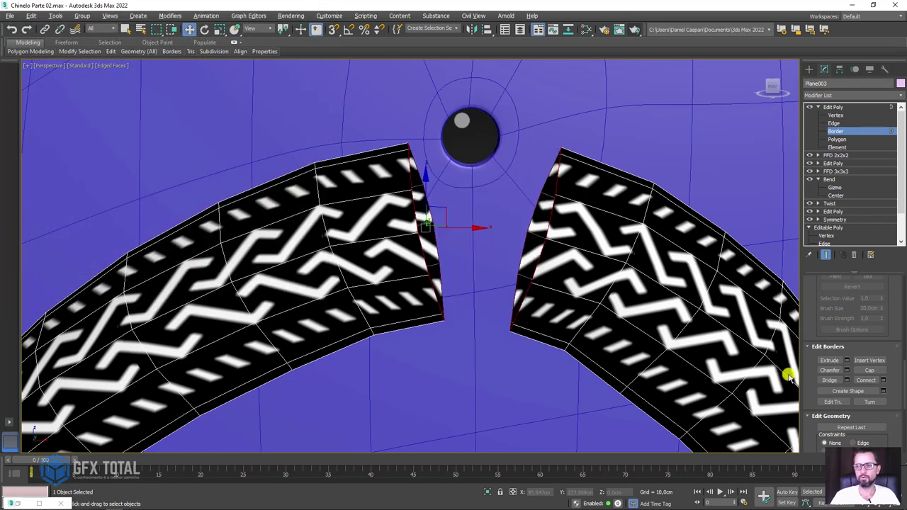
pyautogui.click(845, 380)
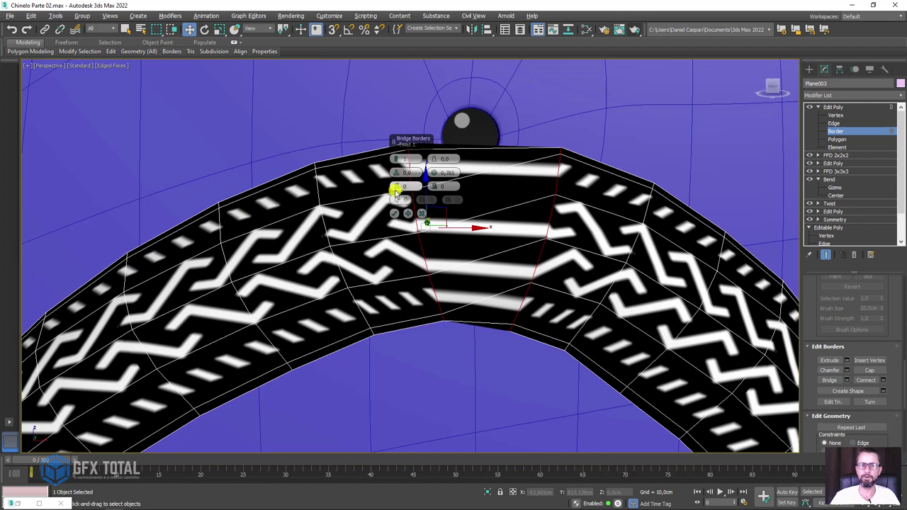
pyautogui.moveTo(396, 187); pyautogui.dragTo(398, 193)
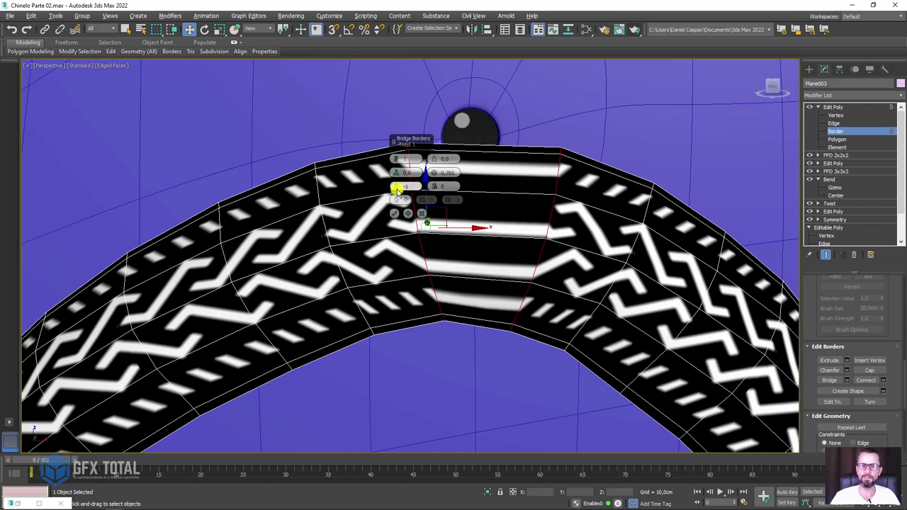
pyautogui.click(394, 215)
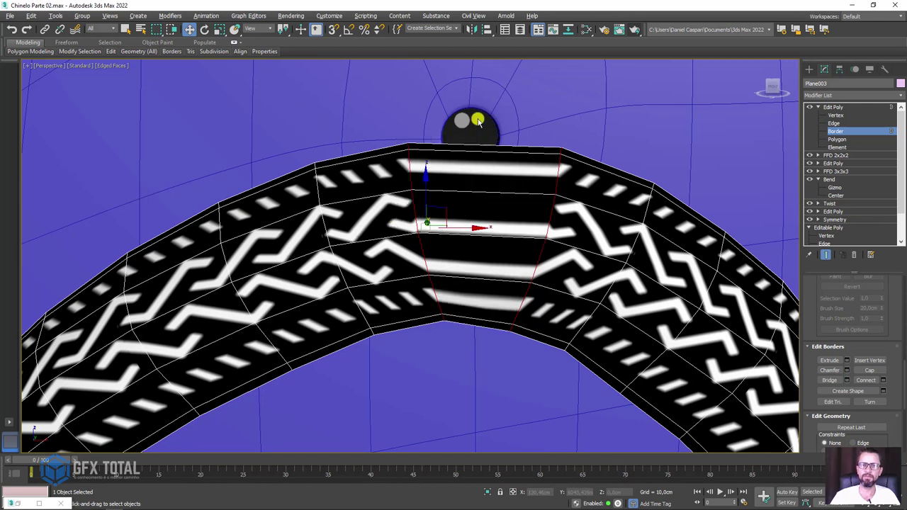
pyautogui.click(474, 339)
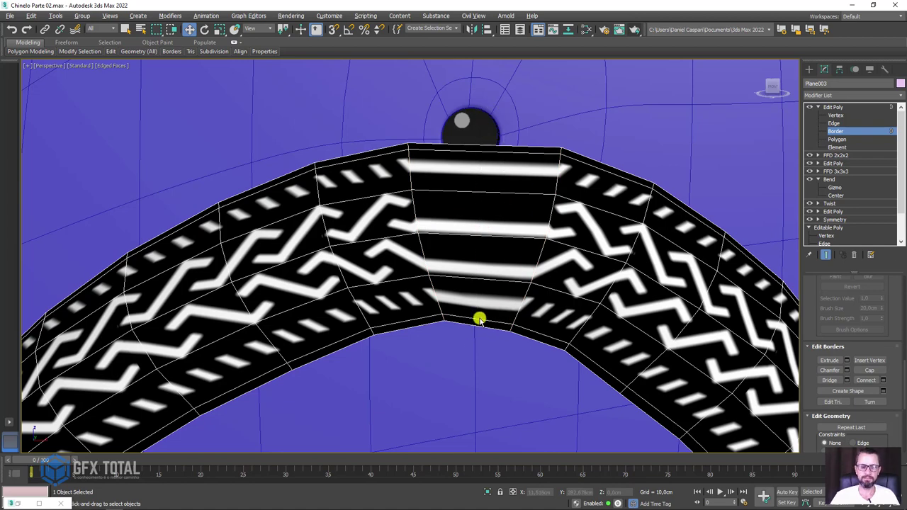
# Step: Select the edge loop across the strap's toe join in Edge mode
pyautogui.press('2')
pyautogui.doubleClick(480, 316)
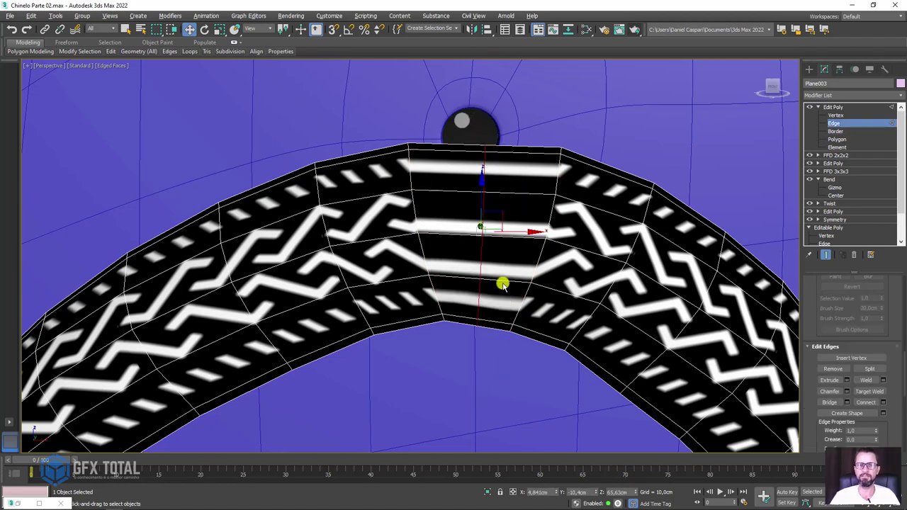
pyautogui.moveTo(502, 283)
pyautogui.keyDown('alt'); pyautogui.mouseDown(button='middle')
pyautogui.moveTo(505, 338)
pyautogui.moveTo(483, 204)
pyautogui.mouseUp(button='middle'); pyautogui.keyUp('alt')
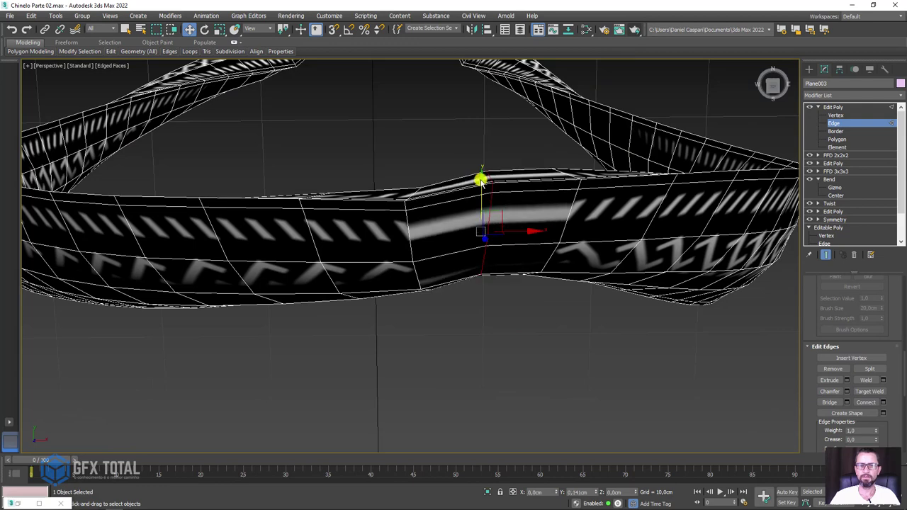
pyautogui.scroll(2, 810, 348)
pyautogui.scroll(3, 815, 397)
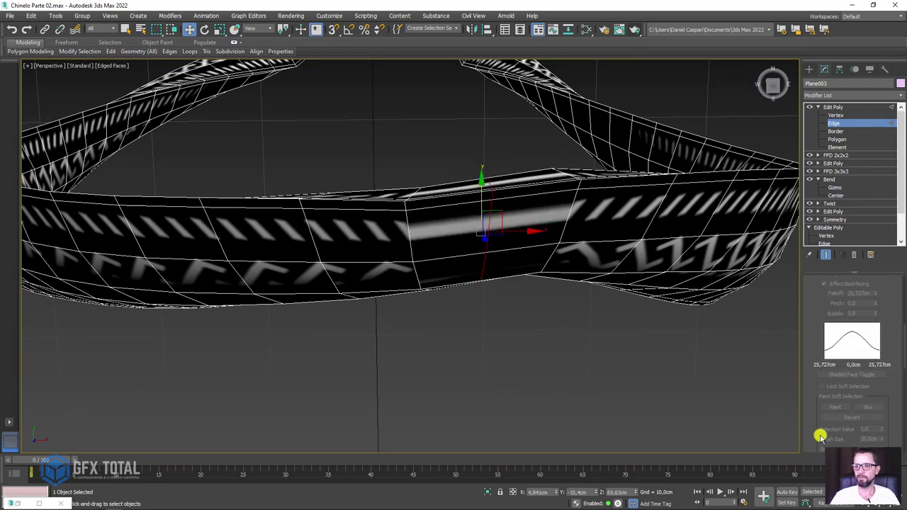
pyautogui.scroll(2, 815, 354)
# Step: Raise the toe edges using soft selection, with the falloff reduced to 5,917cm
pyautogui.click(823, 308)
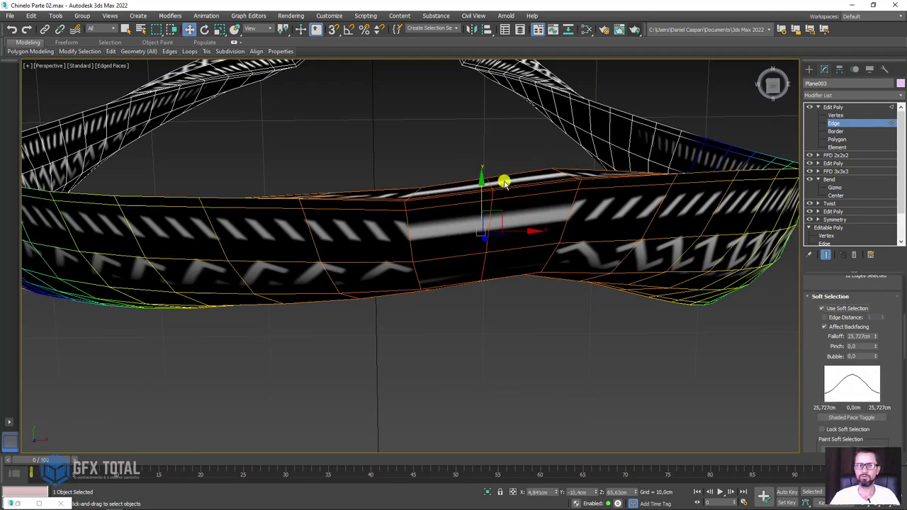
pyautogui.scroll(-3, 500, 178)
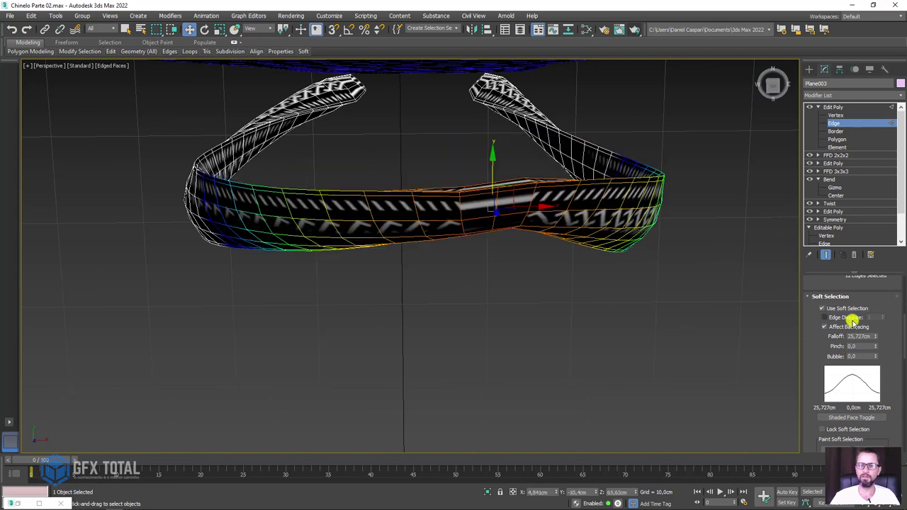
pyautogui.moveTo(490, 167); pyautogui.dragTo(491, 147)
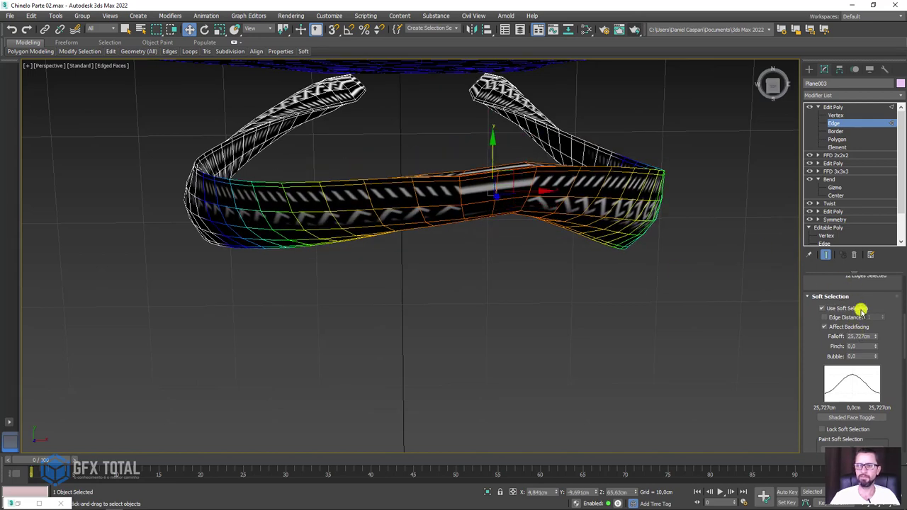
pyautogui.moveTo(875, 340); pyautogui.dragTo(879, 374)
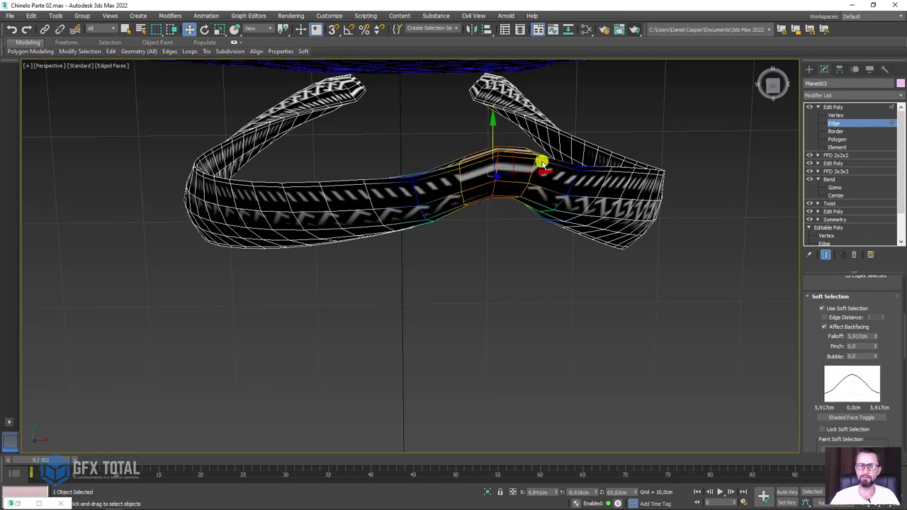
# Step: Turn soft selection off and view the strap's toe area from above
pyautogui.moveTo(543, 162)
pyautogui.keyDown('alt'); pyautogui.mouseDown(button='middle')
pyautogui.moveTo(565, 172)
pyautogui.moveTo(581, 118)
pyautogui.moveTo(611, 134)
pyautogui.moveTo(522, 192)
pyautogui.moveTo(484, 124)
pyautogui.moveTo(540, 290)
pyautogui.moveTo(496, 243)
pyautogui.mouseUp(button='middle'); pyautogui.keyUp('alt')
pyautogui.scroll(-5, 496, 242)
pyautogui.scroll(5, 496, 243)
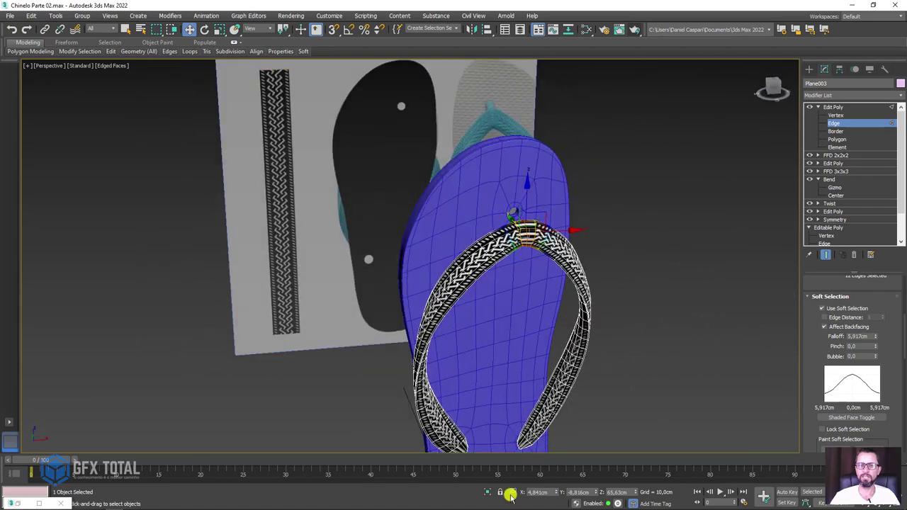
pyautogui.press('z')
pyautogui.keyDown('alt'); pyautogui.moveTo(494, 318); pyautogui.dragTo(672, 234, button='middle'); pyautogui.keyUp('alt')
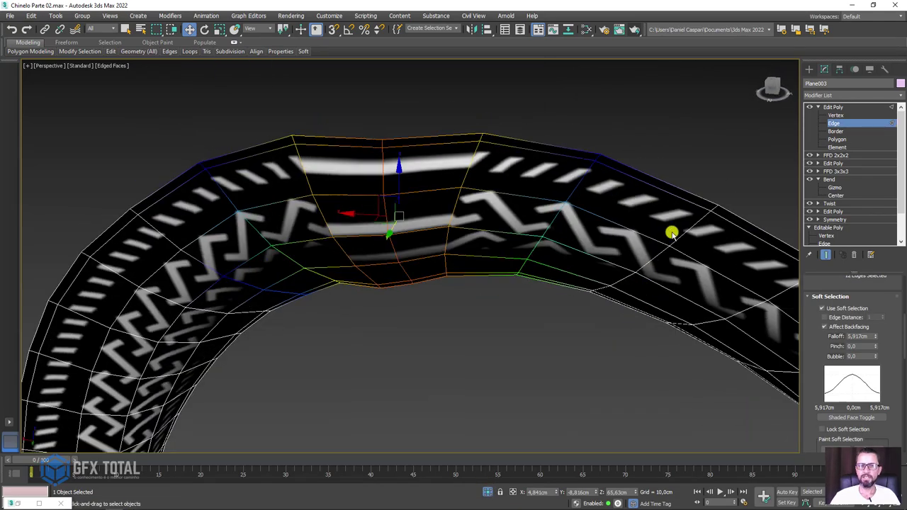
pyautogui.click(824, 308)
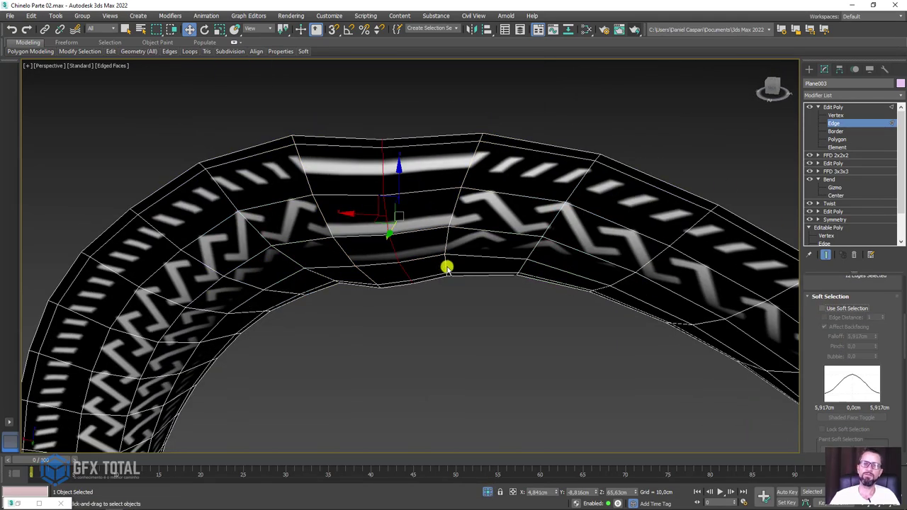
pyautogui.keyDown('alt'); pyautogui.moveTo(446, 267); pyautogui.dragTo(464, 235, button='middle'); pyautogui.keyUp('alt')
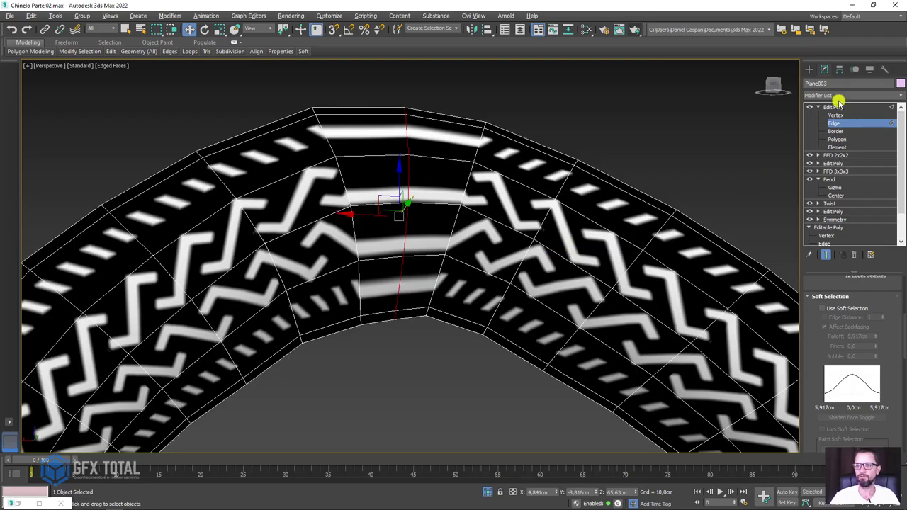
# Step: Connect the four corner vertices at the strap top to the centre vertex
pyautogui.click(836, 115)
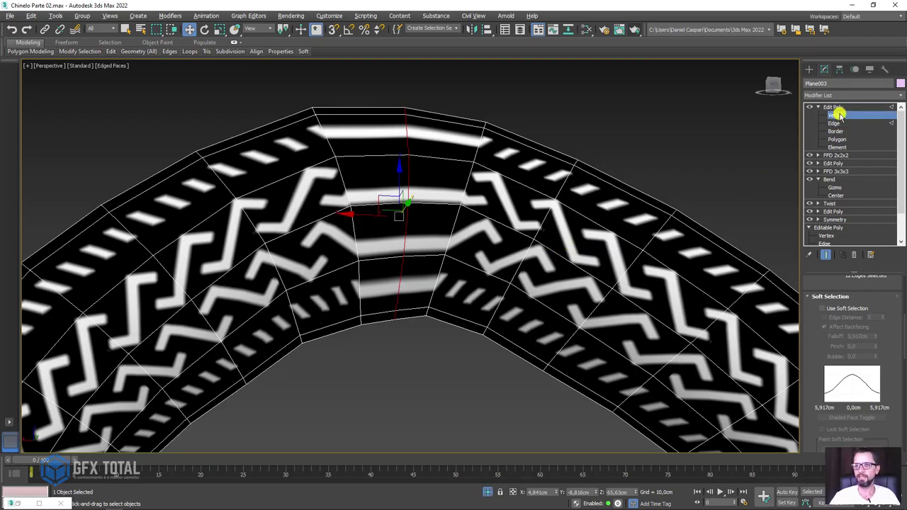
pyautogui.click(408, 156)
pyautogui.keyDown('alt'); pyautogui.moveTo(418, 160); pyautogui.dragTo(417, 156, button='middle'); pyautogui.keyUp('alt')
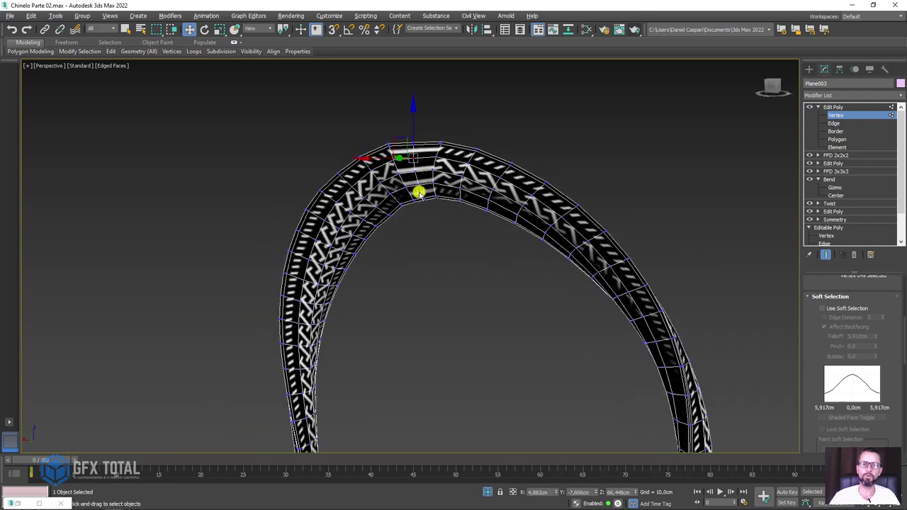
pyautogui.keyDown('ctrl'); pyautogui.click(314, 122); pyautogui.keyUp('ctrl')
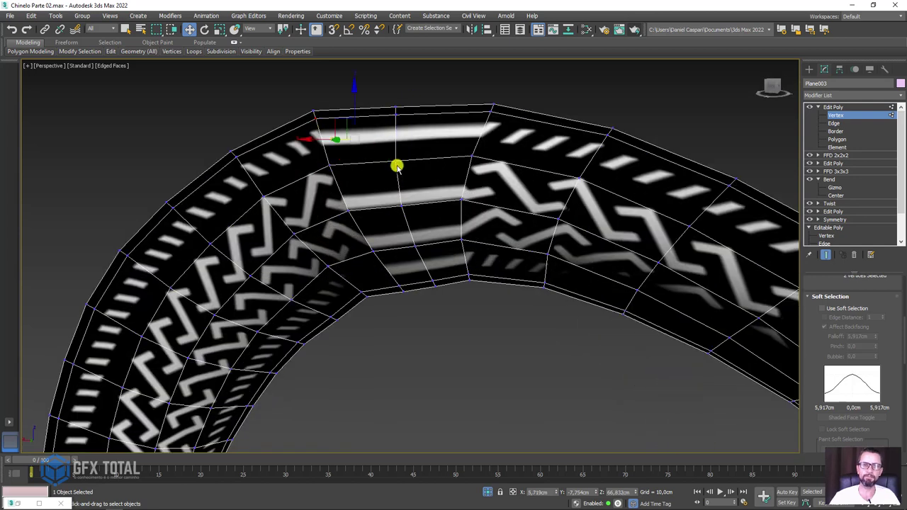
pyautogui.keyDown('ctrl'); pyautogui.click(457, 198); pyautogui.keyUp('ctrl')
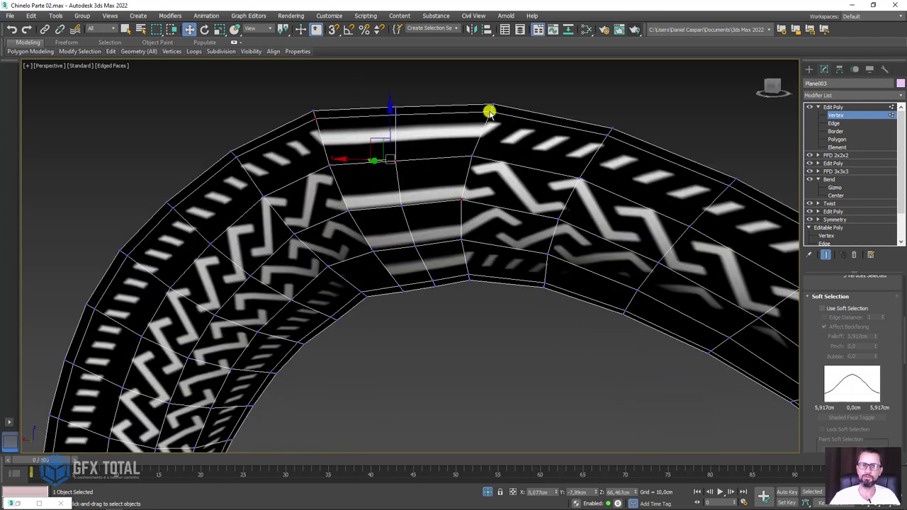
pyautogui.keyDown('ctrl'); pyautogui.click(489, 109); pyautogui.keyUp('ctrl')
pyautogui.keyDown('ctrl'); pyautogui.click(348, 212); pyautogui.keyUp('ctrl')
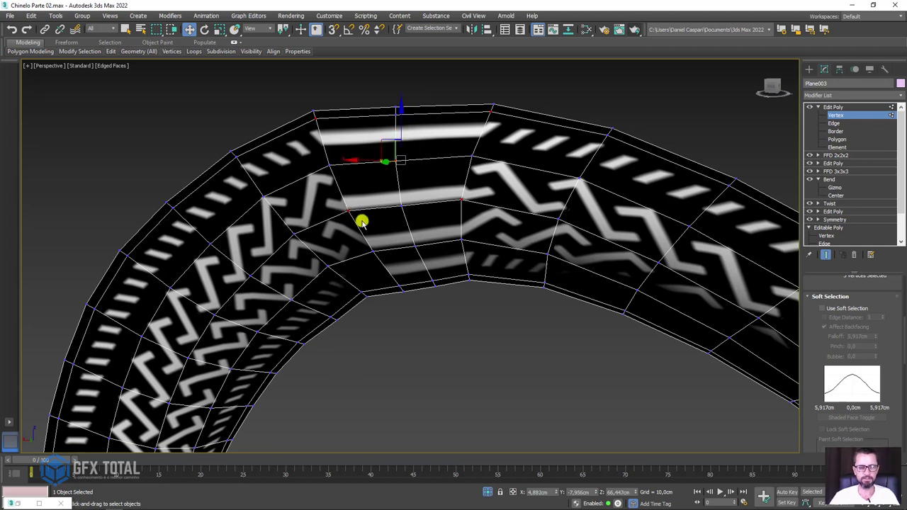
pyautogui.hotkey('ctrl', 'shift', 'e')
# Step: Chamfer the centre vertex to about 1,008cm, forming a small round polygon
pyautogui.keyDown('alt'); pyautogui.moveTo(394, 161); pyautogui.dragTo(432, 186, button='middle'); pyautogui.keyUp('alt')
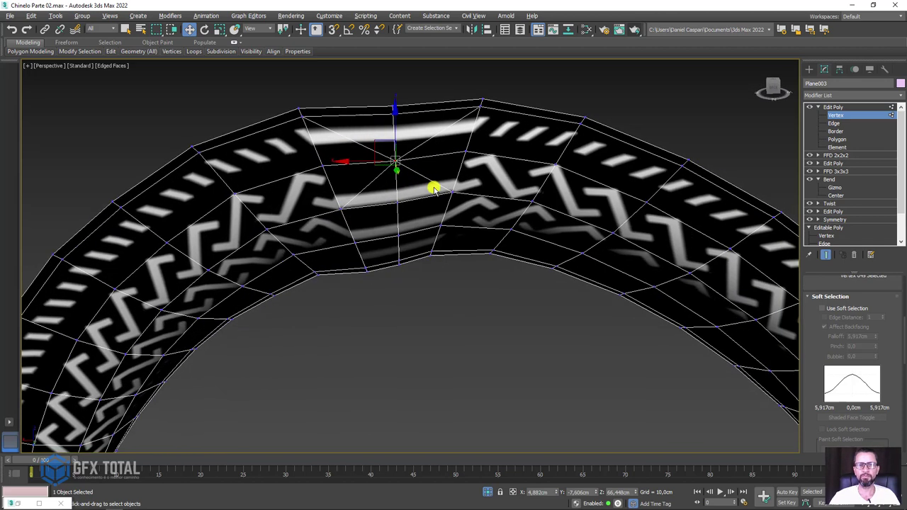
pyautogui.moveTo(813, 390); pyautogui.dragTo(815, 210)
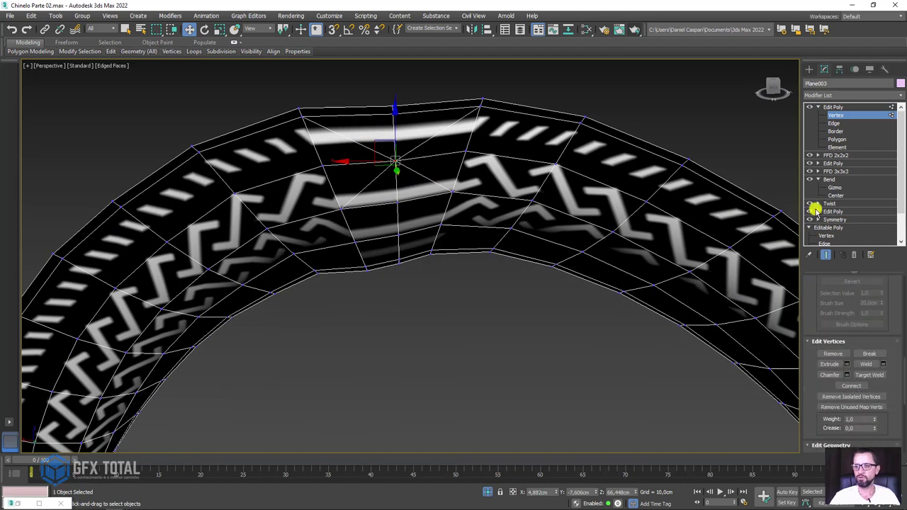
pyautogui.click(845, 376)
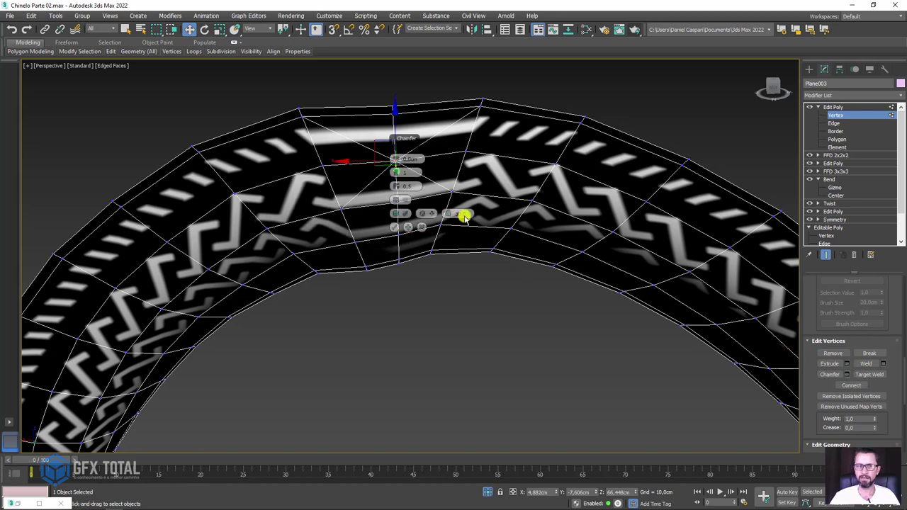
pyautogui.moveTo(403, 152); pyautogui.dragTo(400, 150)
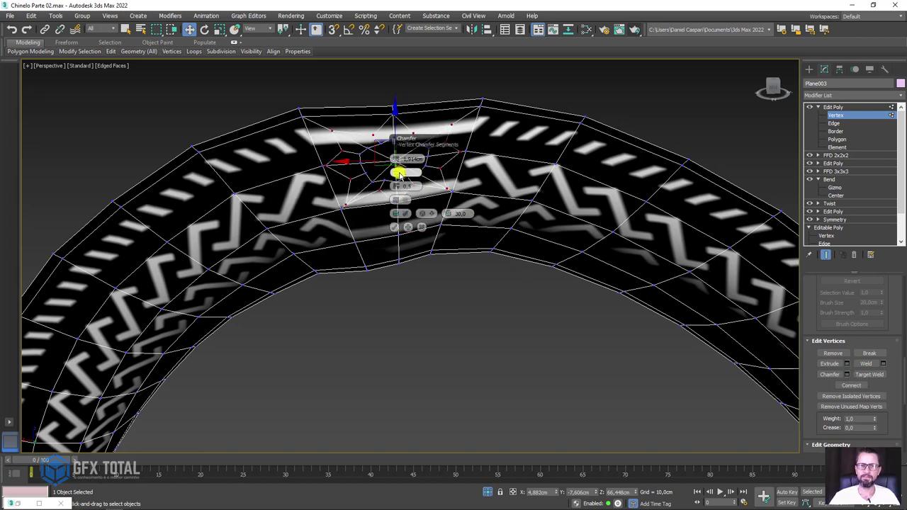
pyautogui.moveTo(397, 173)
pyautogui.keyDown('alt'); pyautogui.mouseDown(button='middle')
pyautogui.moveTo(517, 197)
pyautogui.moveTo(488, 234)
pyautogui.mouseUp(button='middle'); pyautogui.keyUp('alt')
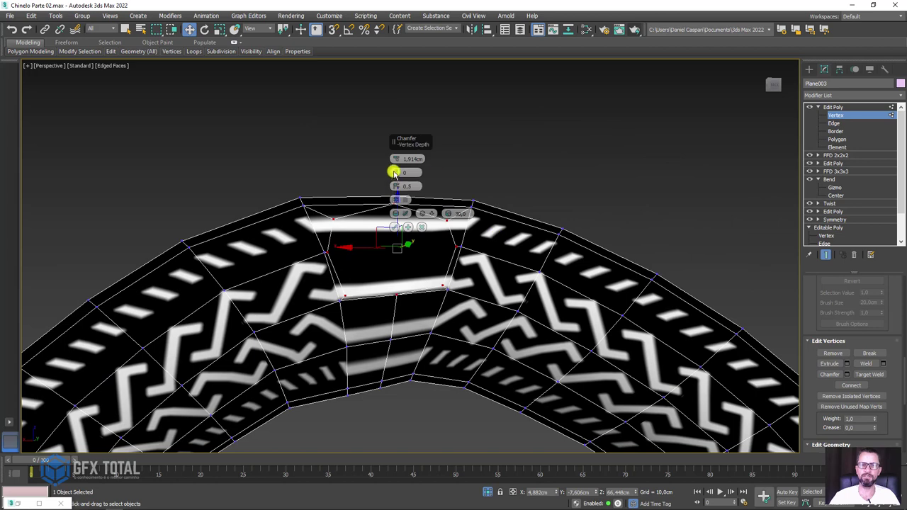
pyautogui.moveTo(397, 161); pyautogui.dragTo(401, 167)
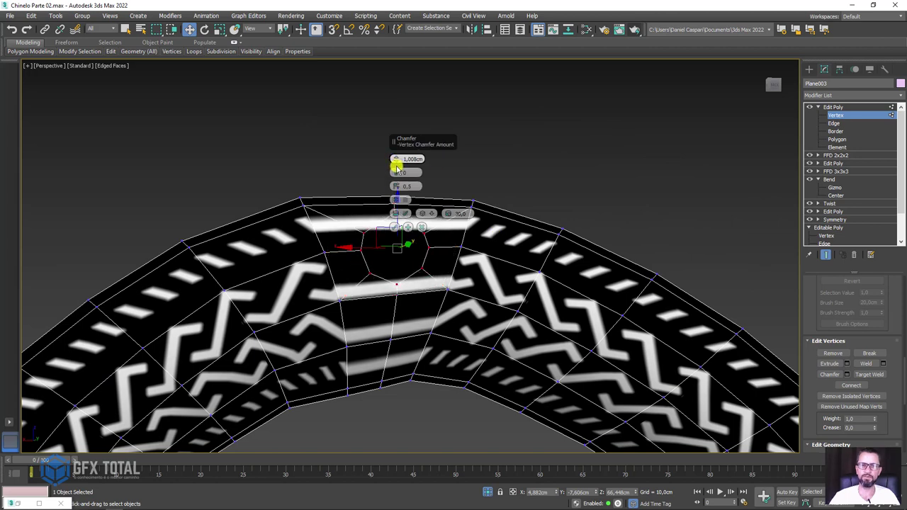
pyautogui.click(395, 227)
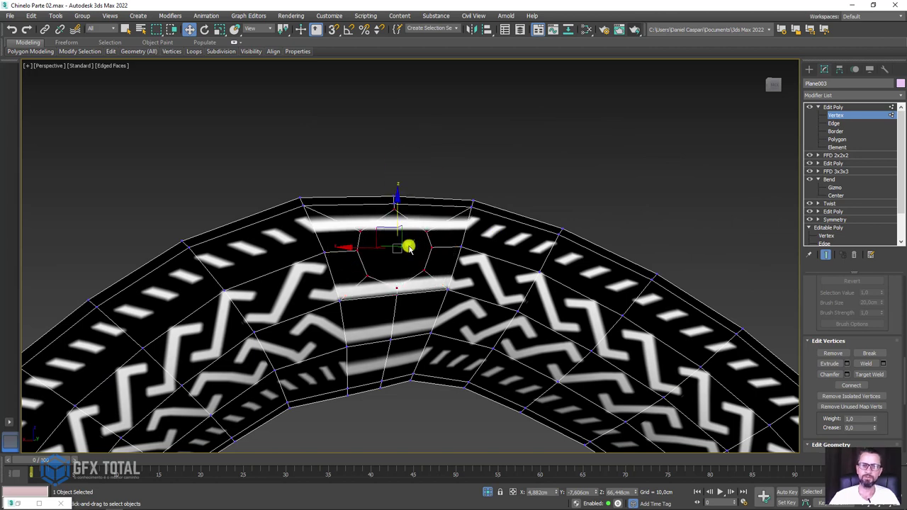
# Step: Select the new round polygon in Polygon mode
pyautogui.moveTo(406, 248)
pyautogui.keyDown('alt'); pyautogui.mouseDown(button='middle')
pyautogui.moveTo(441, 248)
pyautogui.moveTo(429, 253)
pyautogui.moveTo(429, 230)
pyautogui.mouseUp(button='middle'); pyautogui.keyUp('alt')
pyautogui.click(840, 140)
pyautogui.click(429, 227)
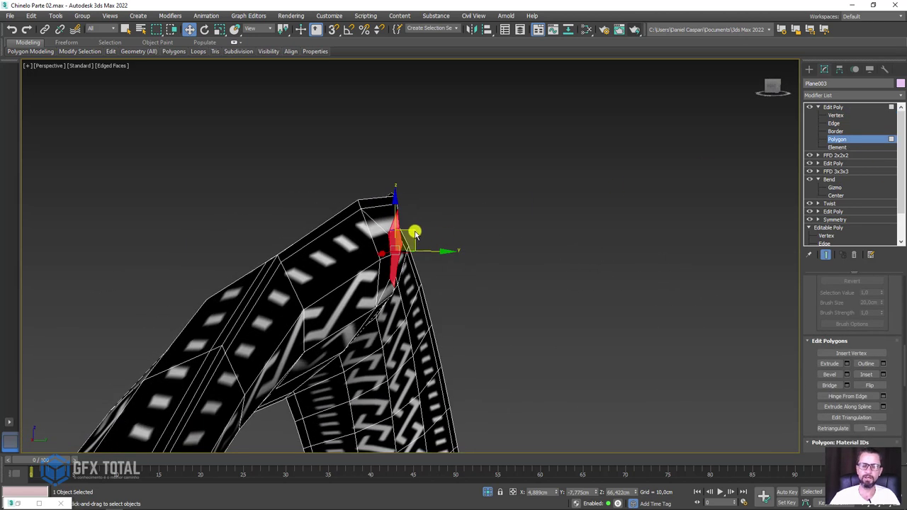
# Step: Unhide the sole and try pulling the strap-end polygon toward it, then undo
pyautogui.scroll(5, 415, 234)
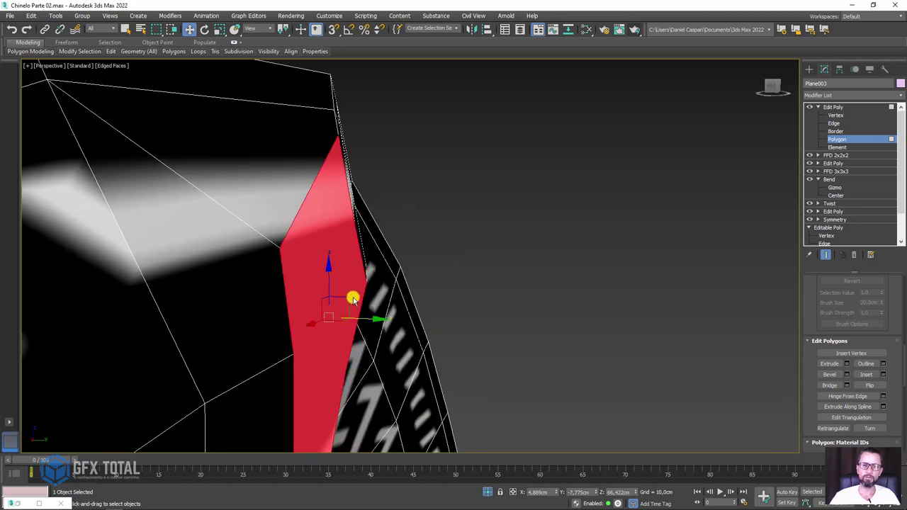
pyautogui.keyDown('alt'); pyautogui.moveTo(353, 299); pyautogui.dragTo(397, 263, button='middle'); pyautogui.keyUp('alt')
pyautogui.scroll(-5, 372, 289)
pyautogui.scroll(-5, 381, 281)
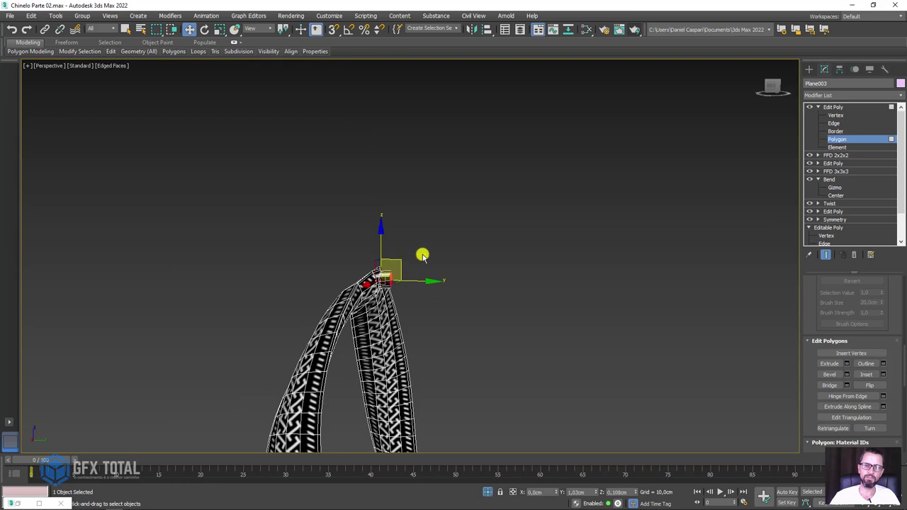
pyautogui.keyDown('alt'); pyautogui.moveTo(461, 234); pyautogui.dragTo(457, 263, button='middle'); pyautogui.keyUp('alt')
pyautogui.click(487, 491)
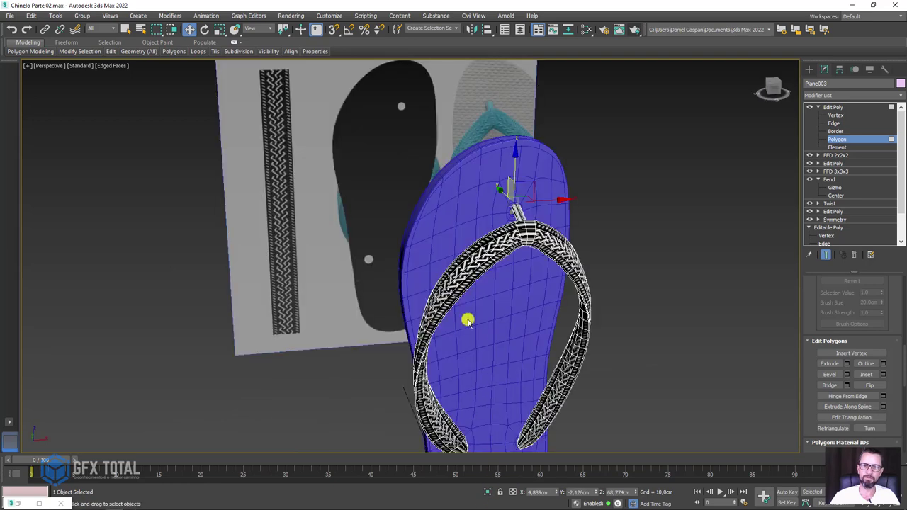
pyautogui.scroll(5, 539, 219)
pyautogui.moveTo(538, 219); pyautogui.dragTo(496, 283, button='middle')
pyautogui.scroll(2, 385, 215)
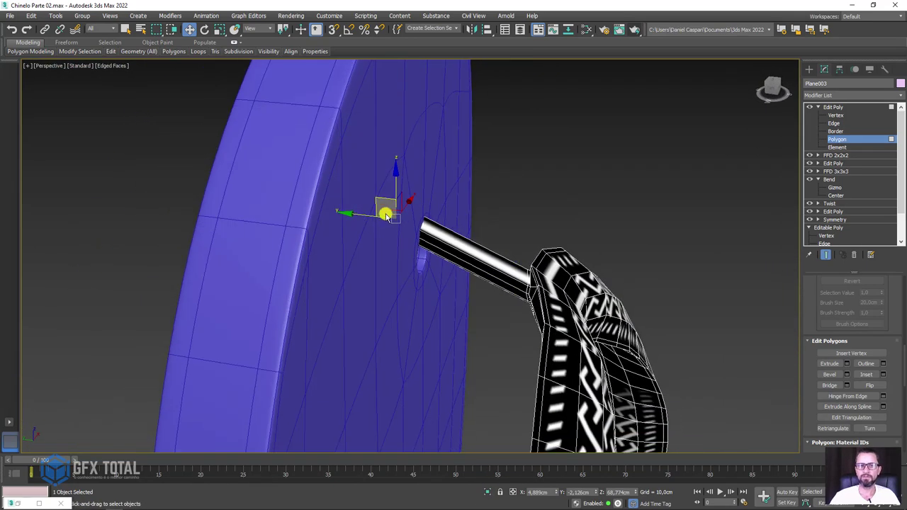
pyautogui.moveTo(382, 203); pyautogui.dragTo(404, 236)
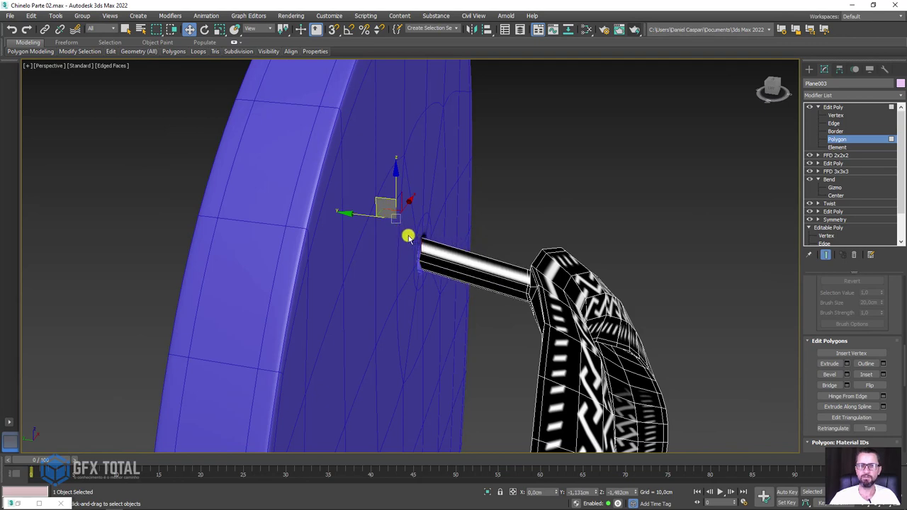
pyautogui.keyDown('alt'); pyautogui.moveTo(405, 235); pyautogui.dragTo(507, 296, button='middle'); pyautogui.keyUp('alt')
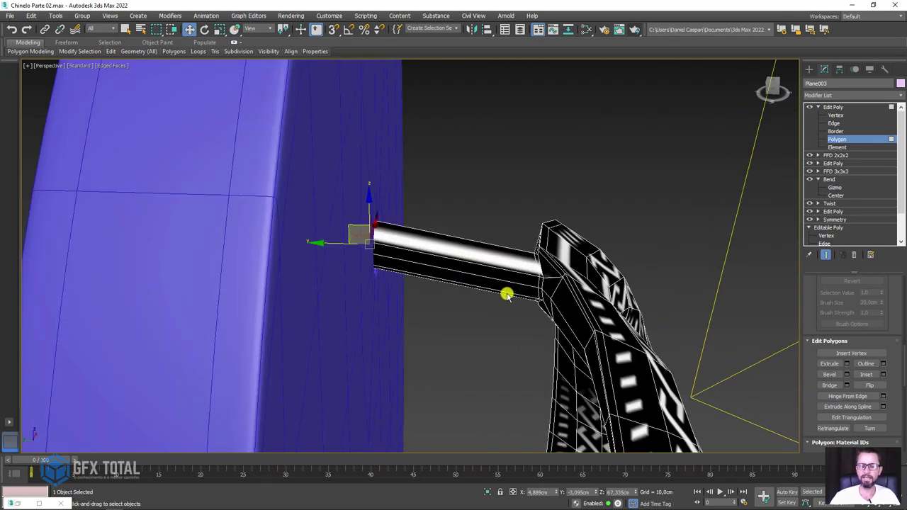
pyautogui.hotkey('ctrl', 'z')
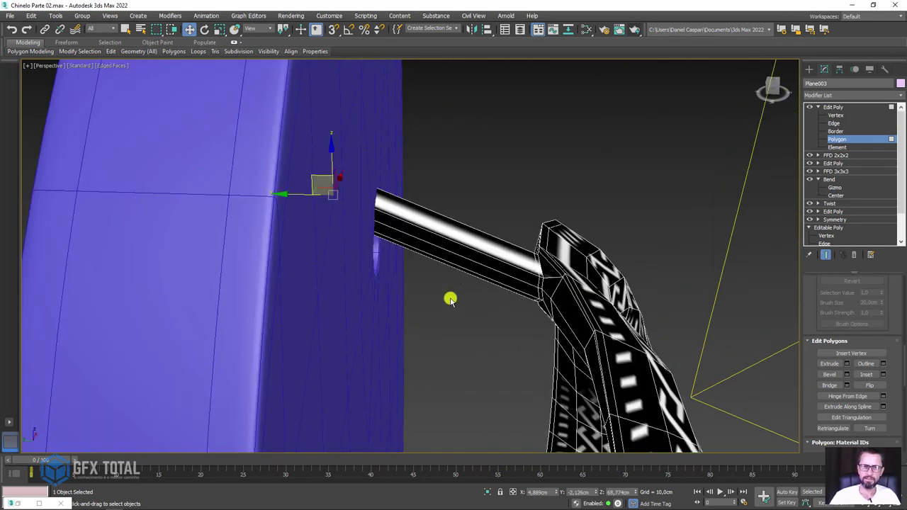
# Step: Isolate the strap and scale the round polygon up to 105%
pyautogui.hotkey('alt', 'q')
pyautogui.scroll(5, 539, 286)
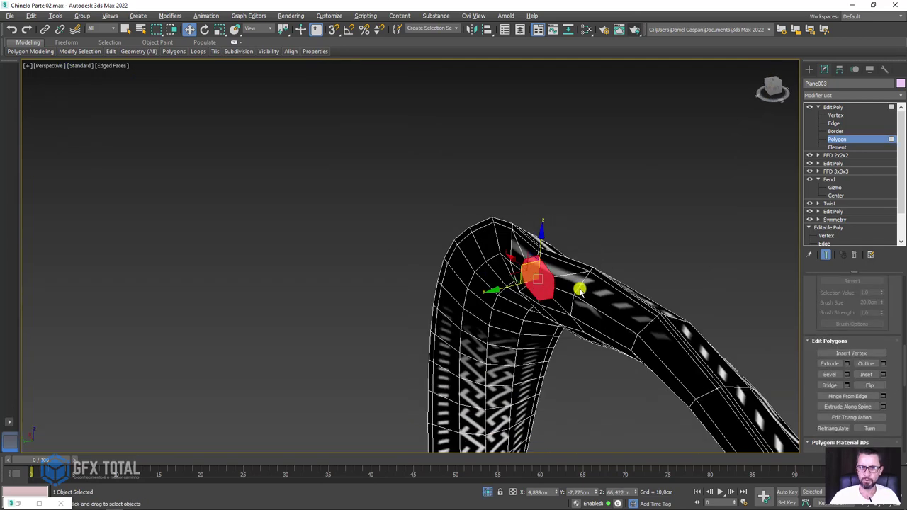
pyautogui.keyDown('alt'); pyautogui.moveTo(543, 276); pyautogui.dragTo(494, 289, button='middle'); pyautogui.keyUp('alt')
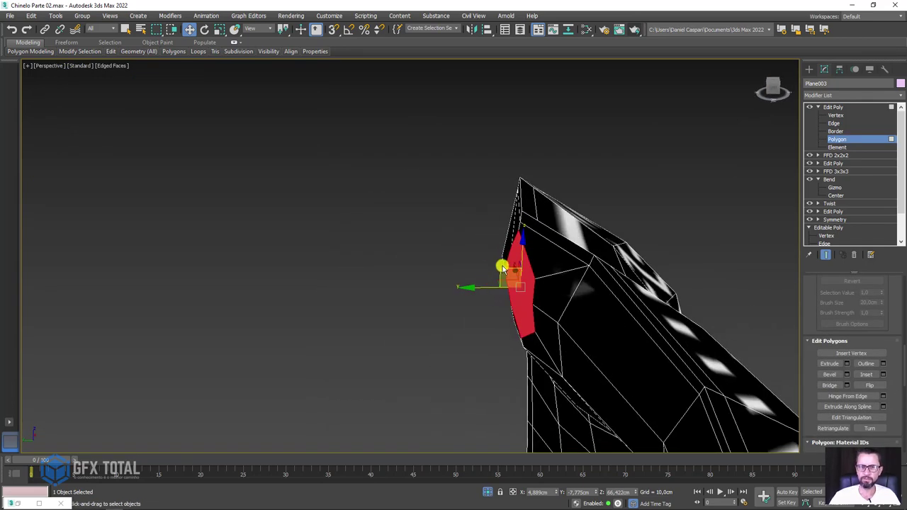
pyautogui.moveTo(500, 267); pyautogui.dragTo(460, 256)
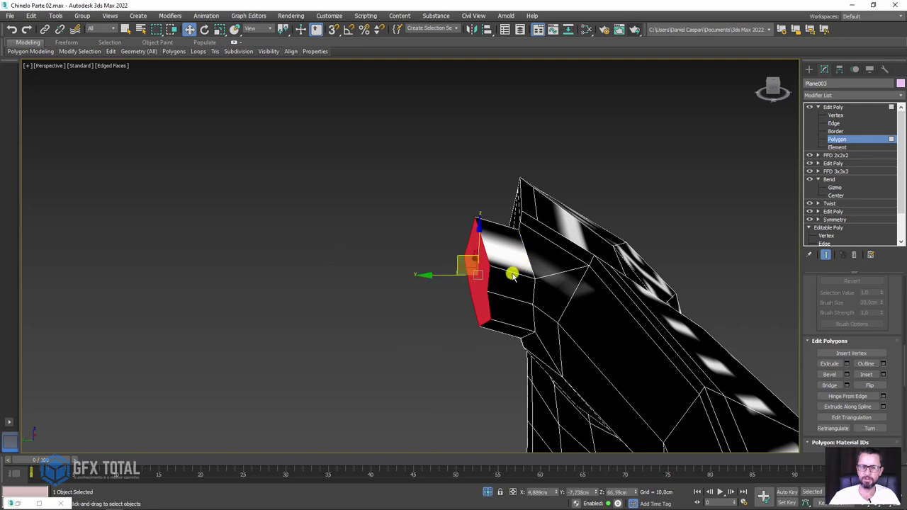
pyautogui.hotkey('ctrl', 'z')
pyautogui.moveTo(522, 293)
pyautogui.keyDown('alt'); pyautogui.mouseDown(button='middle')
pyautogui.moveTo(489, 289)
pyautogui.moveTo(515, 278)
pyautogui.mouseUp(button='middle'); pyautogui.keyUp('alt')
pyautogui.press('e')
pyautogui.press('r')
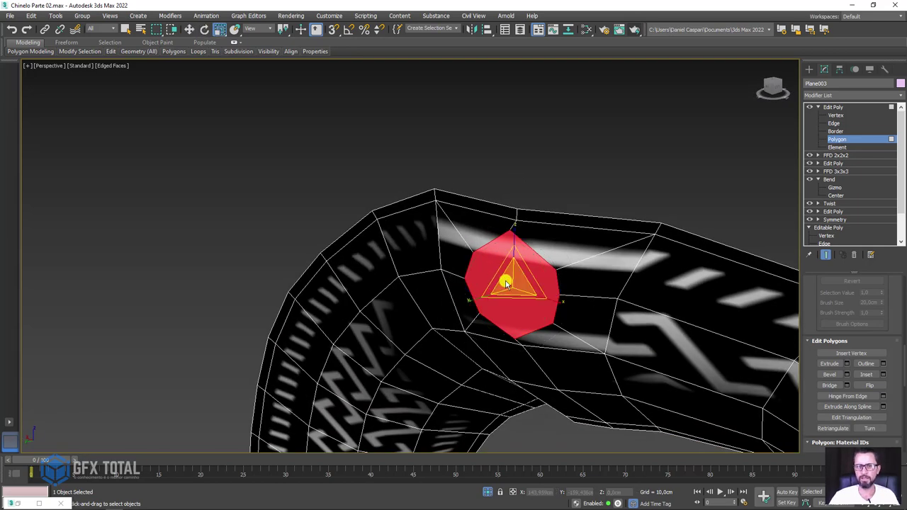
pyautogui.moveTo(517, 279); pyautogui.dragTo(520, 282)
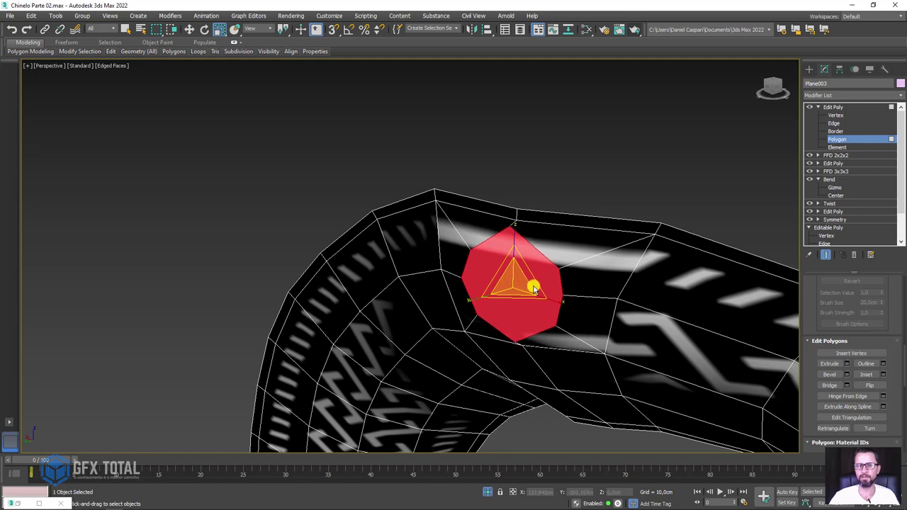
# Step: Extend the polygon into a long tube post and unhide all objects
pyautogui.press('w')
pyautogui.keyDown('alt'); pyautogui.moveTo(532, 286); pyautogui.dragTo(483, 327, button='middle'); pyautogui.keyUp('alt')
pyautogui.moveTo(505, 302); pyautogui.dragTo(284, 273)
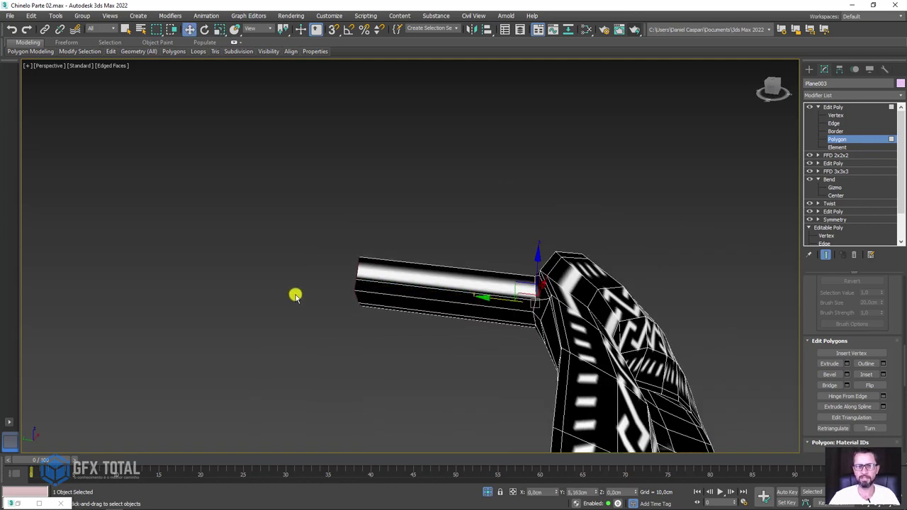
pyautogui.click(487, 493)
pyautogui.keyDown('alt'); pyautogui.moveTo(458, 212); pyautogui.dragTo(517, 208, button='middle'); pyautogui.keyUp('alt')
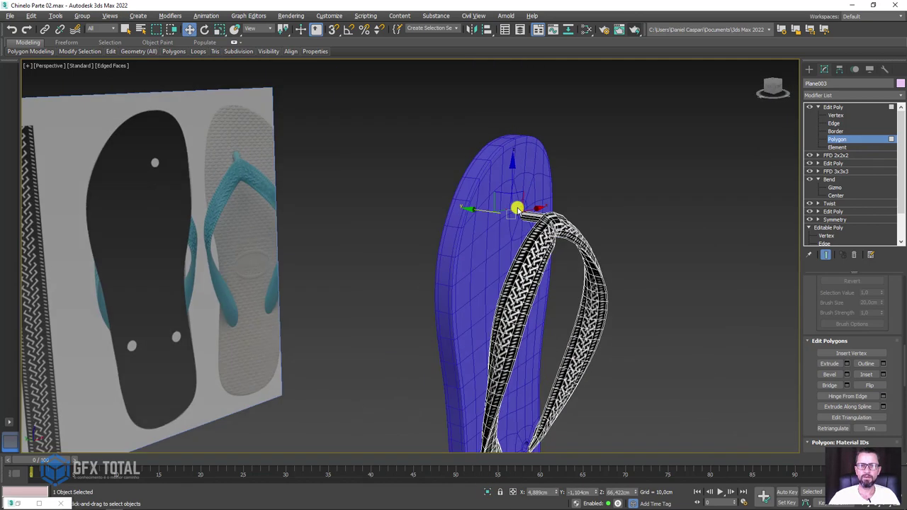
pyautogui.scroll(5, 508, 204)
# Step: Slide the post's end face up and toward the sole hole
pyautogui.moveTo(503, 225); pyautogui.dragTo(506, 194)
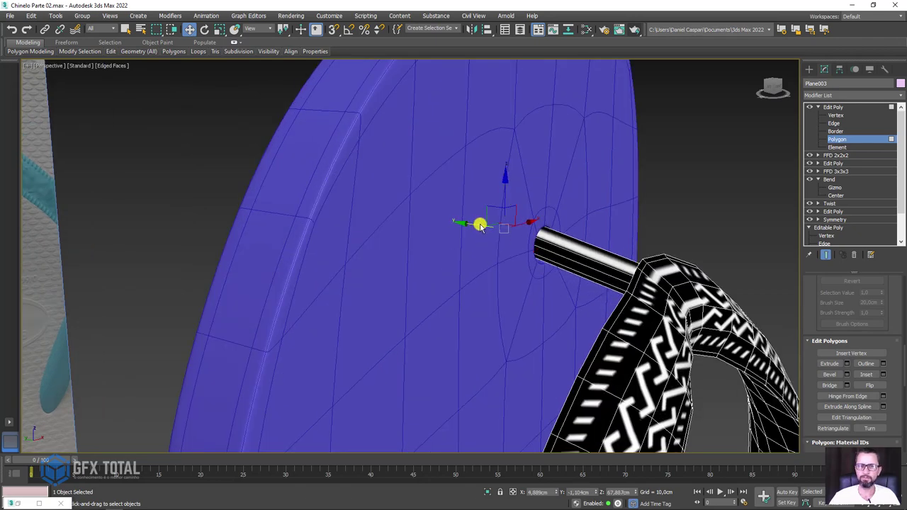
pyautogui.moveTo(479, 225); pyautogui.dragTo(506, 226)
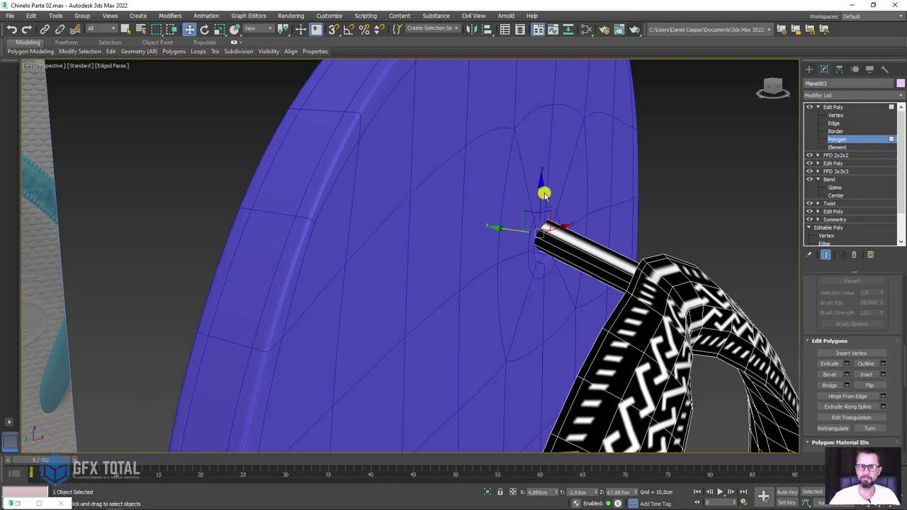
pyautogui.moveTo(500, 239)
pyautogui.keyDown('alt'); pyautogui.mouseDown(button='middle')
pyautogui.moveTo(546, 257)
pyautogui.moveTo(612, 264)
pyautogui.moveTo(506, 259)
pyautogui.moveTo(559, 259)
pyautogui.moveTo(519, 259)
pyautogui.moveTo(576, 239)
pyautogui.moveTo(557, 259)
pyautogui.moveTo(550, 240)
pyautogui.moveTo(572, 233)
pyautogui.moveTo(532, 269)
pyautogui.moveTo(543, 261)
pyautogui.moveTo(591, 290)
pyautogui.mouseUp(button='middle'); pyautogui.keyUp('alt')
pyautogui.scroll(3, 559, 259)
pyautogui.scroll(-2, 560, 255)
# Step: In wireframe, flatten the end face to Y 2%, nudge it into the hole, then restore Edged Faces
pyautogui.press('F3')
pyautogui.press('e')
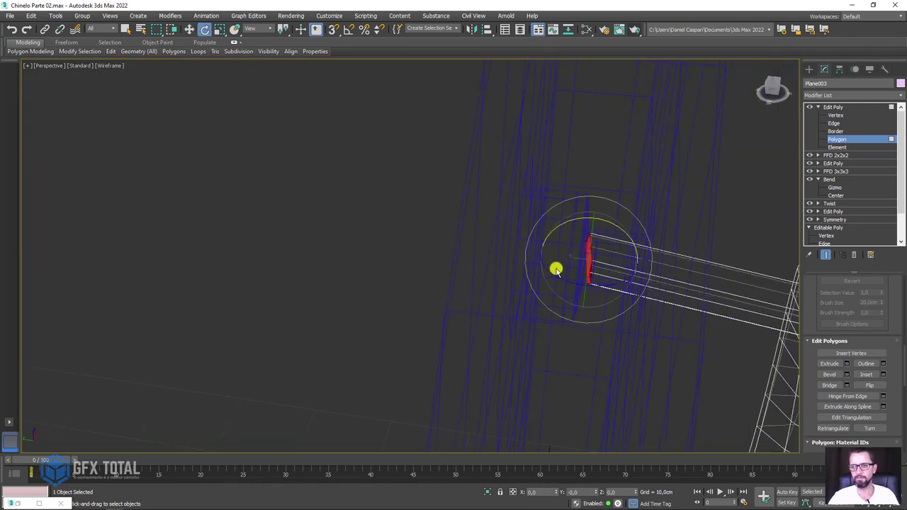
pyautogui.press('r')
pyautogui.moveTo(648, 272); pyautogui.dragTo(654, 265)
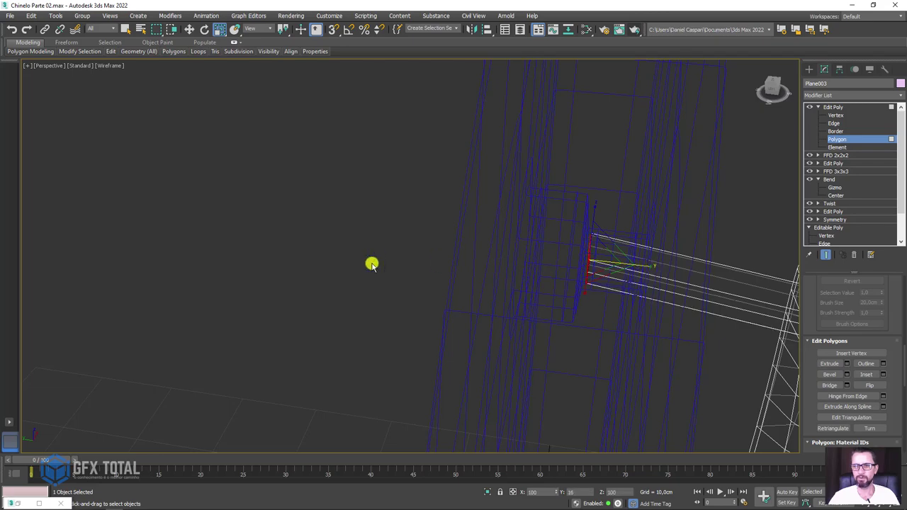
pyautogui.press('w')
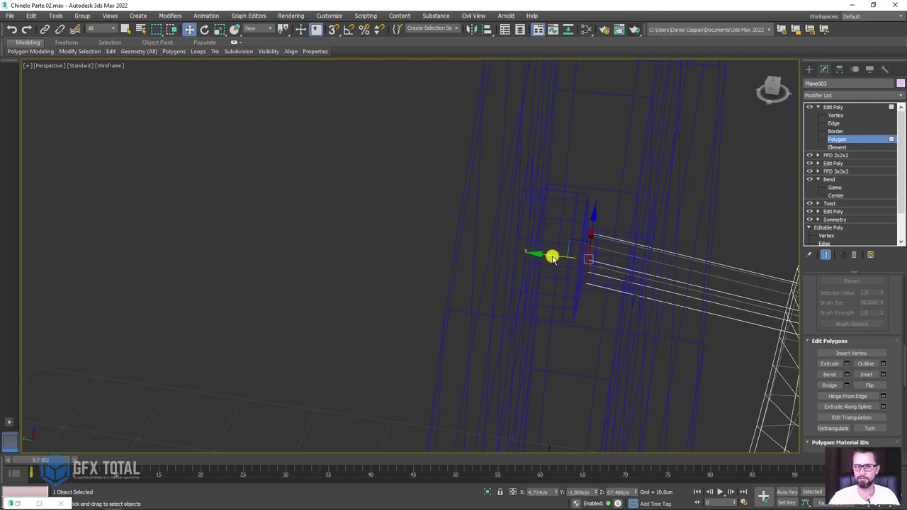
pyautogui.moveTo(552, 258); pyautogui.dragTo(546, 259)
pyautogui.keyDown('alt'); pyautogui.moveTo(542, 259); pyautogui.dragTo(617, 255, button='middle'); pyautogui.keyUp('alt')
pyautogui.scroll(1, 602, 262)
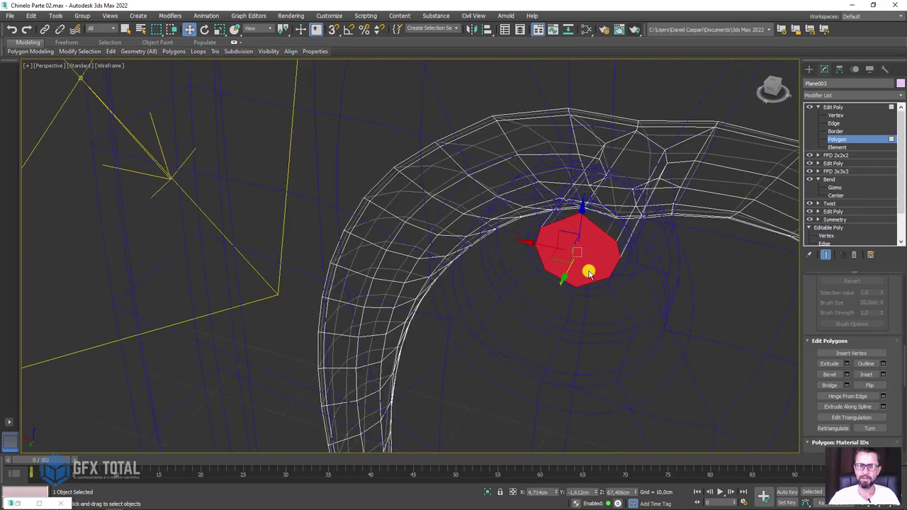
pyautogui.scroll(1, 595, 267)
pyautogui.press('F3')
pyautogui.scroll(2, 628, 262)
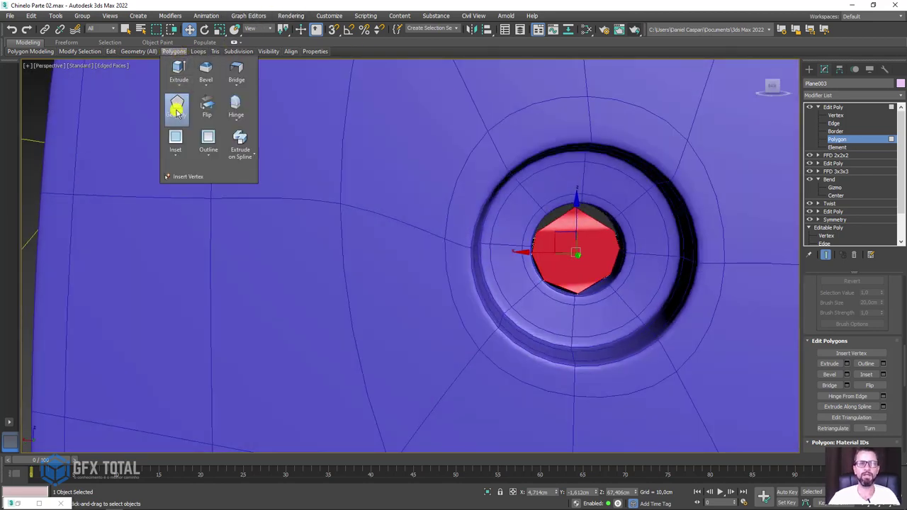
# Step: Push the post's end cap outward to lengthen the post
pyautogui.moveTo(595, 247)
pyautogui.keyDown('alt'); pyautogui.mouseDown(button='middle')
pyautogui.moveTo(620, 253)
pyautogui.moveTo(592, 260)
pyautogui.mouseUp(button='middle'); pyautogui.keyUp('alt')
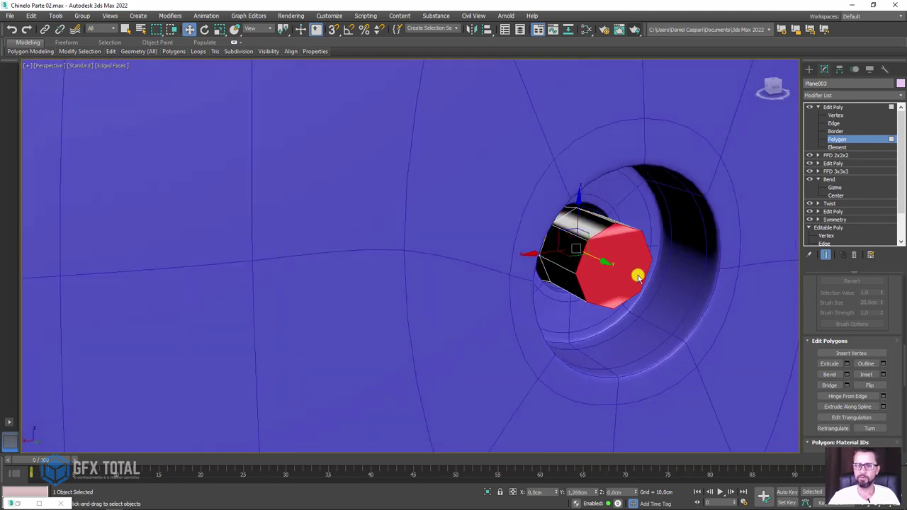
pyautogui.moveTo(591, 260); pyautogui.dragTo(658, 277)
pyautogui.moveTo(815, 294); pyautogui.dragTo(813, 399)
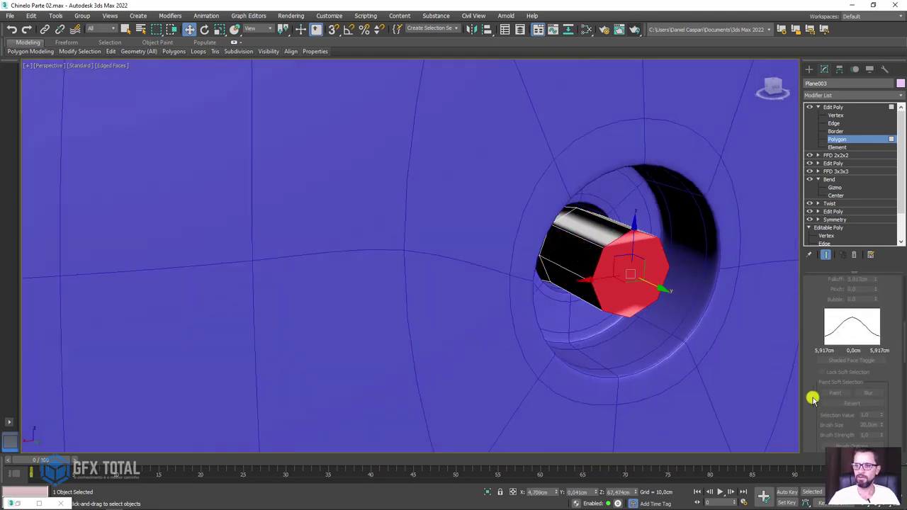
# Step: Grow the selection to the whole end section and scale it up to fill the hole
pyautogui.hotkey('ctrl', 'a')
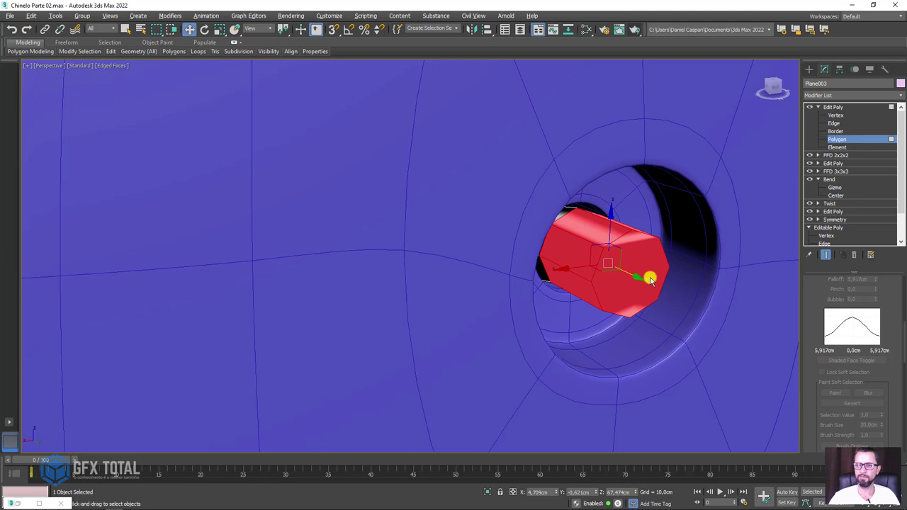
pyautogui.press('e')
pyautogui.press('r')
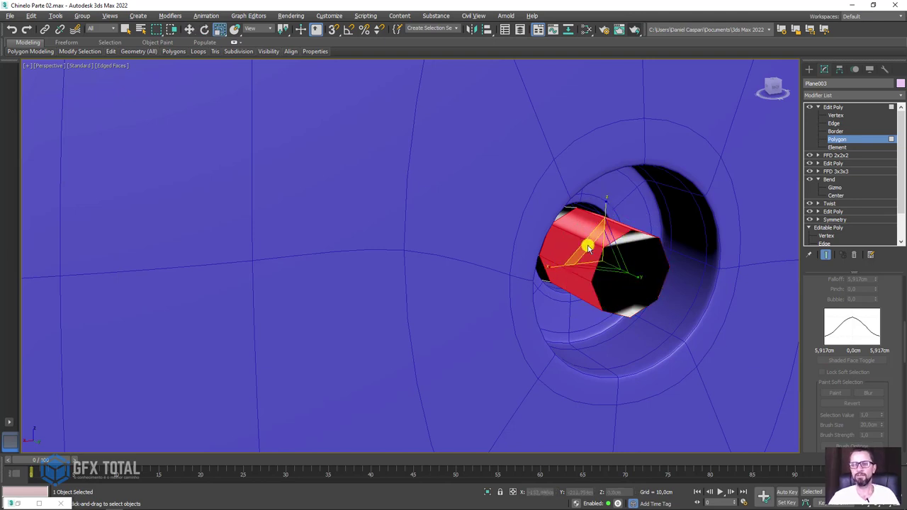
pyautogui.moveTo(588, 245); pyautogui.dragTo(579, 170)
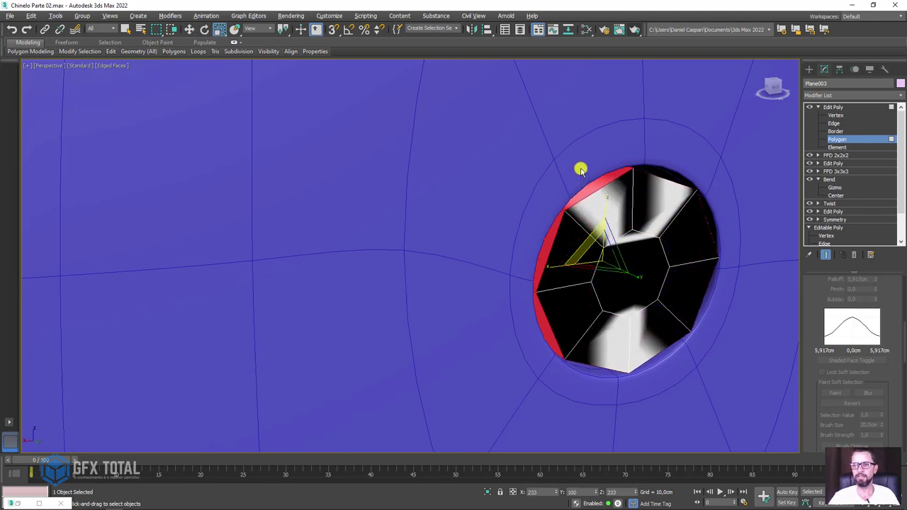
pyautogui.moveTo(537, 289)
pyautogui.keyDown('alt'); pyautogui.mouseDown(button='middle')
pyautogui.moveTo(537, 300)
pyautogui.moveTo(574, 297)
pyautogui.moveTo(562, 291)
pyautogui.mouseUp(button='middle'); pyautogui.keyUp('alt')
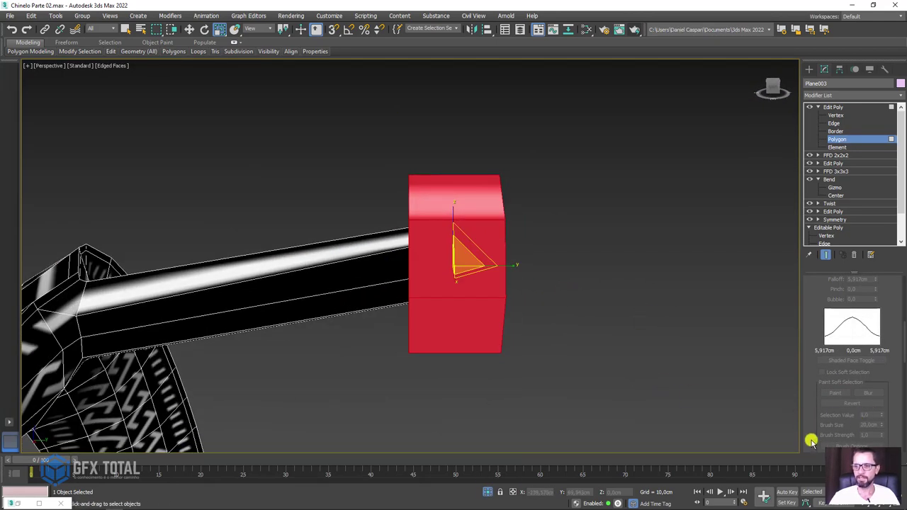
pyautogui.moveTo(811, 441); pyautogui.dragTo(824, 290)
# Step: Inset the end block's faces by 0.101cm
pyautogui.click(883, 344)
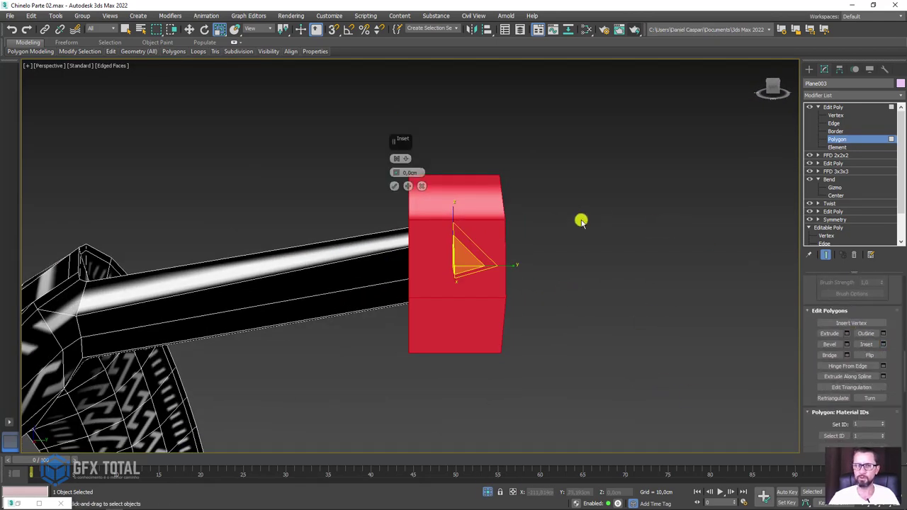
pyautogui.moveTo(400, 173); pyautogui.dragTo(397, 170)
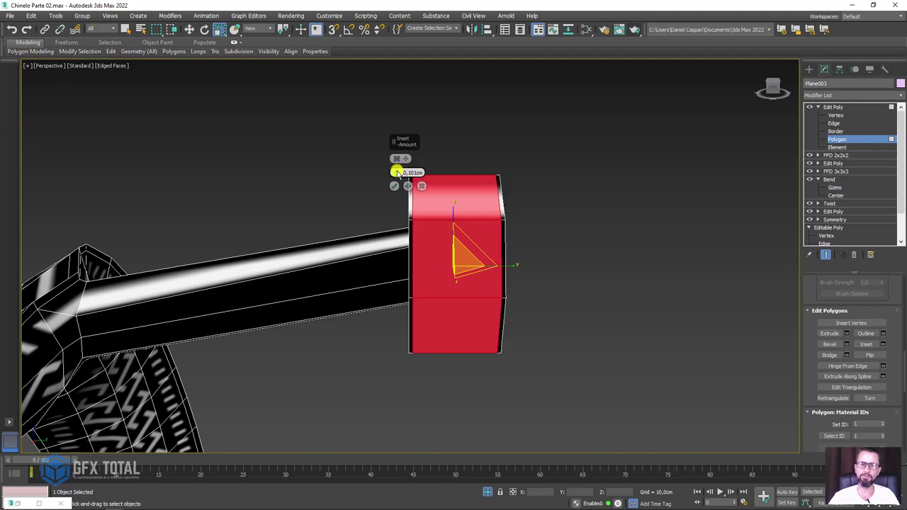
pyautogui.click(394, 186)
pyautogui.keyDown('alt'); pyautogui.moveTo(379, 216); pyautogui.dragTo(516, 216, button='middle'); pyautogui.keyUp('alt')
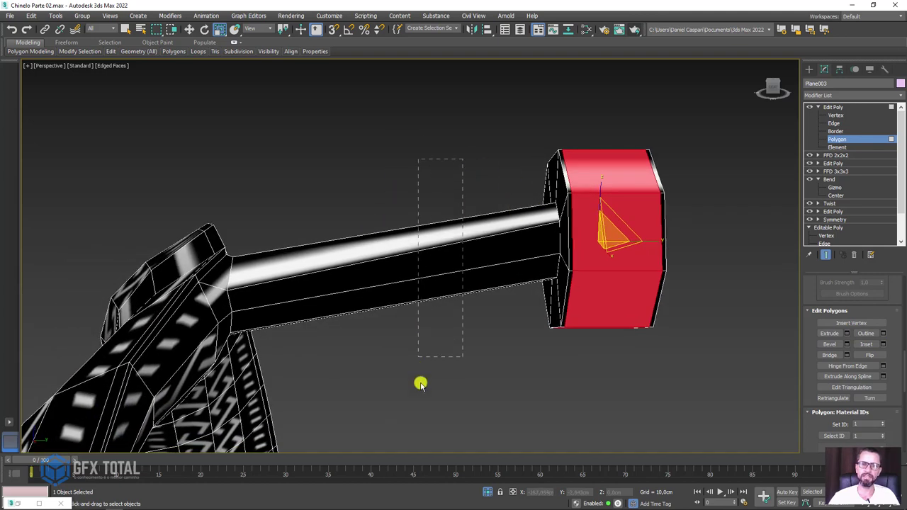
# Step: Box-select the post bar's polygons and apply the same 0.101cm inset
pyautogui.moveTo(420, 384); pyautogui.dragTo(419, 383)
pyautogui.click(882, 344)
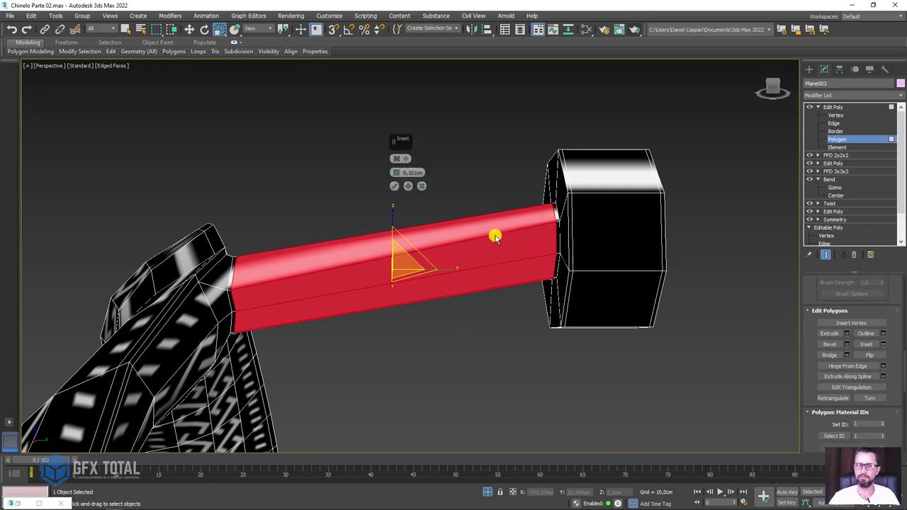
pyautogui.click(394, 185)
pyautogui.moveTo(393, 185)
pyautogui.keyDown('alt'); pyautogui.mouseDown(button='middle')
pyautogui.moveTo(517, 205)
pyautogui.moveTo(472, 206)
pyautogui.moveTo(463, 274)
pyautogui.moveTo(488, 213)
pyautogui.moveTo(647, 111)
pyautogui.mouseUp(button='middle'); pyautogui.keyUp('alt')
pyautogui.keyDown('ctrl'); pyautogui.moveTo(647, 111); pyautogui.dragTo(463, 358); pyautogui.keyUp('ctrl')
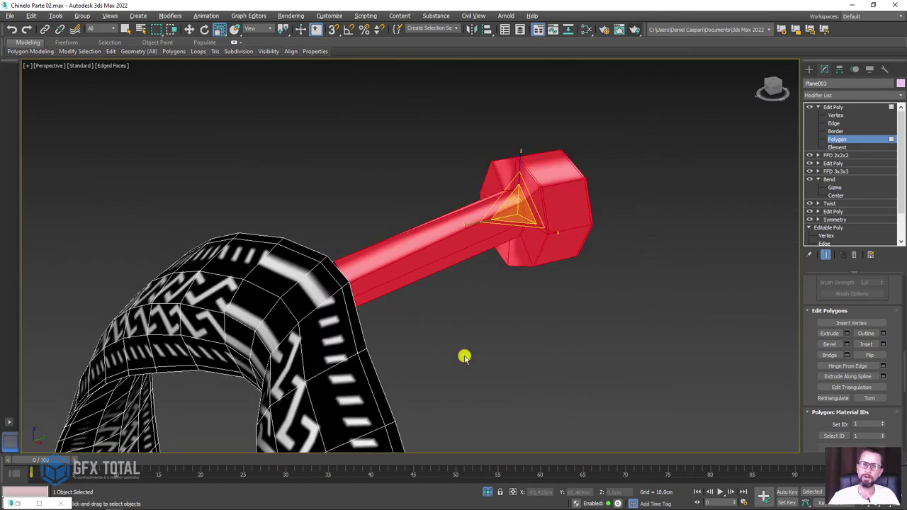
pyautogui.keyDown('alt'); pyautogui.moveTo(499, 274); pyautogui.dragTo(550, 280, button='middle'); pyautogui.keyUp('alt')
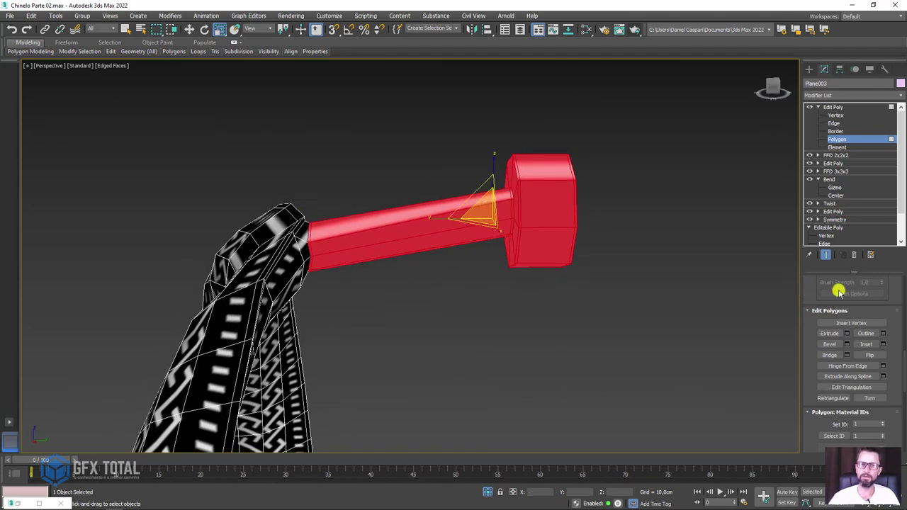
pyautogui.moveTo(786, 301)
pyautogui.keyDown('alt'); pyautogui.mouseDown(button='middle')
pyautogui.moveTo(749, 314)
pyautogui.moveTo(623, 288)
pyautogui.mouseUp(button='middle'); pyautogui.keyUp('alt')
pyautogui.scroll(5, 338, 213)
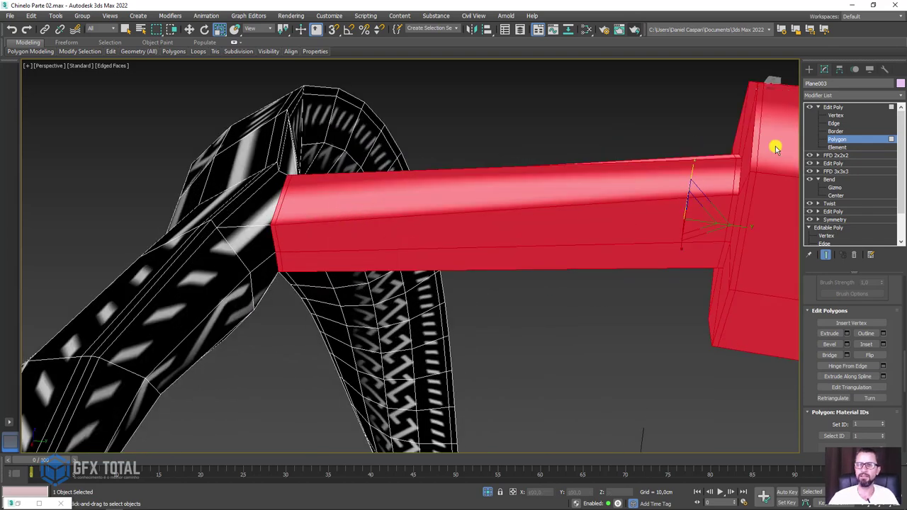
# Step: Add Unwrap UVW above the Edit Poly and scroll to its Channel and Peel rollouts
pyautogui.click(898, 100)
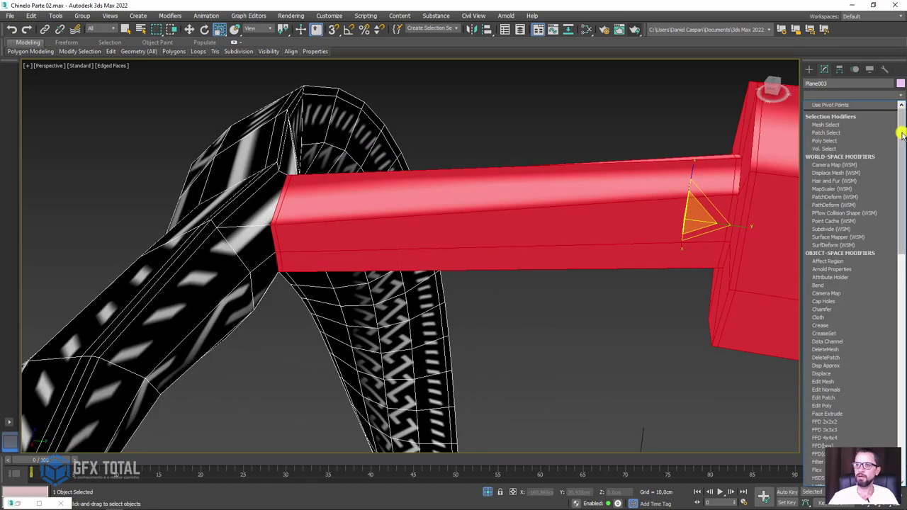
pyautogui.moveTo(897, 127); pyautogui.dragTo(892, 376)
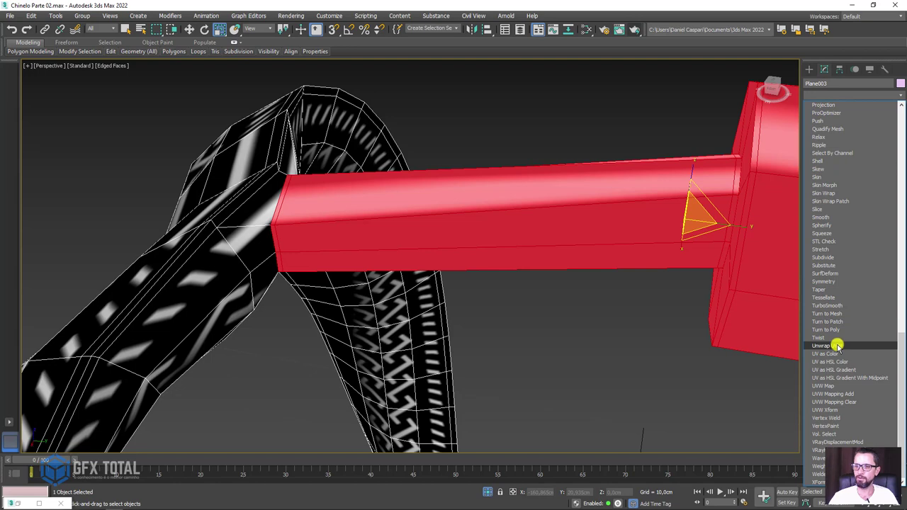
pyautogui.click(837, 345)
pyautogui.scroll(-5, 570, 197)
pyautogui.keyDown('alt'); pyautogui.moveTo(628, 208); pyautogui.dragTo(583, 236, button='middle'); pyautogui.keyUp('alt')
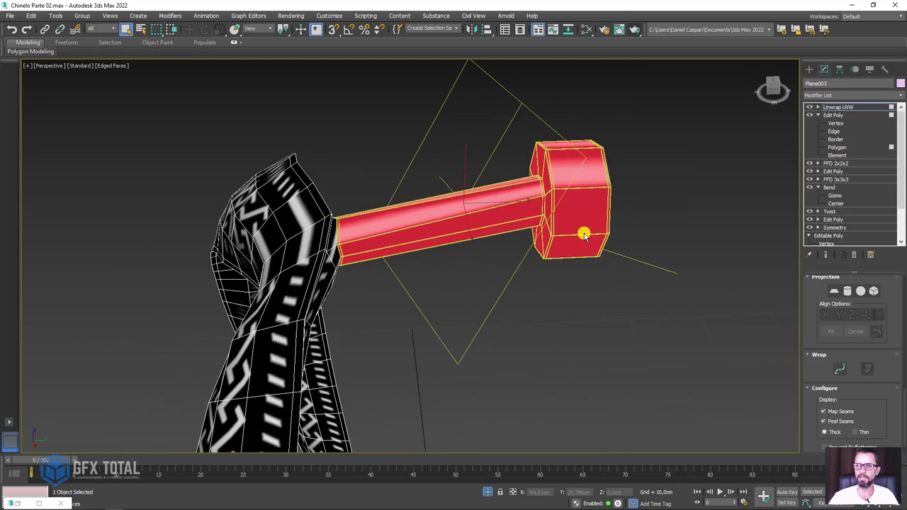
pyautogui.moveTo(826, 318)
pyautogui.mouseDown()
pyautogui.moveTo(810, 323)
pyautogui.moveTo(823, 507)
pyautogui.mouseUp()
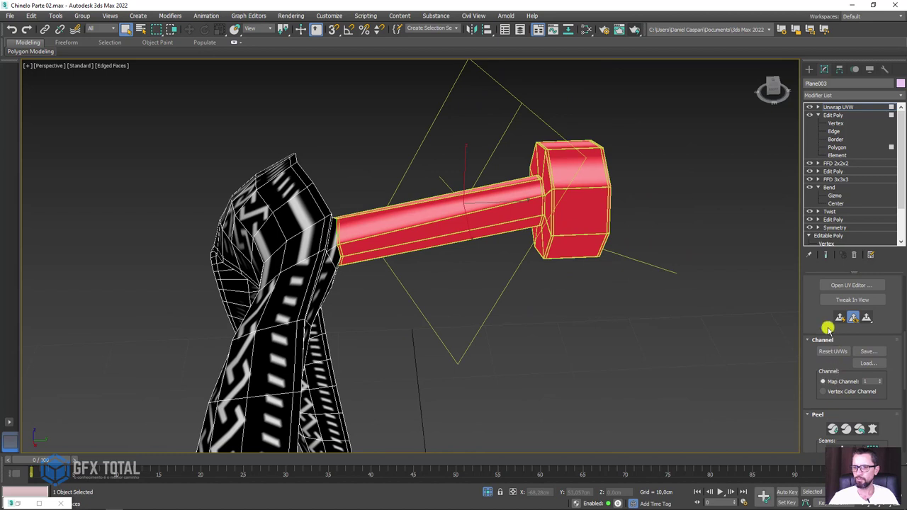
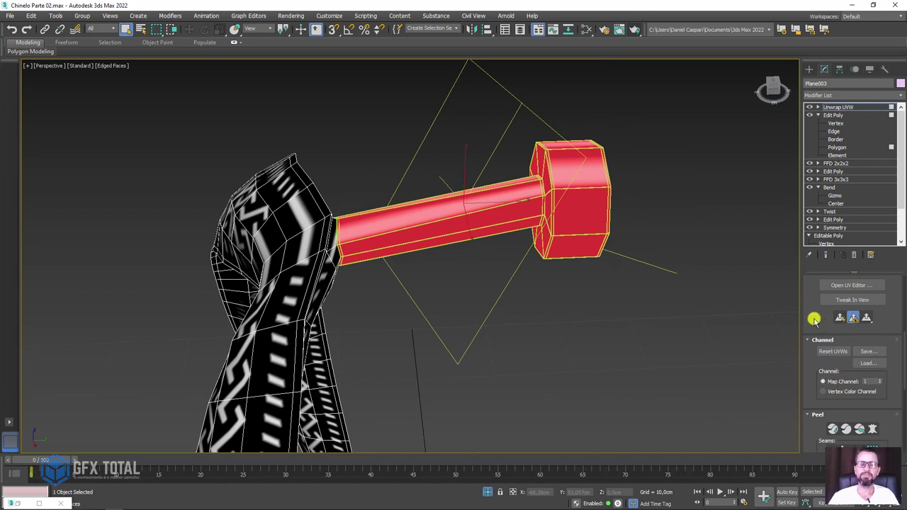
# Step: Open the plug piece's UV editor showing Map #2 (Padrão 03.psd) behind the UVs
pyautogui.click(840, 287)
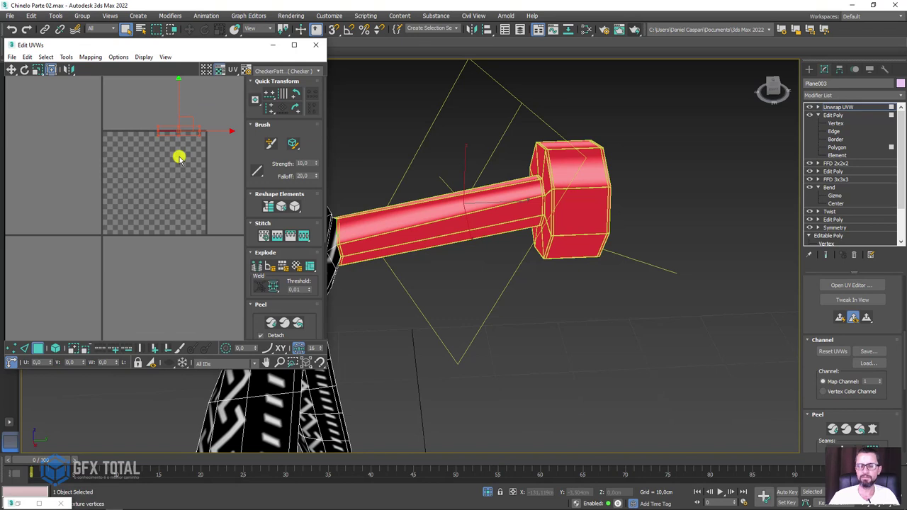
pyautogui.click(289, 72)
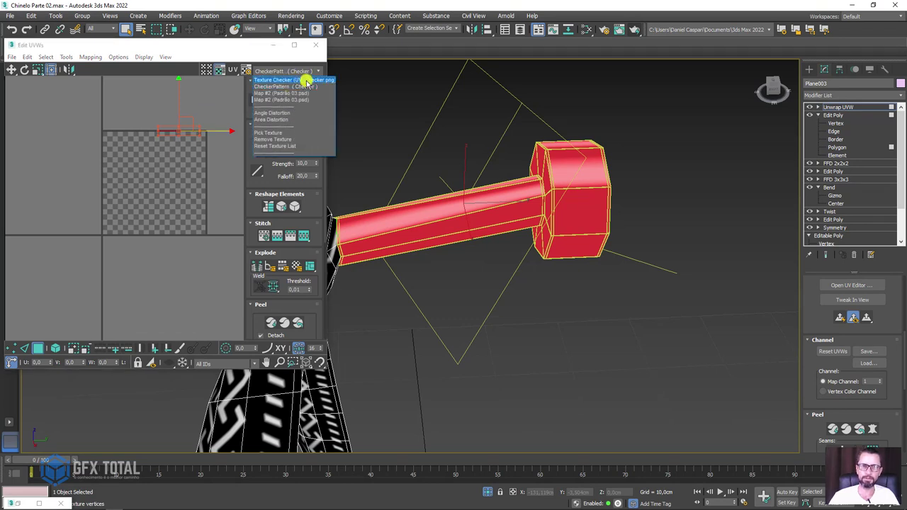
pyautogui.click(301, 93)
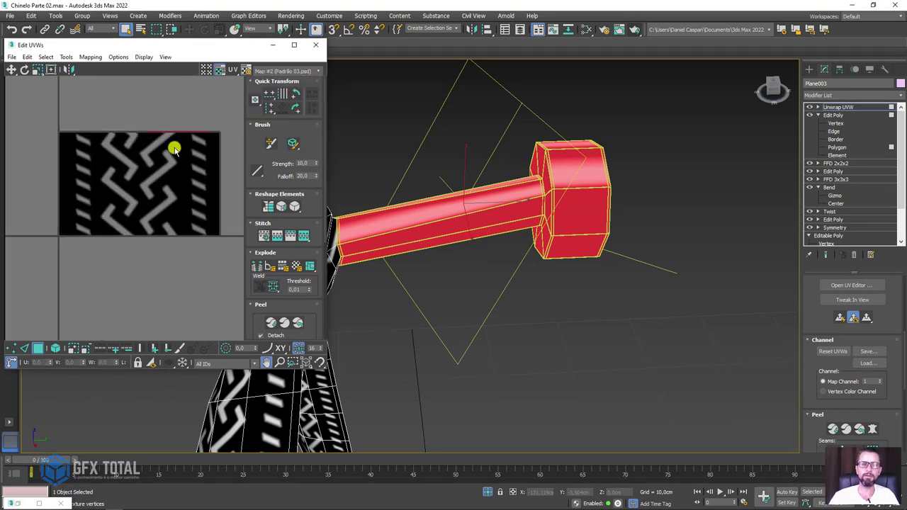
pyautogui.scroll(2, 175, 146)
pyautogui.scroll(3, 146, 133)
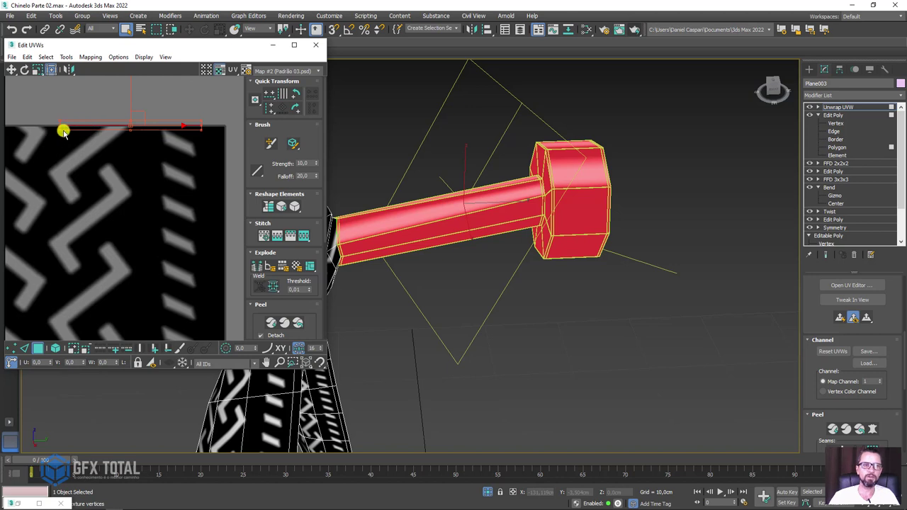
# Step: Shrink the UV strip into a small block over the pattern's black area
pyautogui.moveTo(60, 131)
pyautogui.mouseDown()
pyautogui.moveTo(135, 146)
pyautogui.moveTo(174, 141)
pyautogui.moveTo(240, 172)
pyautogui.mouseUp()
pyautogui.scroll(2, 199, 138)
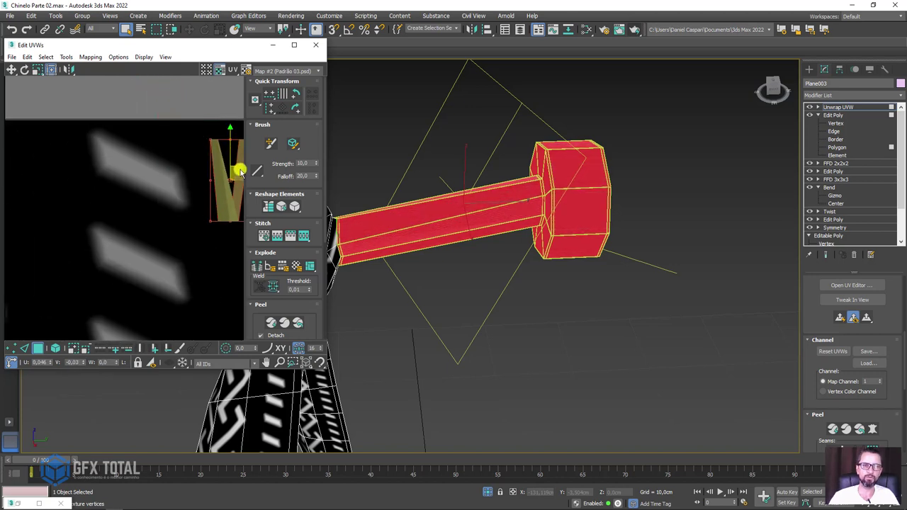
pyautogui.moveTo(184, 181); pyautogui.dragTo(137, 146, button='middle')
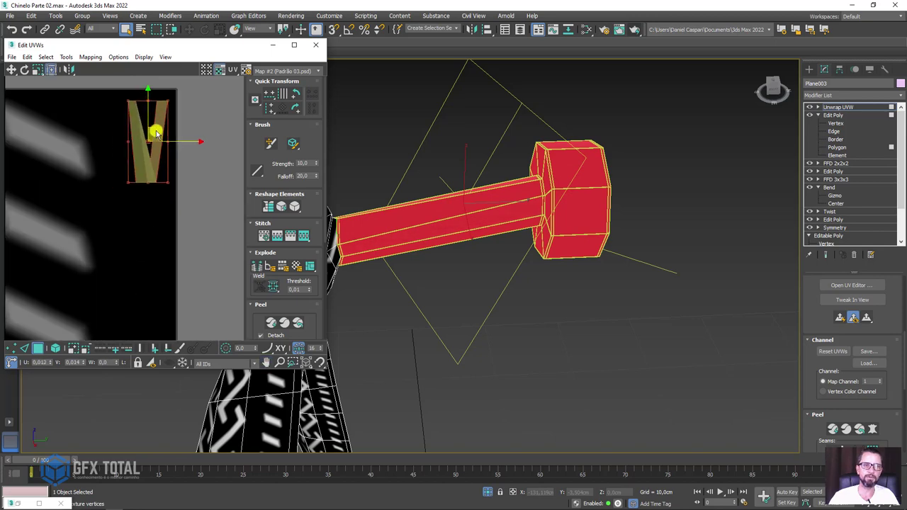
pyautogui.scroll(-3, 497, 207)
pyautogui.scroll(2, 497, 208)
pyautogui.scroll(3, 592, 214)
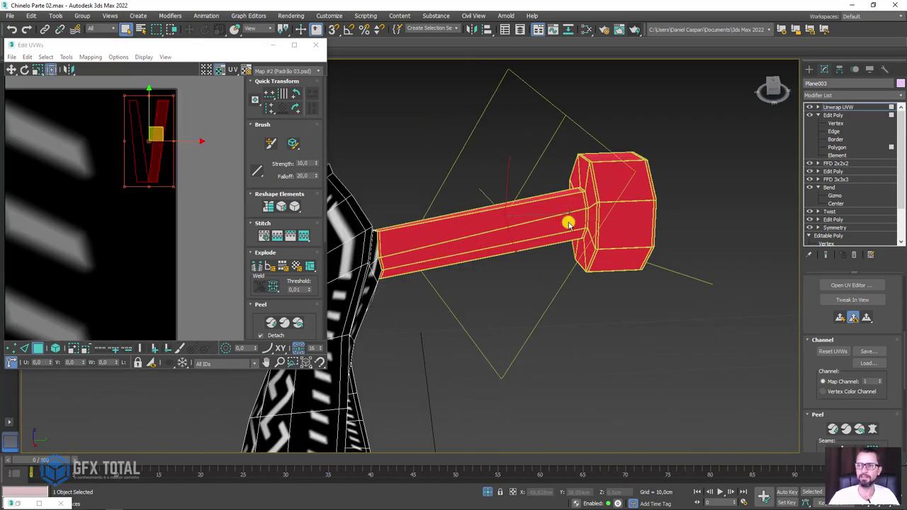
pyautogui.rightClick(594, 177)
pyautogui.moveTo(618, 276)
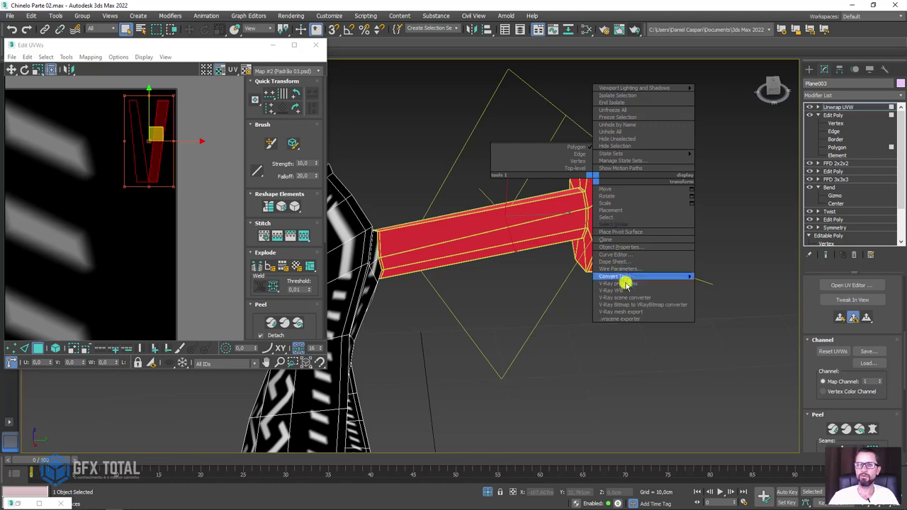
# Step: Convert the strap Plane003 to an Editable Poly
pyautogui.click(711, 282)
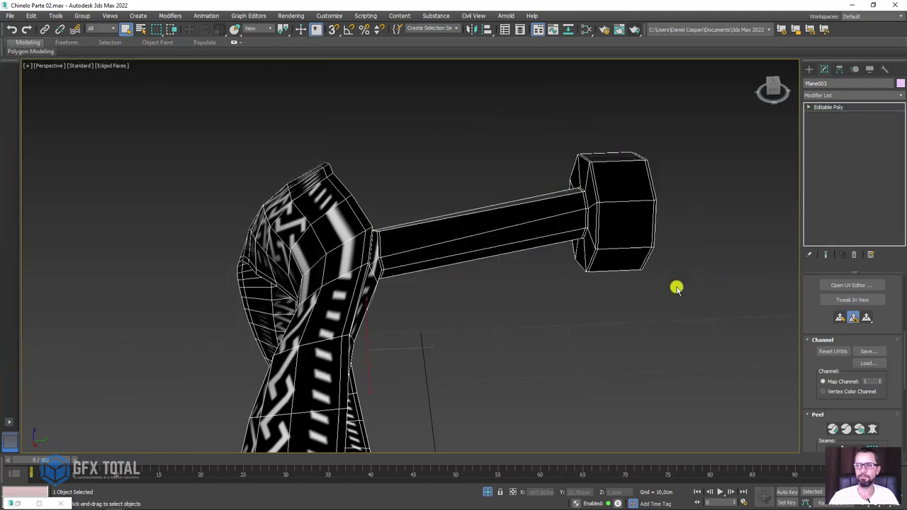
pyautogui.scroll(-3, 654, 346)
pyautogui.click(588, 265)
pyautogui.moveTo(588, 265)
pyautogui.keyDown('alt'); pyautogui.mouseDown(button='middle')
pyautogui.moveTo(560, 334)
pyautogui.moveTo(597, 273)
pyautogui.mouseUp(button='middle'); pyautogui.keyUp('alt')
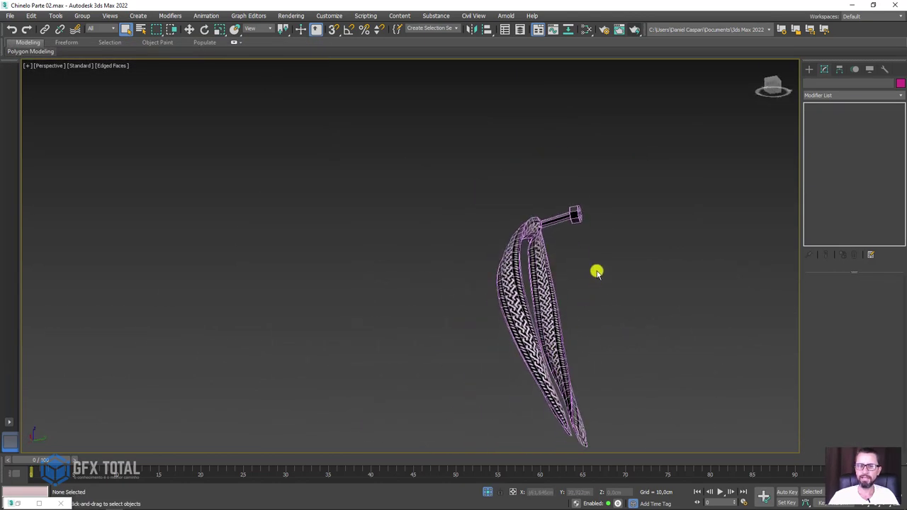
pyautogui.click(569, 406)
pyautogui.moveTo(571, 421)
pyautogui.keyDown('alt'); pyautogui.mouseDown(button='middle')
pyautogui.moveTo(577, 383)
pyautogui.moveTo(527, 282)
pyautogui.moveTo(517, 310)
pyautogui.moveTo(503, 263)
pyautogui.mouseUp(button='middle'); pyautogui.keyUp('alt')
pyautogui.scroll(4, 503, 262)
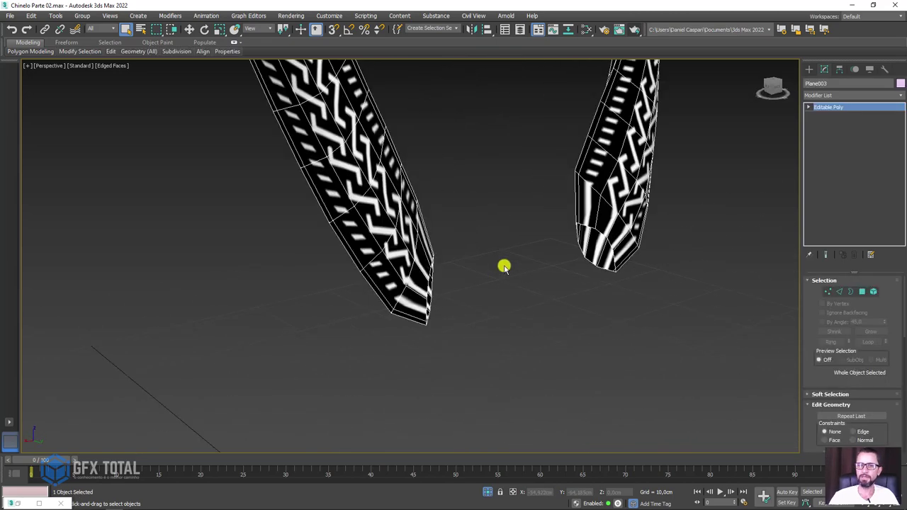
pyautogui.scroll(-4, 503, 263)
pyautogui.moveTo(526, 205)
pyautogui.keyDown('alt'); pyautogui.mouseDown(button='middle')
pyautogui.moveTo(553, 285)
pyautogui.moveTo(567, 283)
pyautogui.mouseUp(button='middle'); pyautogui.keyUp('alt')
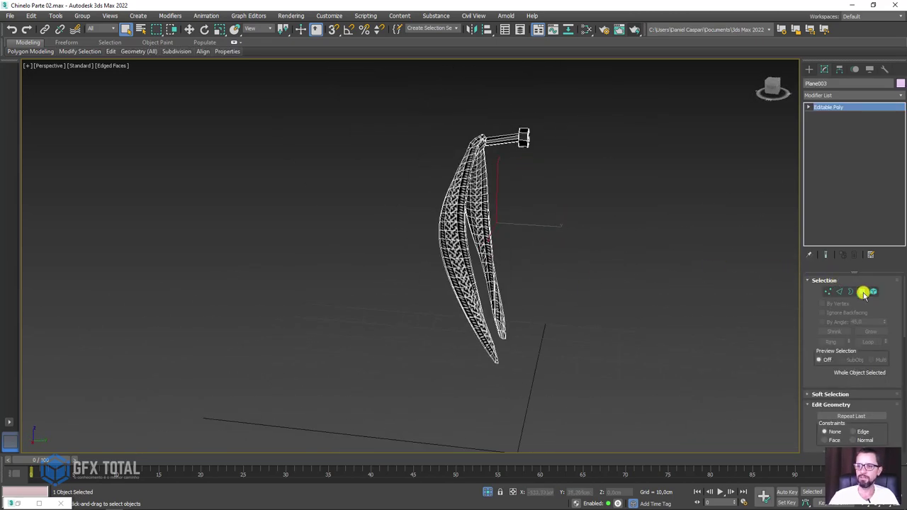
# Step: Select all polygons of the plug piece at Polygon level
pyautogui.click(862, 292)
pyautogui.scroll(4, 539, 154)
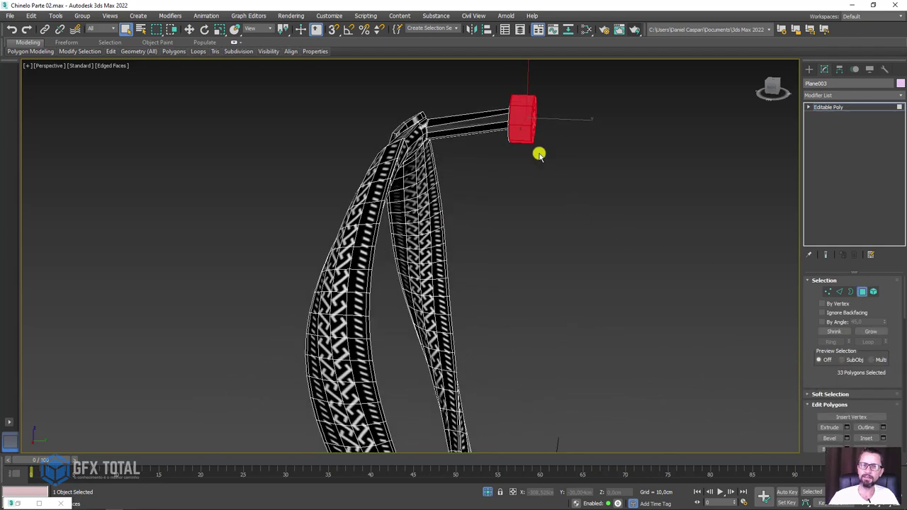
pyautogui.keyDown('ctrl'); pyautogui.click(496, 117); pyautogui.keyUp('ctrl')
pyautogui.scroll(-3, 532, 180)
pyautogui.scroll(-3, 528, 176)
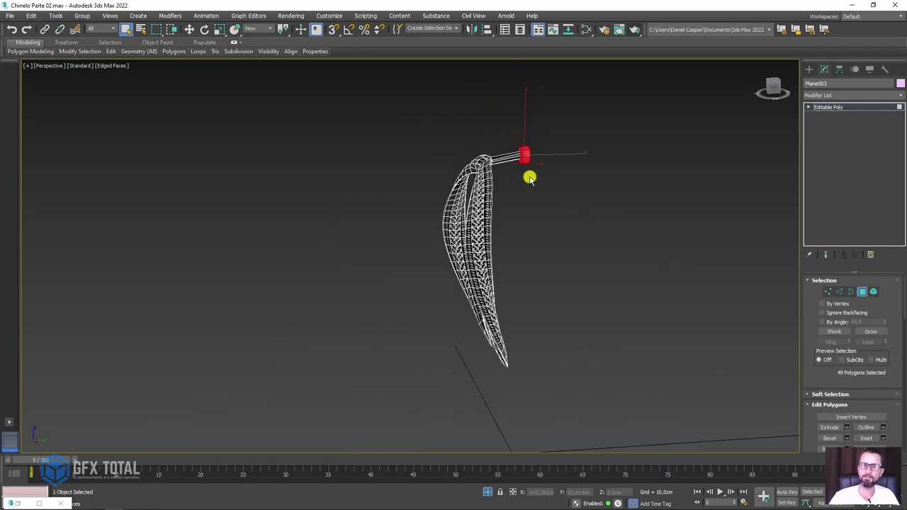
# Step: Clone the plug down to the strap's lower end as a new element (Clone To Element)
pyautogui.press('w')
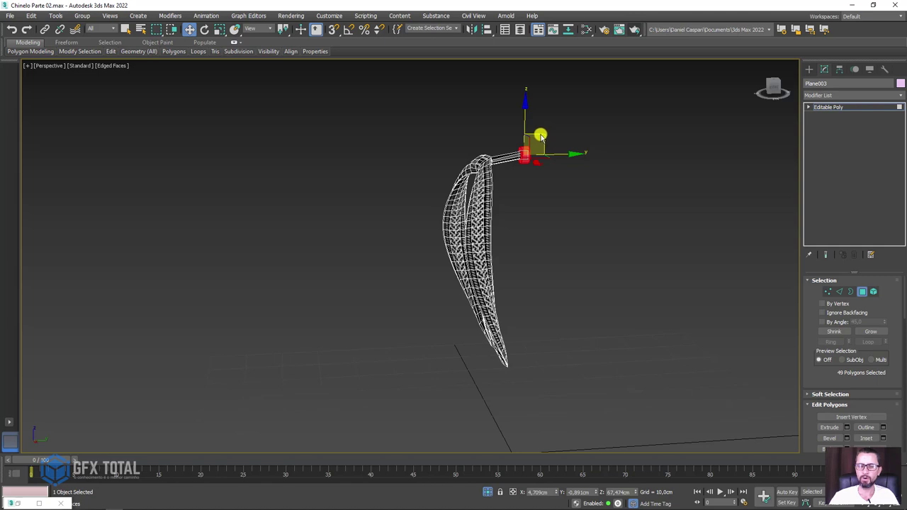
pyautogui.moveTo(545, 146); pyautogui.dragTo(531, 337)
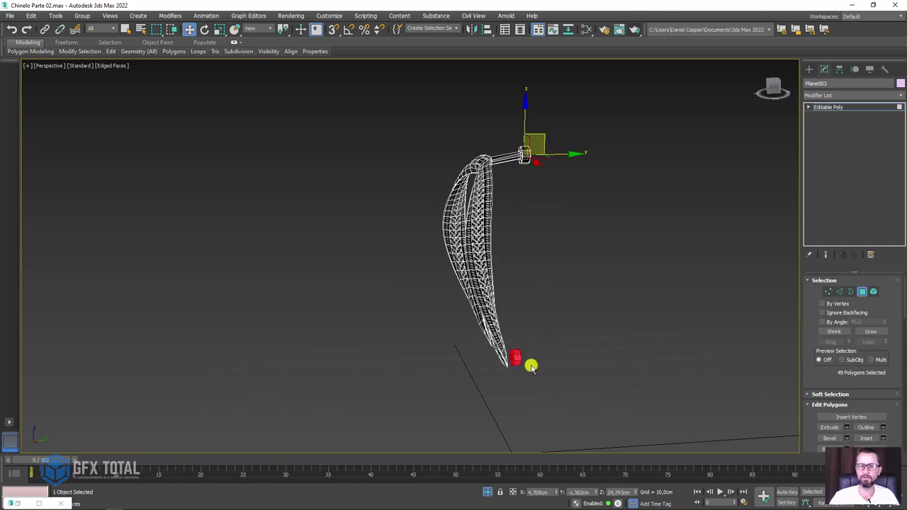
pyautogui.click(449, 262)
pyautogui.click(484, 262)
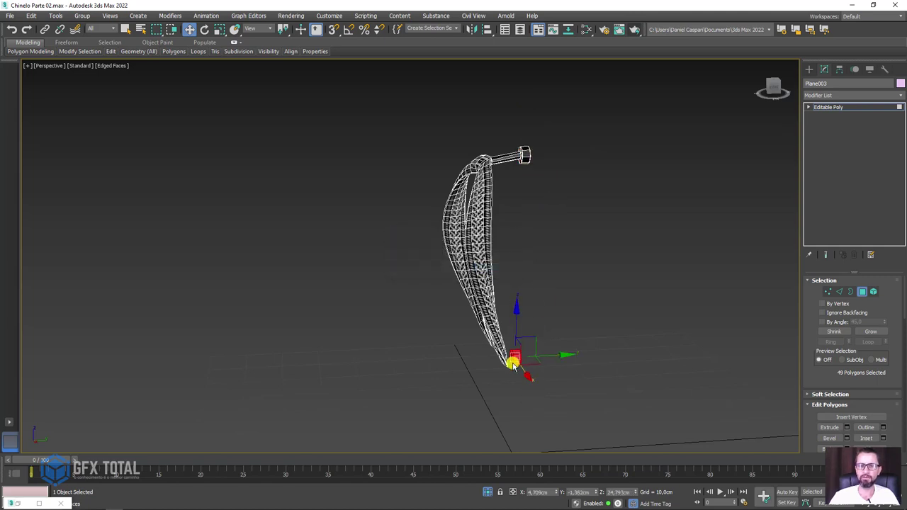
pyautogui.scroll(5, 513, 364)
pyautogui.scroll(5, 514, 358)
# Step: Scale the cloned plug slightly wider
pyautogui.press('e')
pyautogui.press('r')
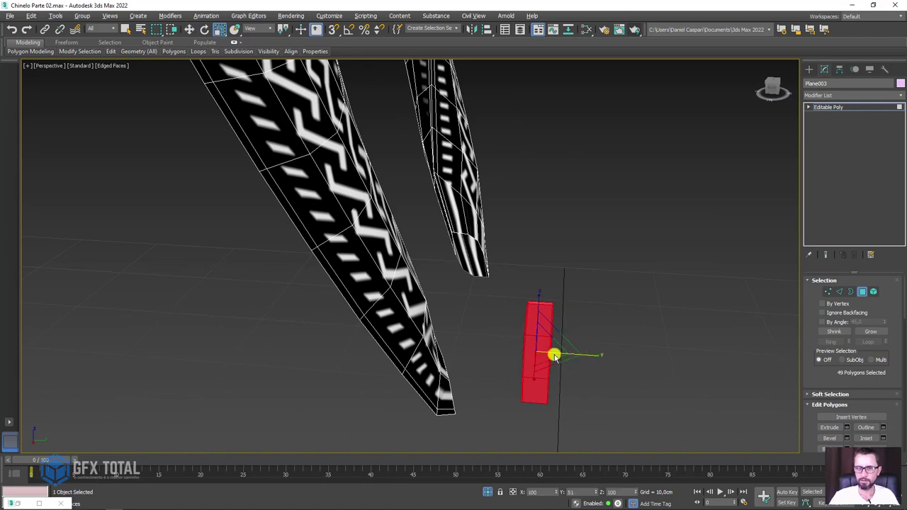
pyautogui.moveTo(554, 357); pyautogui.dragTo(593, 359)
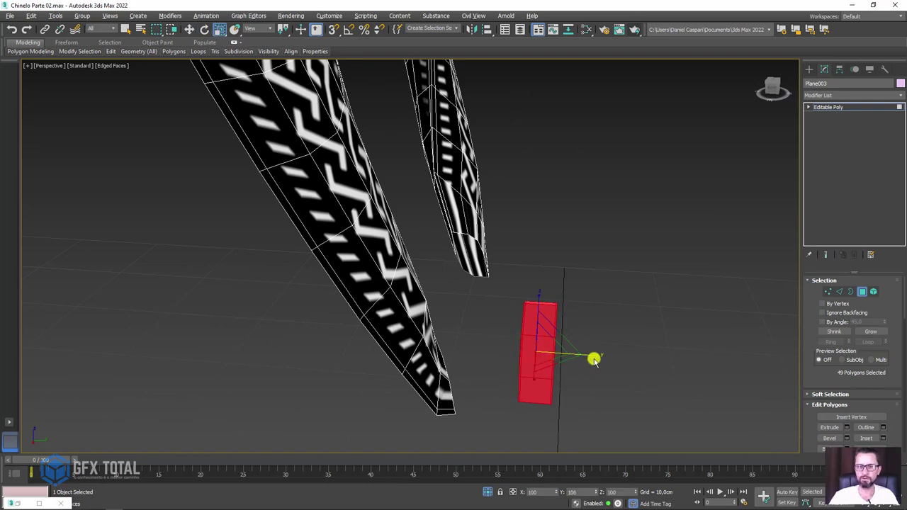
pyautogui.scroll(-5, 561, 320)
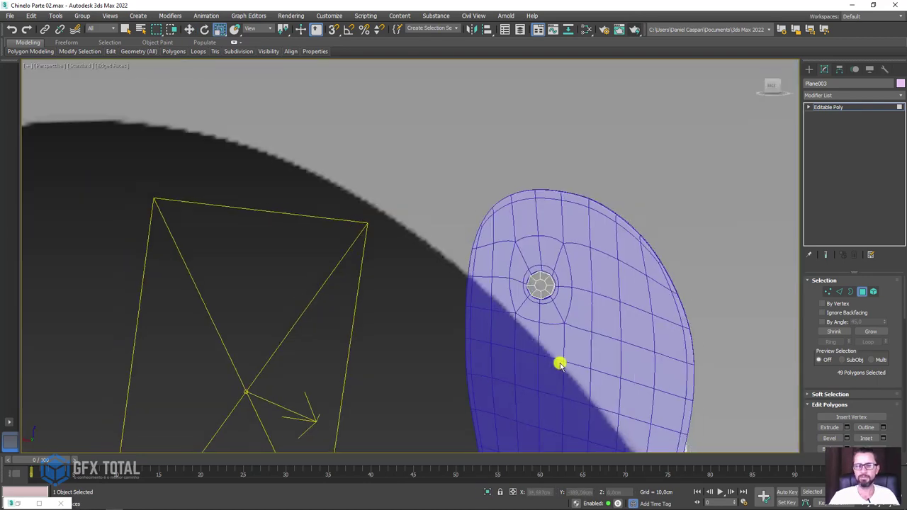
pyautogui.scroll(-10, 526, 135)
pyautogui.scroll(10, 454, 309)
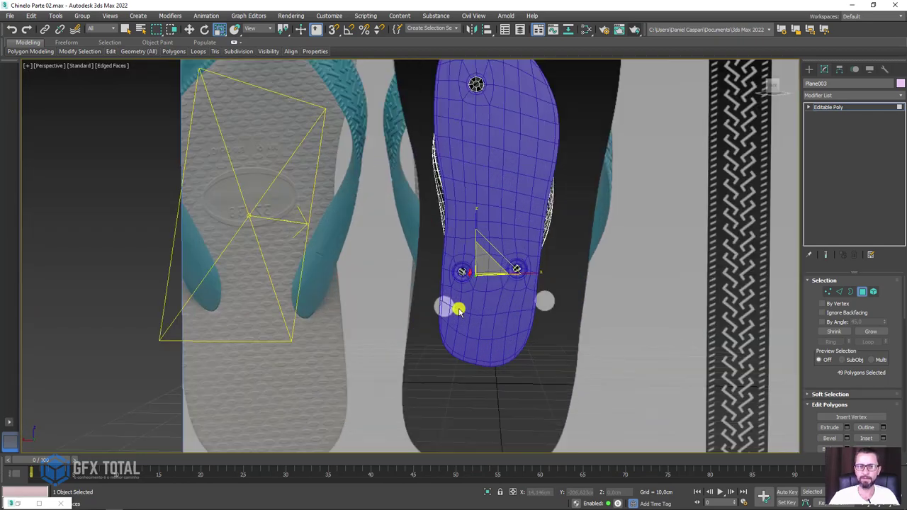
# Step: Move the plug cap over the blue sole's hole and adjust its size
pyautogui.moveTo(459, 308)
pyautogui.keyDown('alt'); pyautogui.mouseDown(button='middle')
pyautogui.moveTo(593, 322)
pyautogui.moveTo(467, 284)
pyautogui.moveTo(420, 290)
pyautogui.moveTo(471, 275)
pyautogui.mouseUp(button='middle'); pyautogui.keyUp('alt')
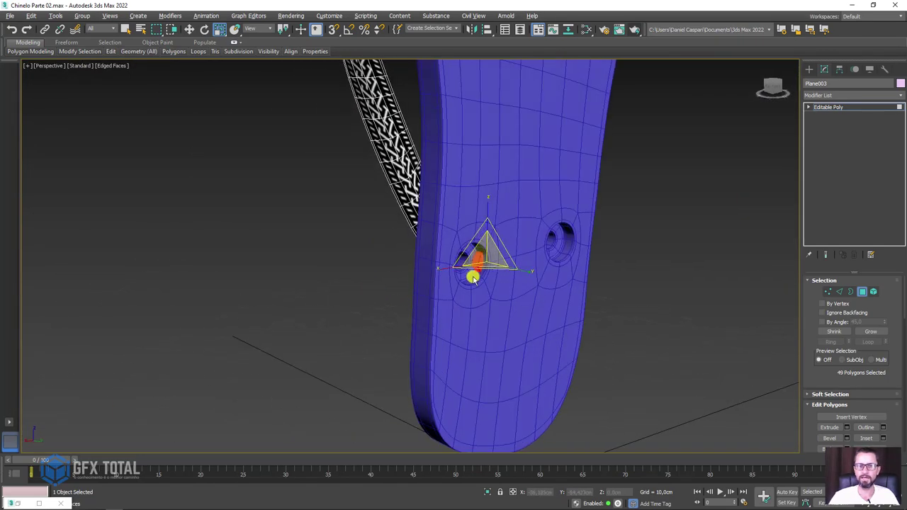
pyautogui.scroll(3, 472, 275)
pyautogui.scroll(4, 472, 283)
pyautogui.press('w')
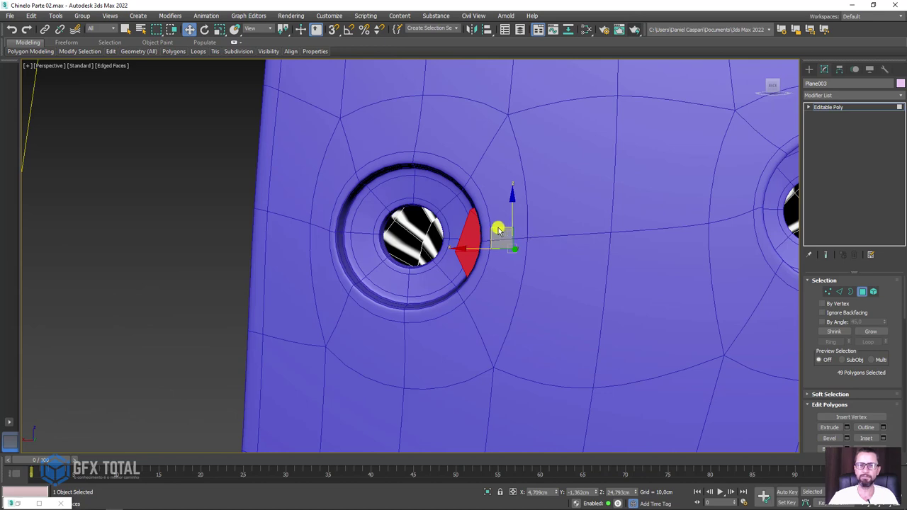
pyautogui.moveTo(498, 227)
pyautogui.mouseDown()
pyautogui.moveTo(398, 217)
pyautogui.moveTo(435, 209)
pyautogui.moveTo(395, 222)
pyautogui.mouseUp()
pyautogui.press('r')
pyautogui.press('w')
# Step: Clone a copy of the cap into the sole's right hole as an element
pyautogui.scroll(-5, 395, 222)
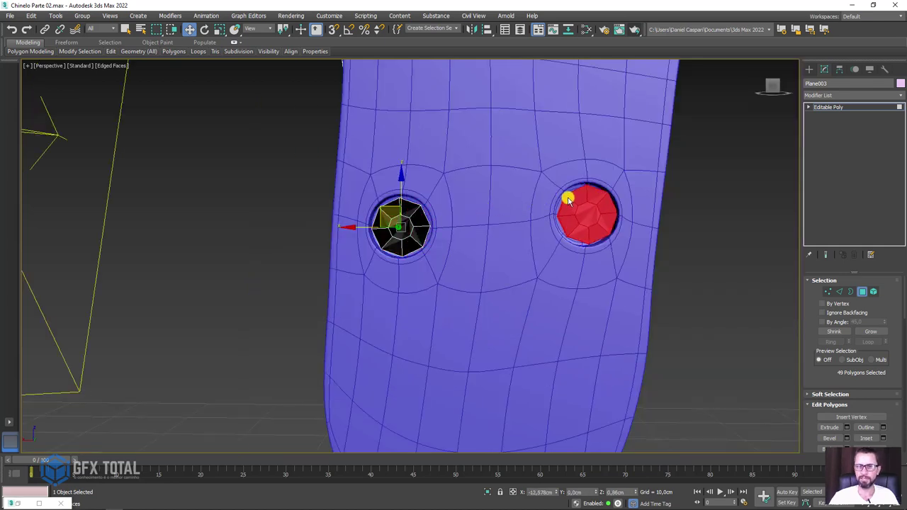
pyautogui.keyDown('shift'); pyautogui.moveTo(538, 204); pyautogui.dragTo(565, 196); pyautogui.keyUp('shift')
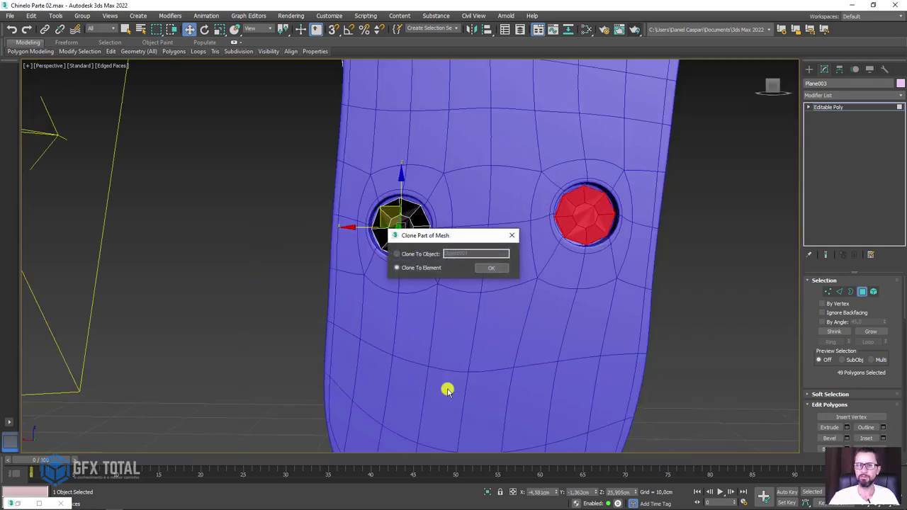
pyautogui.click(488, 266)
pyautogui.keyDown('alt'); pyautogui.moveTo(487, 266); pyautogui.dragTo(469, 277, button='middle'); pyautogui.keyUp('alt')
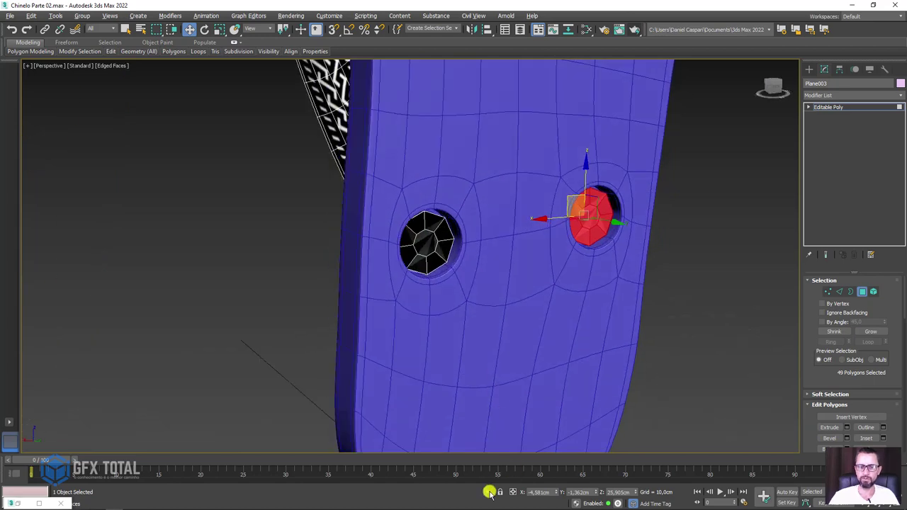
pyautogui.press('z')
pyautogui.keyDown('alt'); pyautogui.moveTo(500, 332); pyautogui.dragTo(637, 326, button='middle'); pyautogui.keyUp('alt')
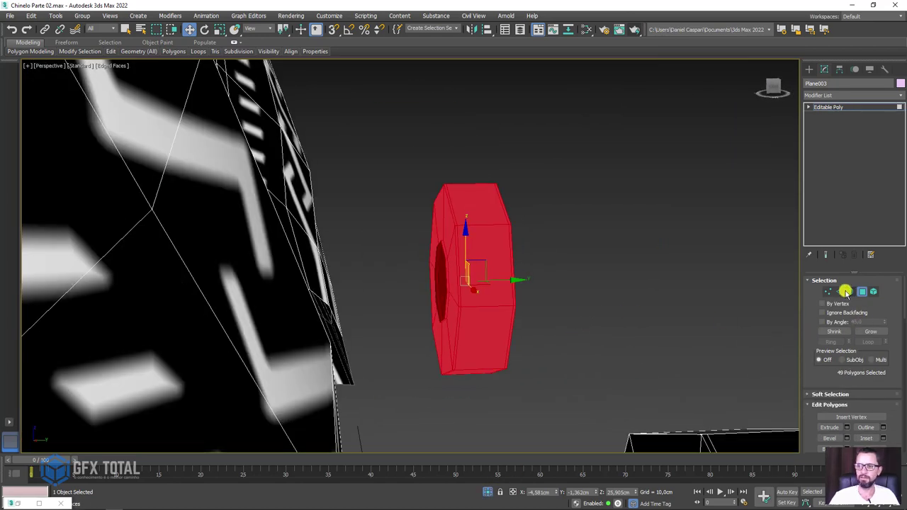
pyautogui.click(848, 292)
pyautogui.keyDown('alt'); pyautogui.moveTo(565, 229); pyautogui.dragTo(606, 236, button='middle'); pyautogui.keyUp('alt')
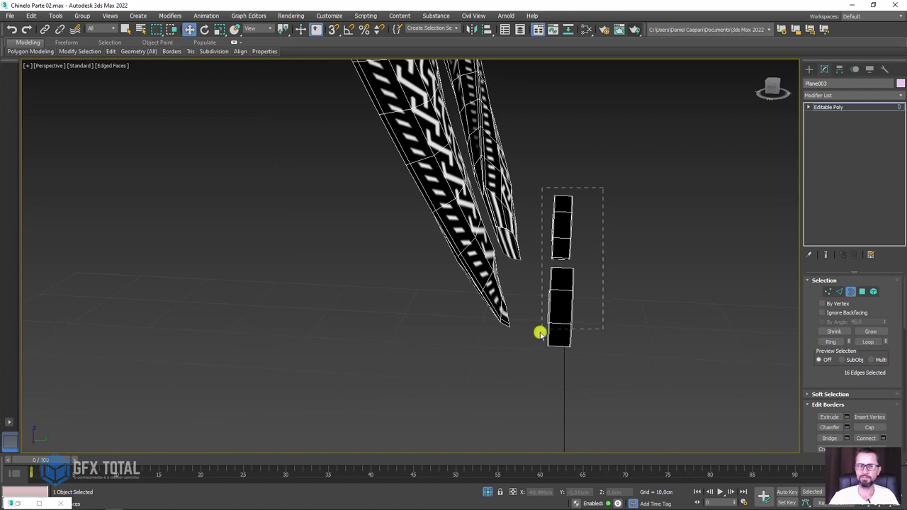
# Step: Extrude the cap borders out toward the strap ends
pyautogui.moveTo(540, 333); pyautogui.dragTo(542, 328)
pyautogui.keyDown('alt'); pyautogui.moveTo(541, 323); pyautogui.dragTo(620, 309, button='middle'); pyautogui.keyUp('alt')
pyautogui.moveTo(620, 309)
pyautogui.keyDown('shift'); pyautogui.mouseDown()
pyautogui.moveTo(585, 309)
pyautogui.moveTo(576, 324)
pyautogui.mouseUp(); pyautogui.keyUp('shift')
pyautogui.moveTo(577, 323)
pyautogui.keyDown('alt'); pyautogui.mouseDown(button='middle')
pyautogui.moveTo(344, 361)
pyautogui.moveTo(356, 240)
pyautogui.moveTo(435, 249)
pyautogui.moveTo(407, 234)
pyautogui.moveTo(405, 259)
pyautogui.moveTo(469, 239)
pyautogui.mouseUp(button='middle'); pyautogui.keyUp('alt')
pyautogui.keyDown('alt'); pyautogui.moveTo(661, 308); pyautogui.dragTo(644, 364, button='middle'); pyautogui.keyUp('alt')
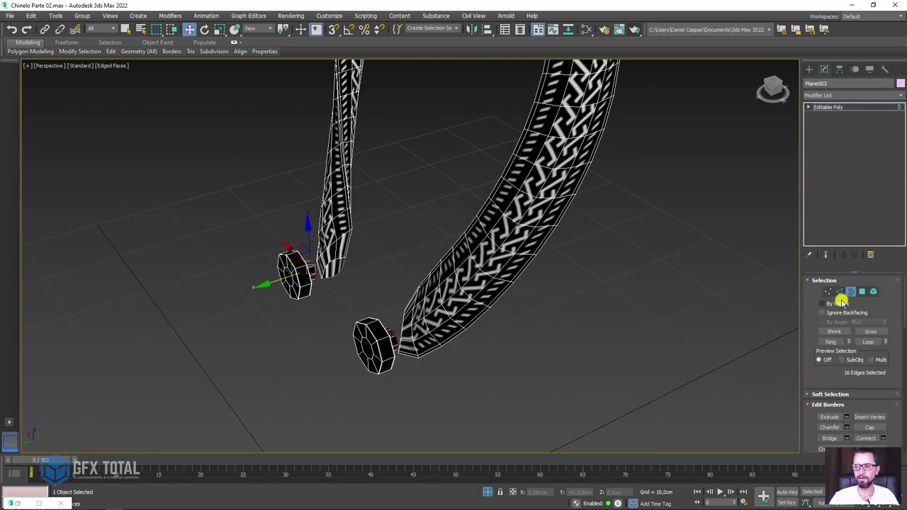
pyautogui.keyDown('ctrl'); pyautogui.click(411, 333); pyautogui.keyUp('ctrl')
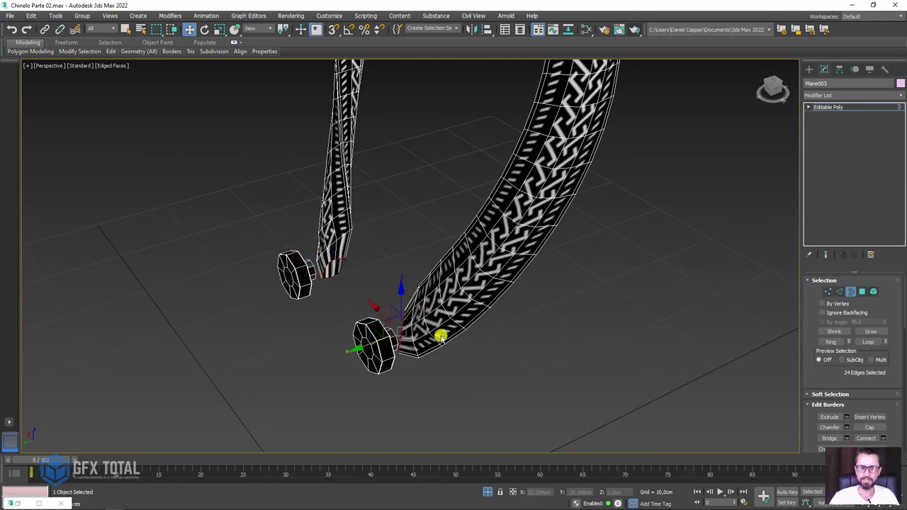
pyautogui.keyDown('alt'); pyautogui.moveTo(441, 334); pyautogui.dragTo(330, 294, button='middle'); pyautogui.keyUp('alt')
pyautogui.keyDown('alt'); pyautogui.moveTo(430, 343); pyautogui.dragTo(596, 281, button='middle'); pyautogui.keyUp('alt')
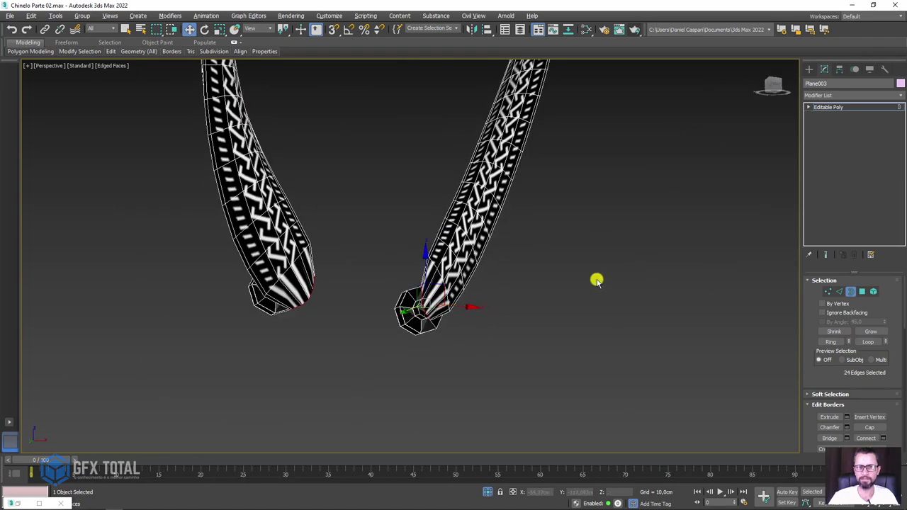
# Step: Select both end caps as elements and detach them as Object001
pyautogui.click(868, 292)
pyautogui.click(416, 312)
pyautogui.keyDown('ctrl'); pyautogui.click(260, 307); pyautogui.keyUp('ctrl')
pyautogui.keyDown('alt'); pyautogui.moveTo(260, 307); pyautogui.dragTo(368, 347, button='middle'); pyautogui.keyUp('alt')
pyautogui.scroll(-5, 809, 364)
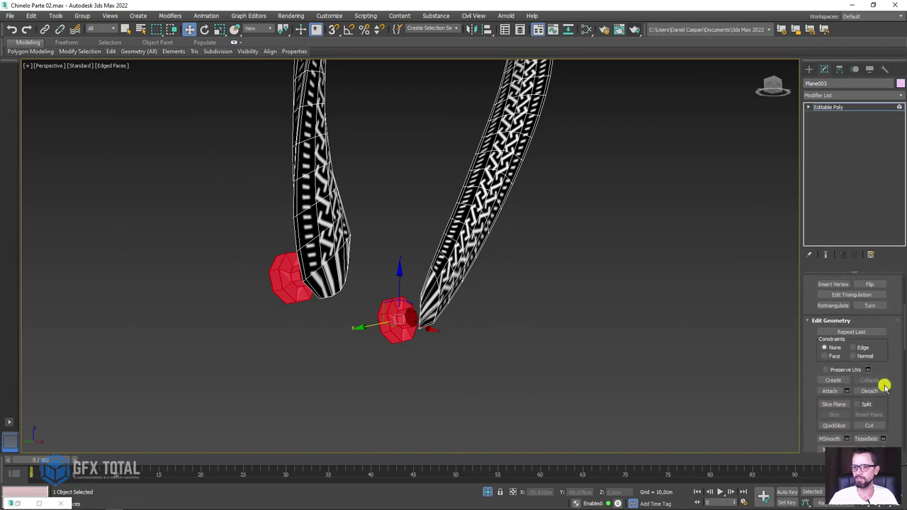
pyautogui.click(873, 392)
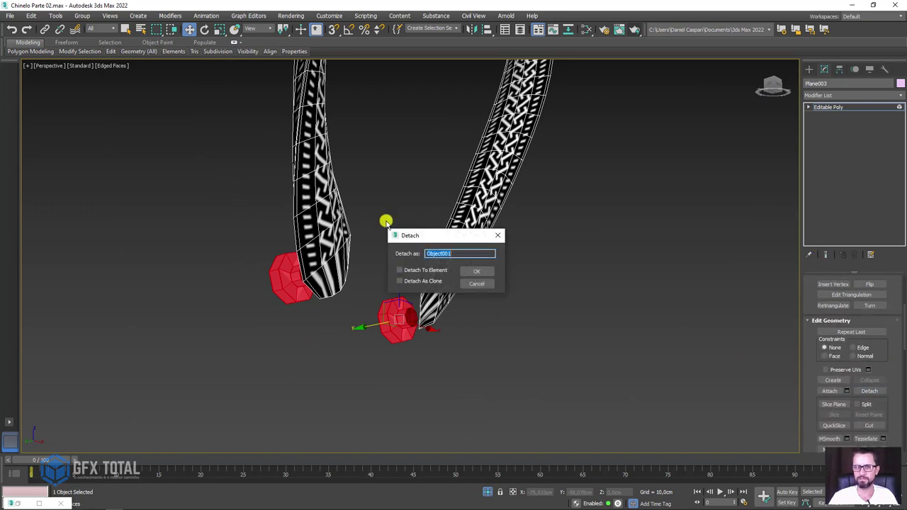
pyautogui.click(489, 274)
# Step: Return to the Editable Poly top level and switch to Border sub-object mode
pyautogui.click(827, 108)
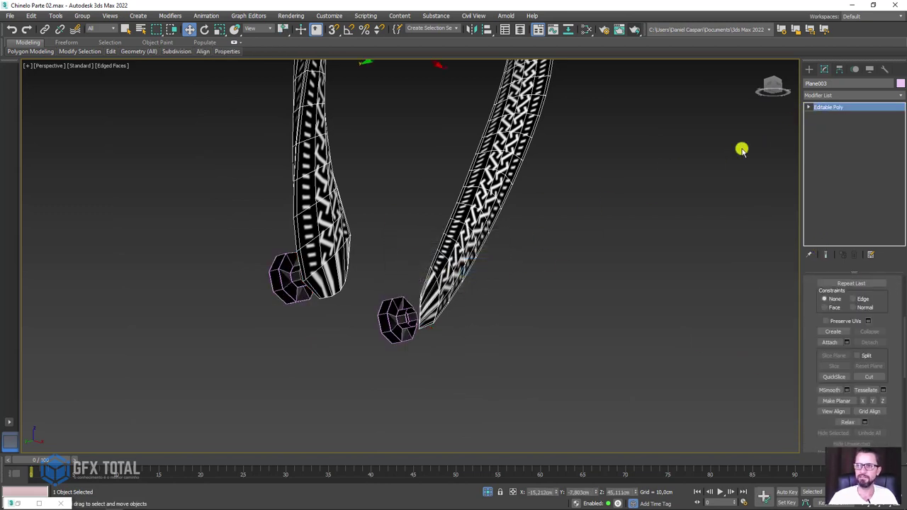
pyautogui.press('3')
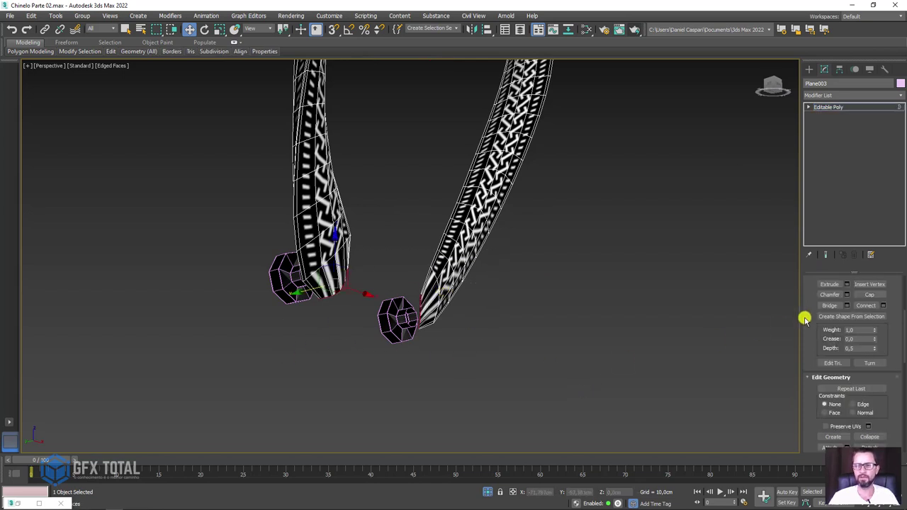
pyautogui.scroll(-3, 820, 343)
pyautogui.scroll(-3, 827, 354)
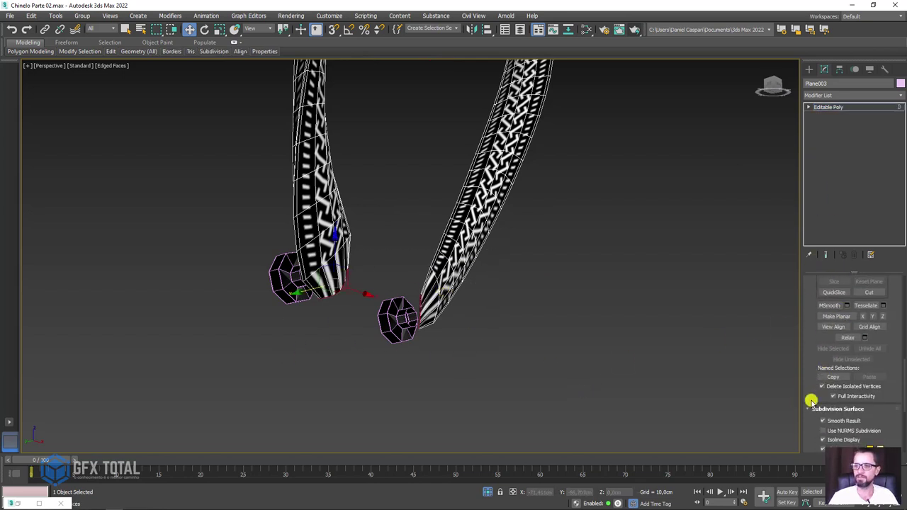
pyautogui.scroll(5, 811, 325)
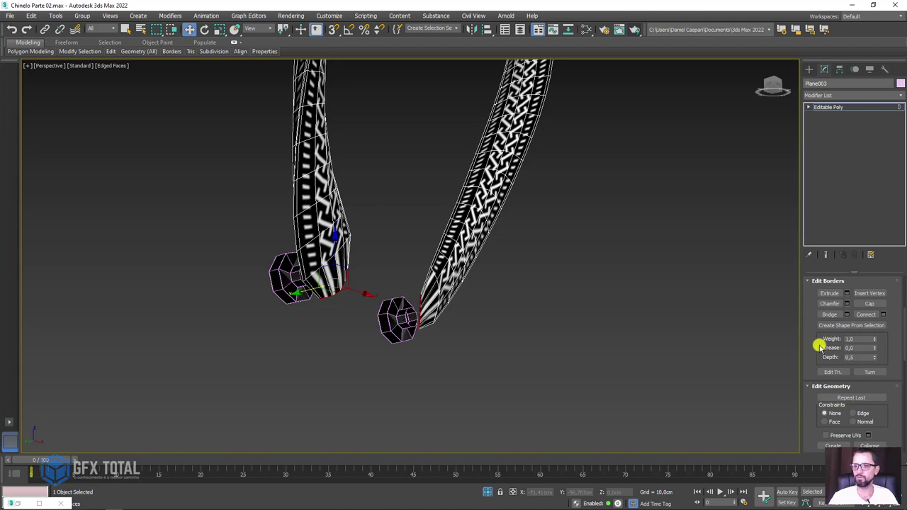
pyautogui.scroll(2, 818, 345)
pyautogui.scroll(2, 812, 353)
# Step: Turn on Soft Selection and select the right tube's end border
pyautogui.click(813, 375)
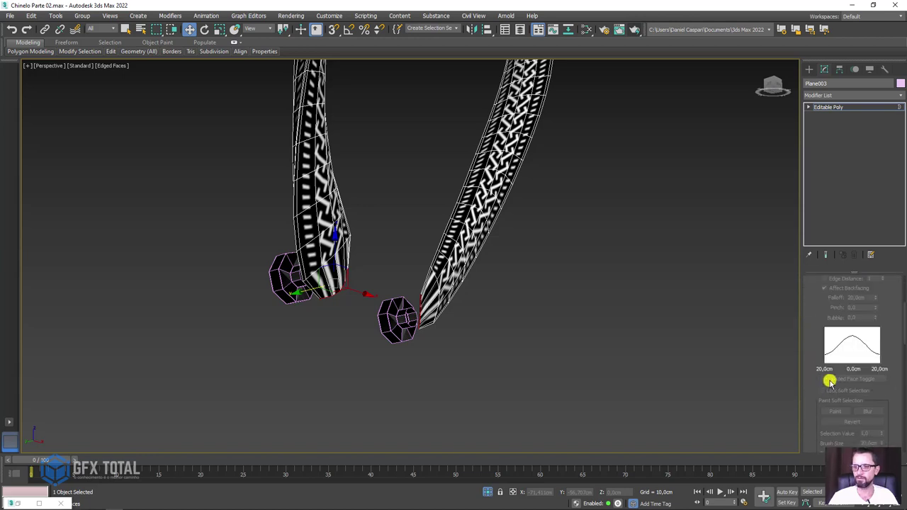
pyautogui.scroll(2, 820, 365)
pyautogui.scroll(2, 824, 347)
pyautogui.click(824, 341)
pyautogui.moveTo(509, 303)
pyautogui.keyDown('alt'); pyautogui.mouseDown(button='middle')
pyautogui.moveTo(482, 308)
pyautogui.moveTo(329, 264)
pyautogui.moveTo(318, 236)
pyautogui.moveTo(415, 301)
pyautogui.mouseUp(button='middle'); pyautogui.keyUp('alt')
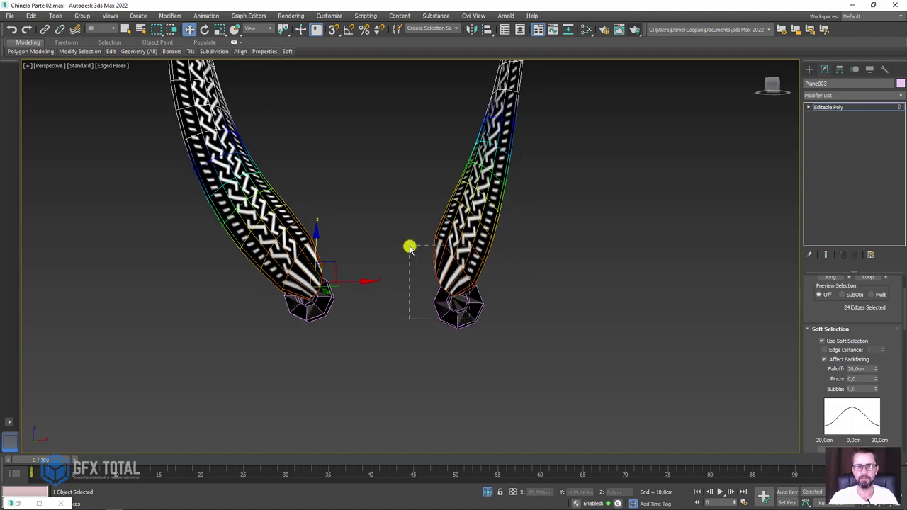
pyautogui.moveTo(410, 247); pyautogui.dragTo(409, 247)
# Step: In Front view, widen the soft selection falloff to 27,6cm
pyautogui.press('t')
pyautogui.scroll(-5, 471, 305)
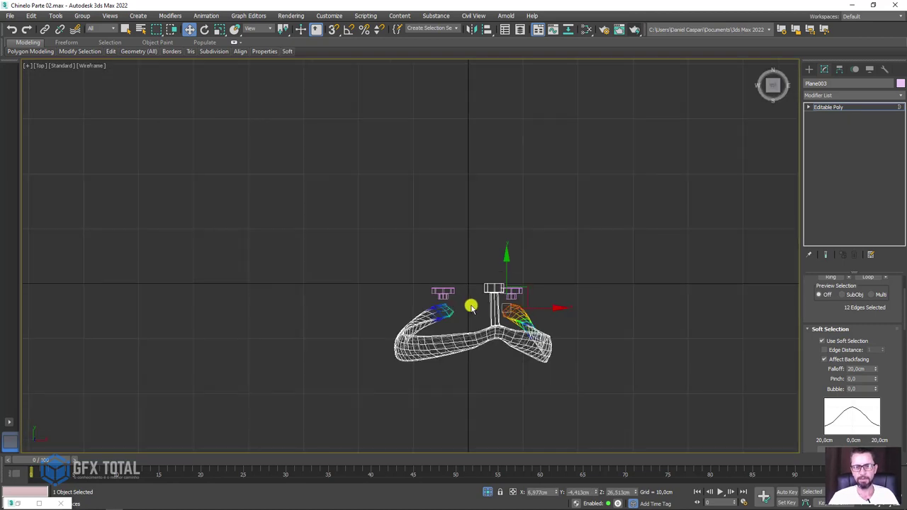
pyautogui.scroll(4, 480, 306)
pyautogui.press('f')
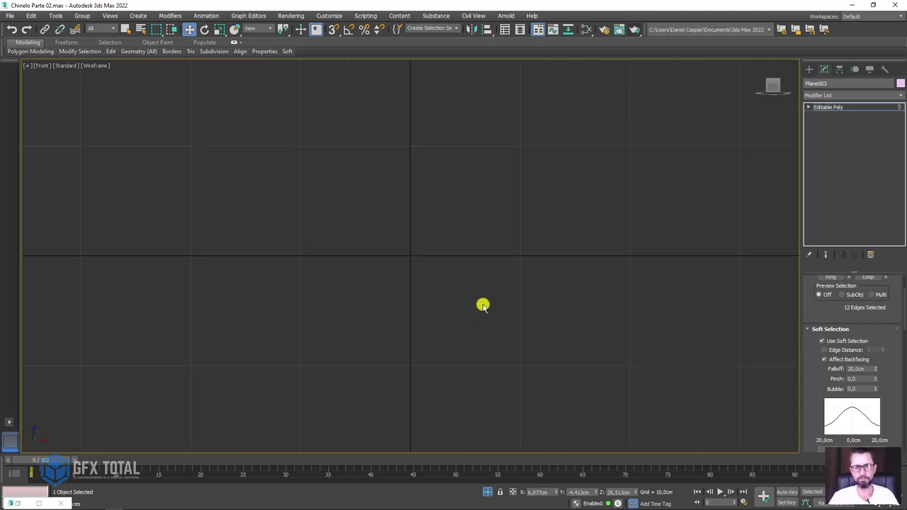
pyautogui.scroll(-3, 498, 330)
pyautogui.moveTo(498, 330); pyautogui.dragTo(496, 237, button='middle')
pyautogui.scroll(2, 452, 236)
pyautogui.scroll(-2, 452, 236)
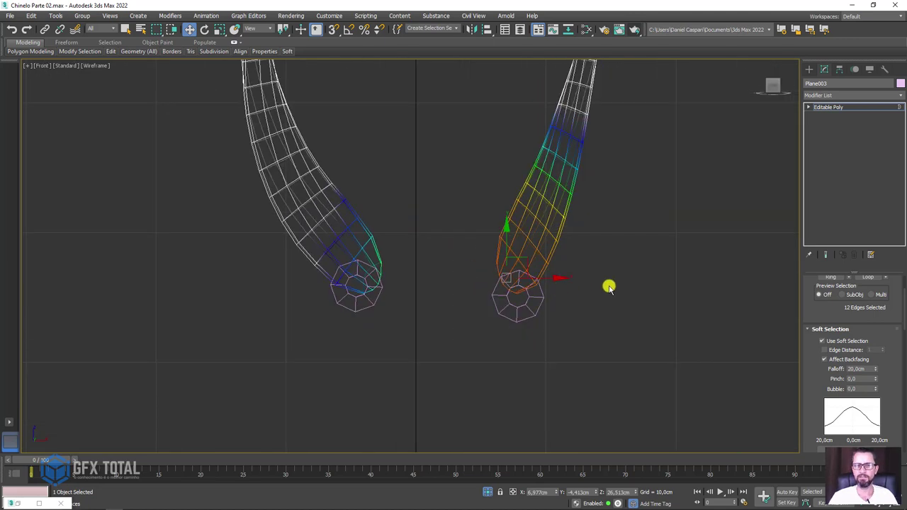
pyautogui.moveTo(870, 370); pyautogui.dragTo(874, 348)
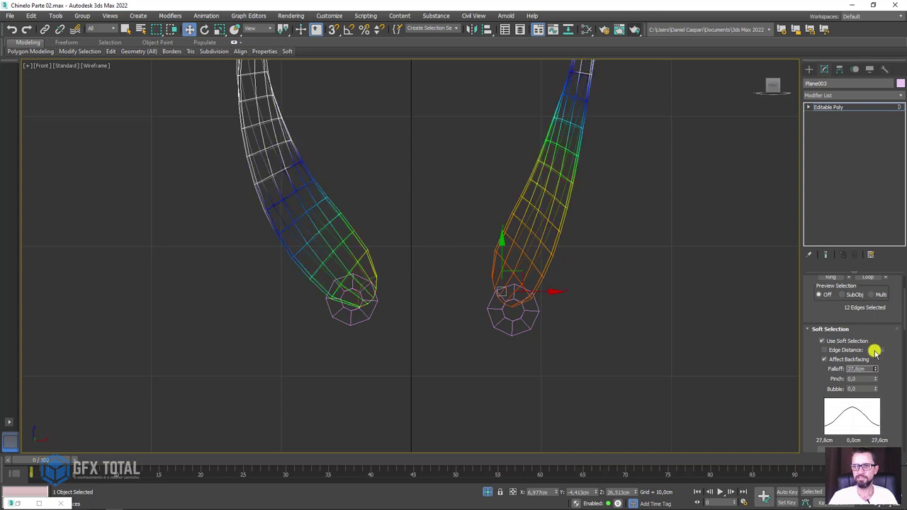
# Step: Pull the right tube's end down and right and the left tube's end leftward
pyautogui.moveTo(518, 273); pyautogui.dragTo(508, 289)
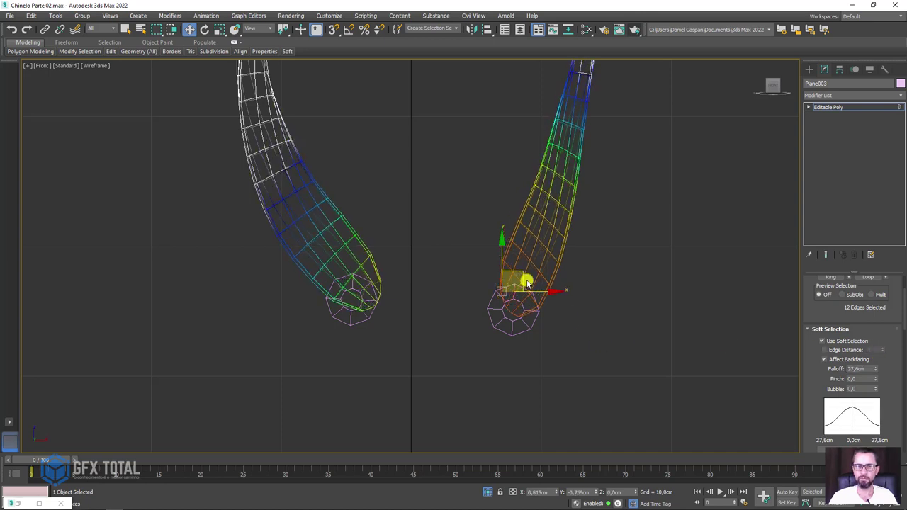
pyautogui.doubleClick(382, 282)
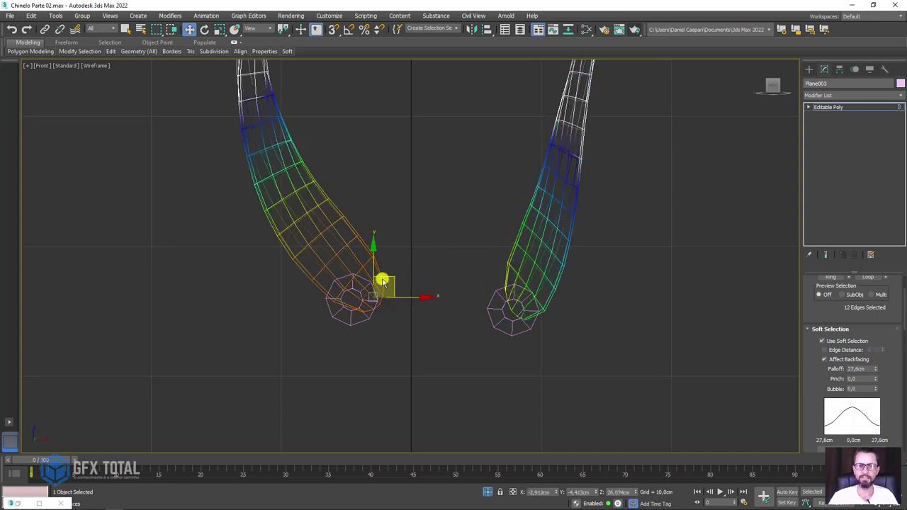
pyautogui.moveTo(392, 281); pyautogui.dragTo(358, 277)
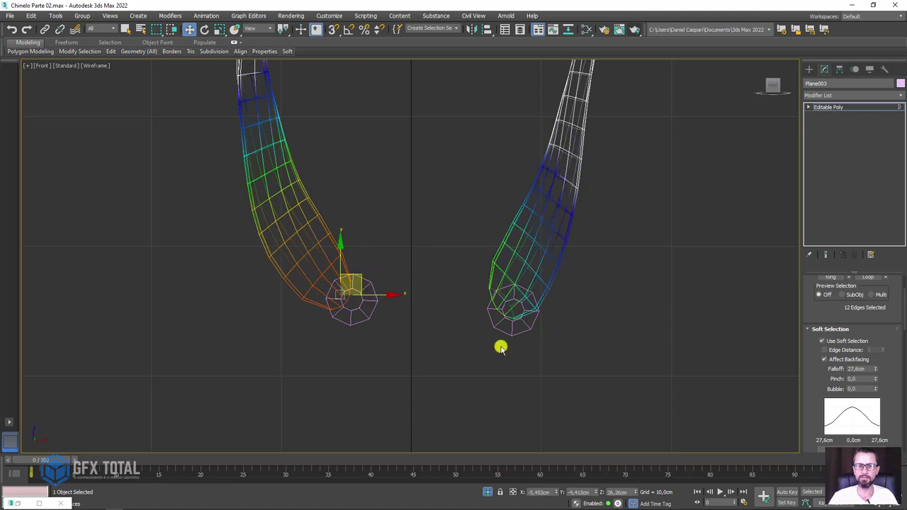
pyautogui.doubleClick(523, 289)
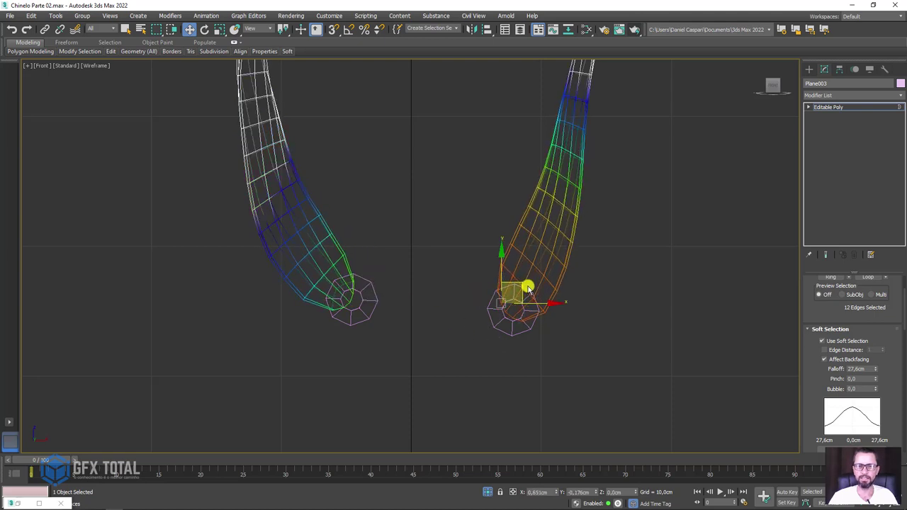
pyautogui.doubleClick(355, 282)
pyautogui.moveTo(361, 277); pyautogui.dragTo(368, 277)
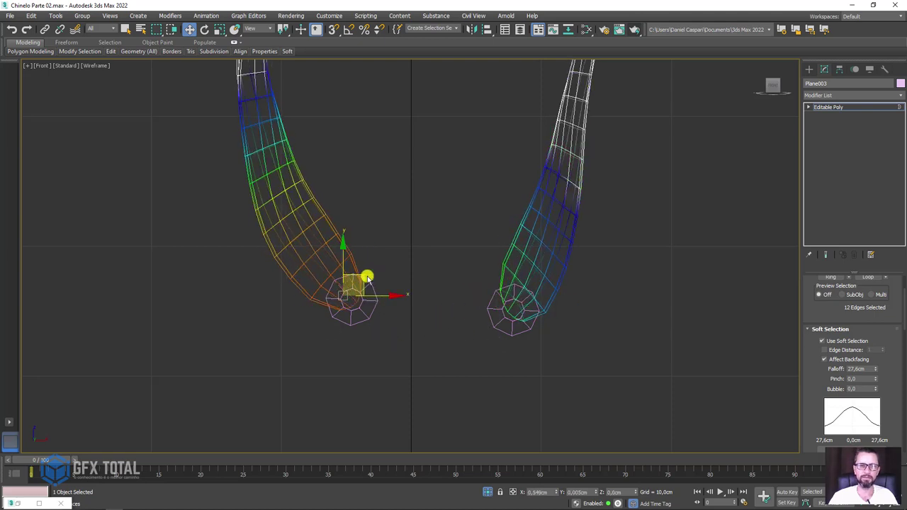
# Step: Set falloff to 4,968cm, scale both tube ends to fit their caps, disable Soft Selection
pyautogui.moveTo(876, 368); pyautogui.dragTo(871, 411)
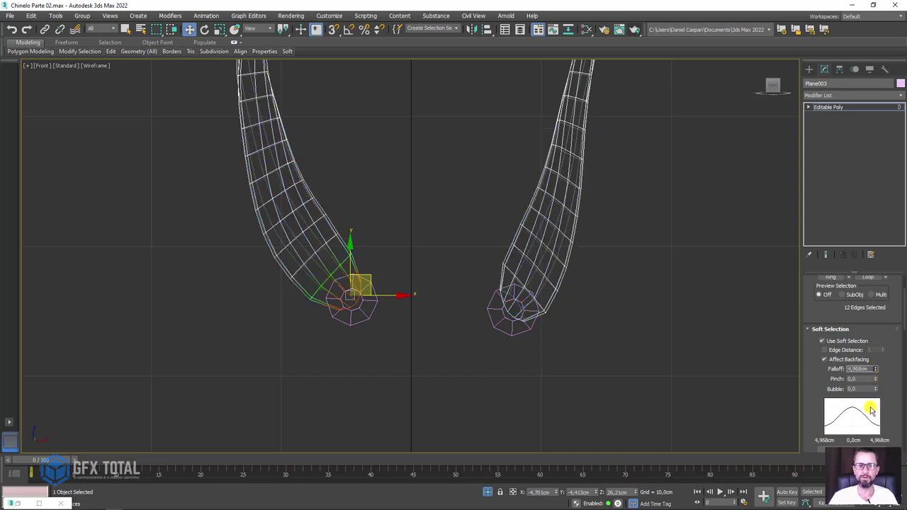
pyautogui.scroll(3, 393, 302)
pyautogui.press('r')
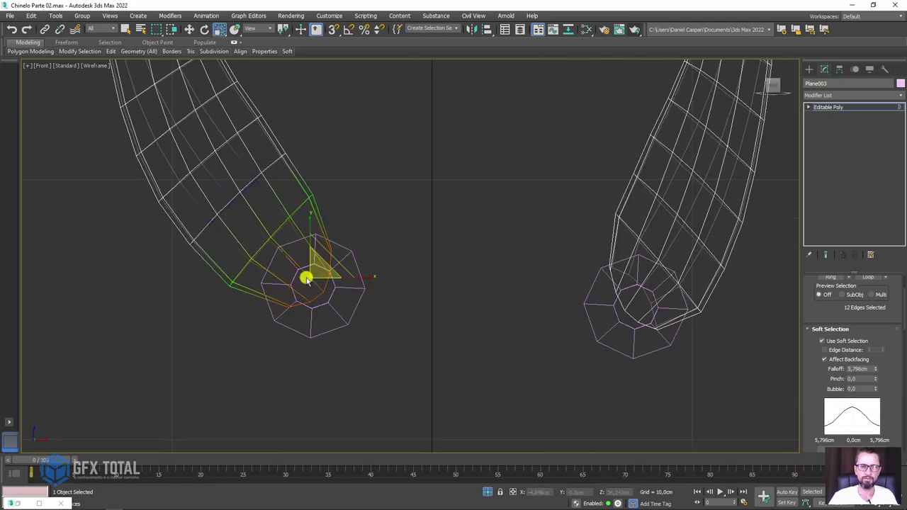
pyautogui.moveTo(311, 220); pyautogui.dragTo(309, 224)
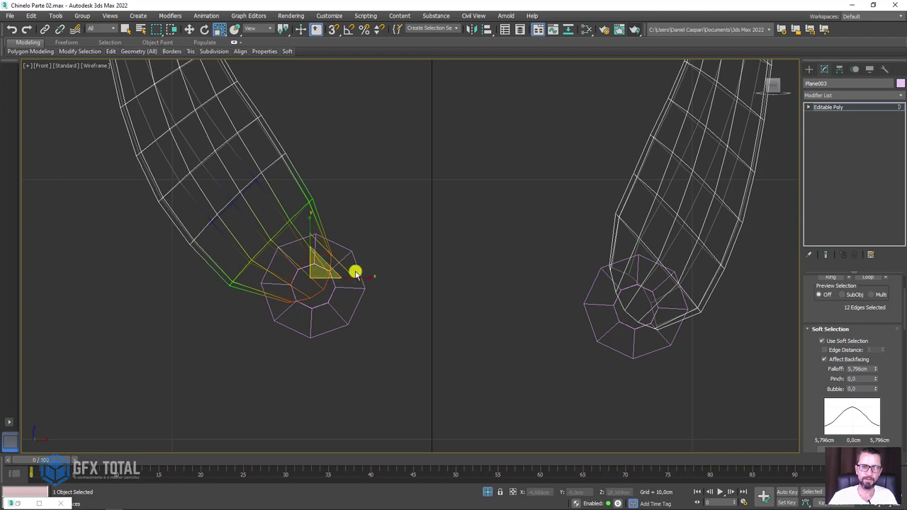
pyautogui.moveTo(366, 276); pyautogui.dragTo(360, 278)
pyautogui.click(652, 345)
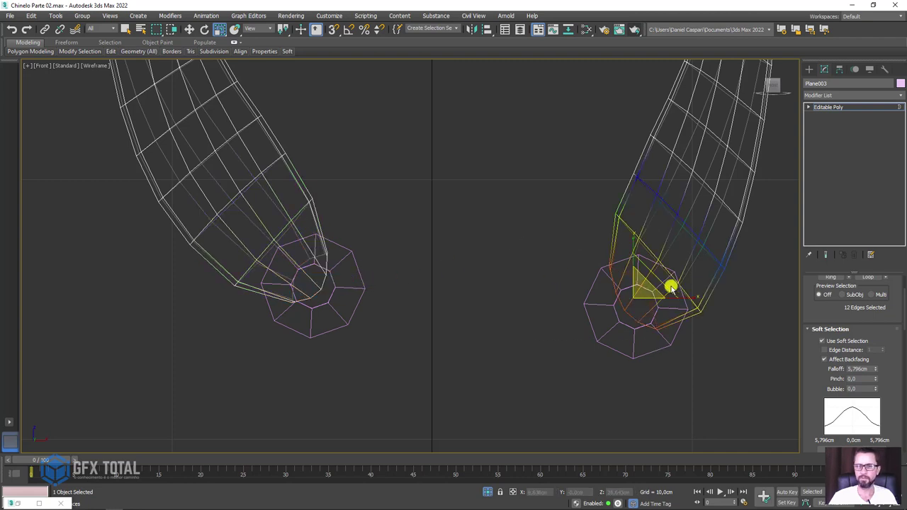
pyautogui.moveTo(637, 293); pyautogui.dragTo(659, 281)
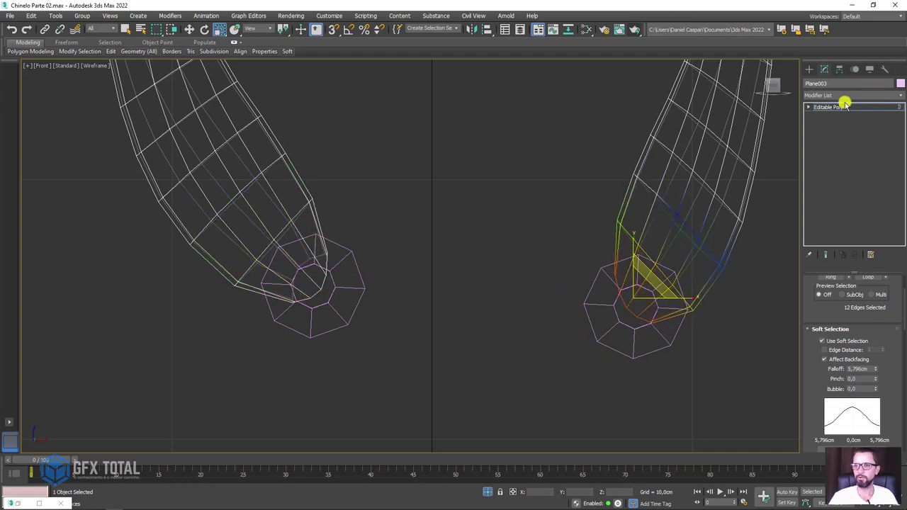
pyautogui.click(823, 341)
# Step: Return to Perspective view and collapse the Soft Selection rollout
pyautogui.scroll(-3, 697, 338)
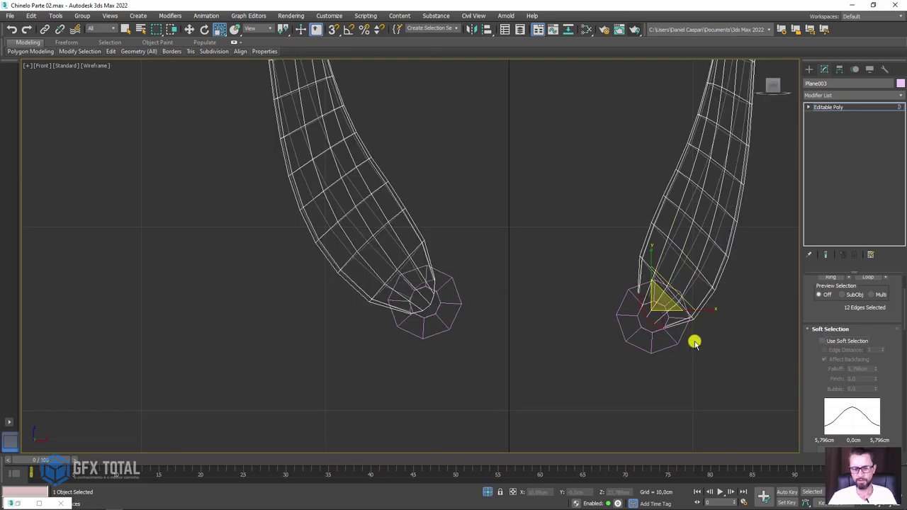
pyautogui.press('p')
pyautogui.moveTo(672, 330)
pyautogui.keyDown('alt'); pyautogui.mouseDown(button='middle')
pyautogui.moveTo(632, 291)
pyautogui.moveTo(568, 310)
pyautogui.mouseUp(button='middle'); pyautogui.keyUp('alt')
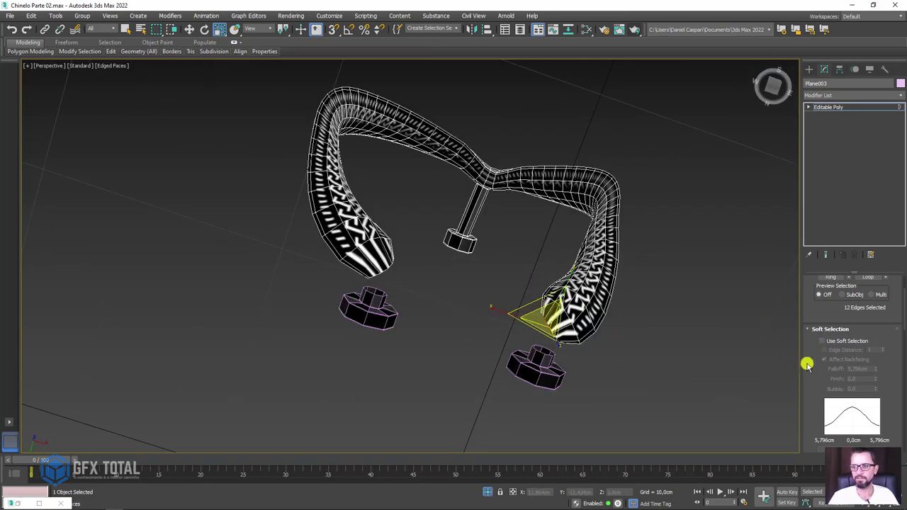
pyautogui.moveTo(806, 365); pyautogui.dragTo(808, 269)
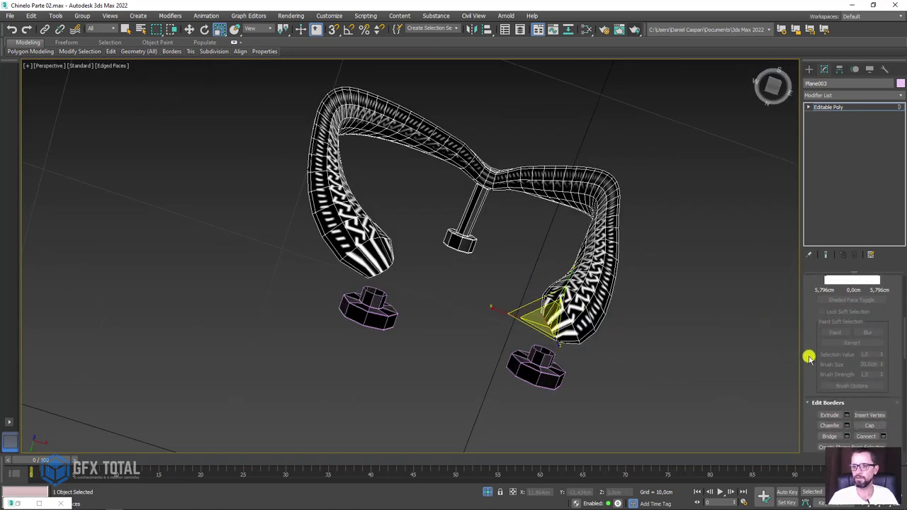
pyautogui.scroll(-3, 807, 358)
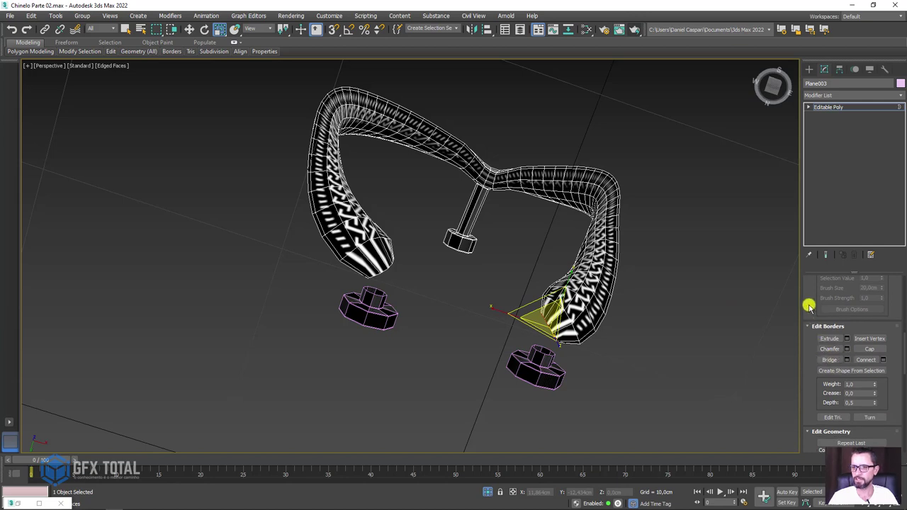
pyautogui.scroll(-1, 821, 319)
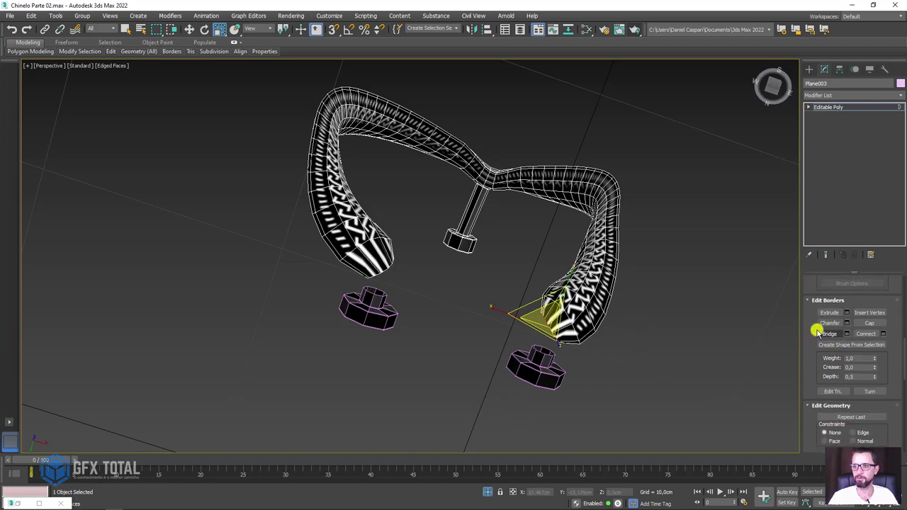
pyautogui.scroll(3, 819, 333)
pyautogui.scroll(3, 816, 340)
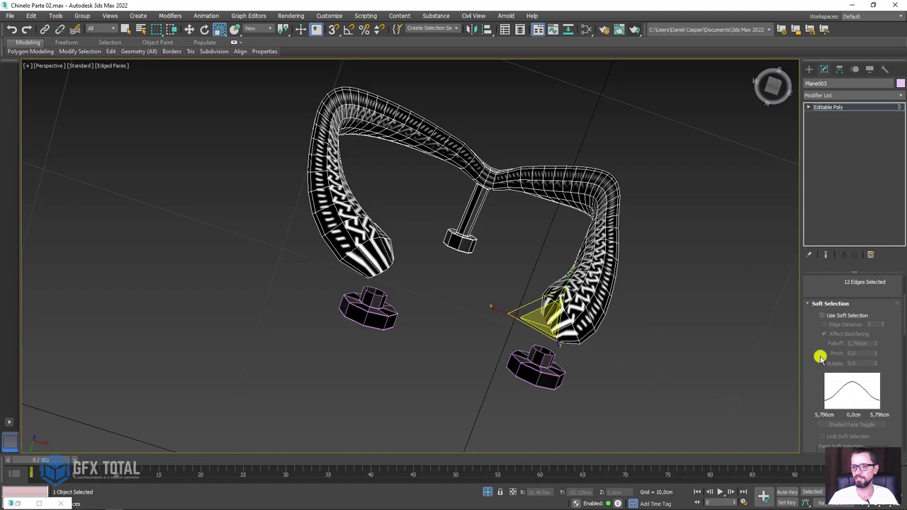
pyautogui.click(808, 304)
# Step: Attach the right knob piece to the strap
pyautogui.scroll(3, 816, 289)
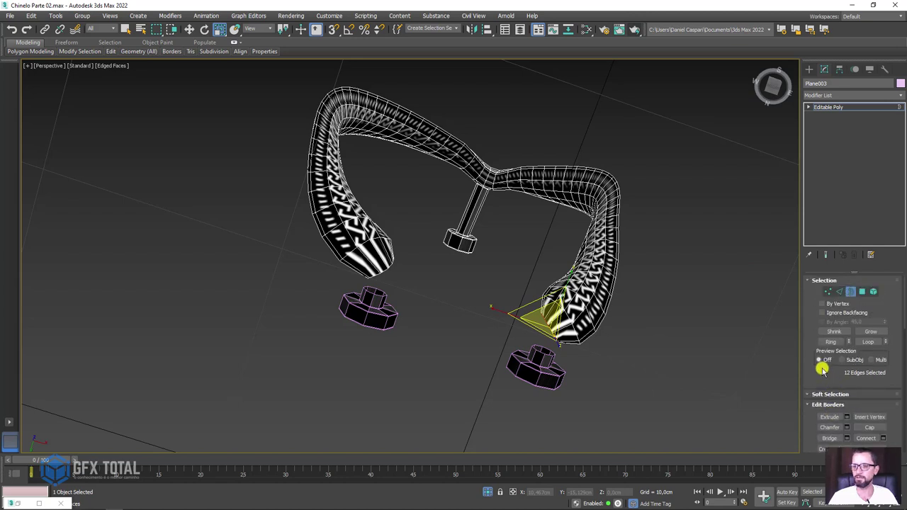
pyautogui.moveTo(820, 368); pyautogui.dragTo(807, 205)
pyautogui.click(830, 420)
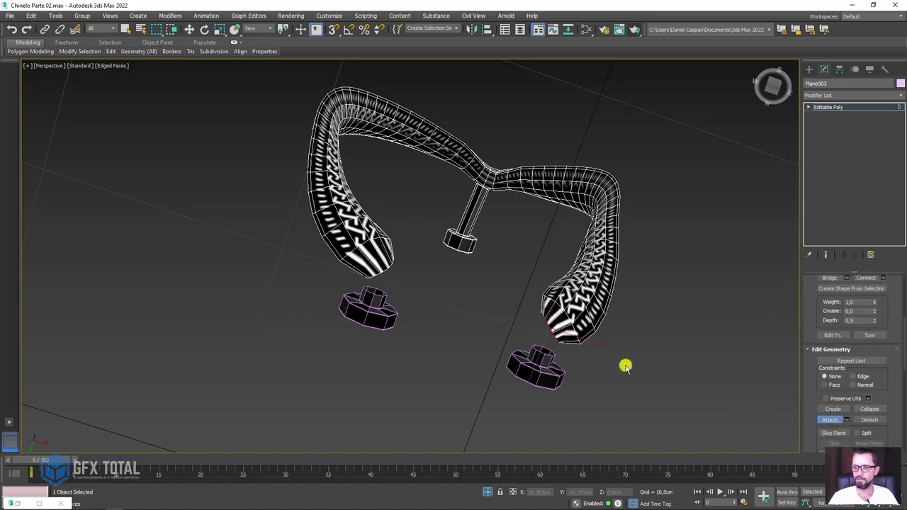
pyautogui.click(546, 366)
pyautogui.press('w')
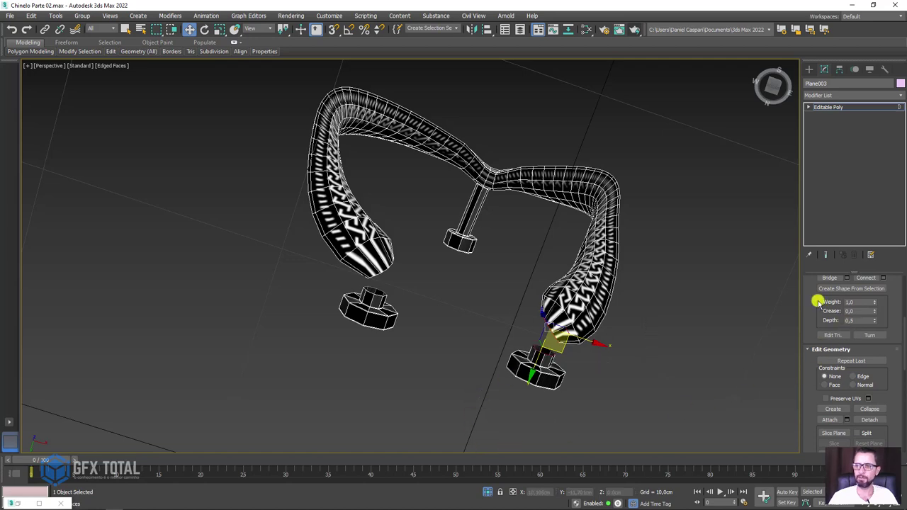
# Step: Select the border at the top of the knob's post, then return to the strap's object level
pyautogui.scroll(2, 819, 302)
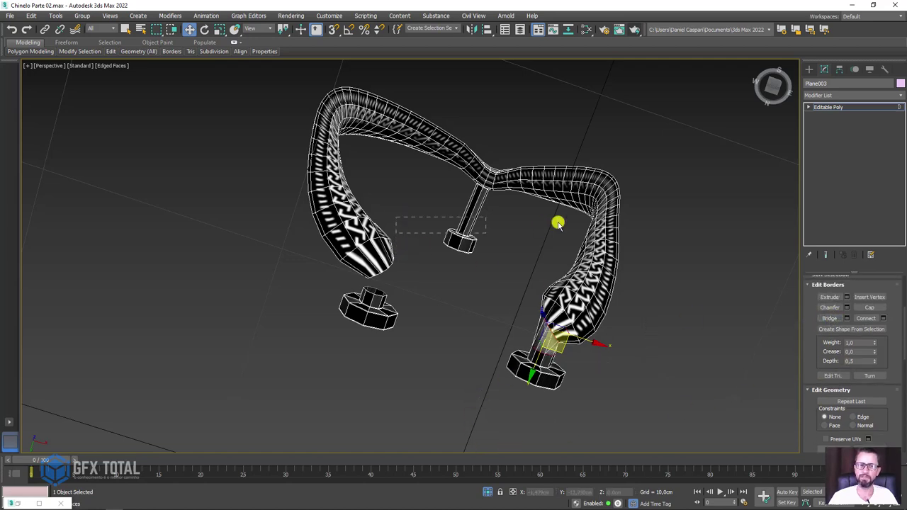
pyautogui.scroll(3, 557, 330)
pyautogui.scroll(3, 579, 364)
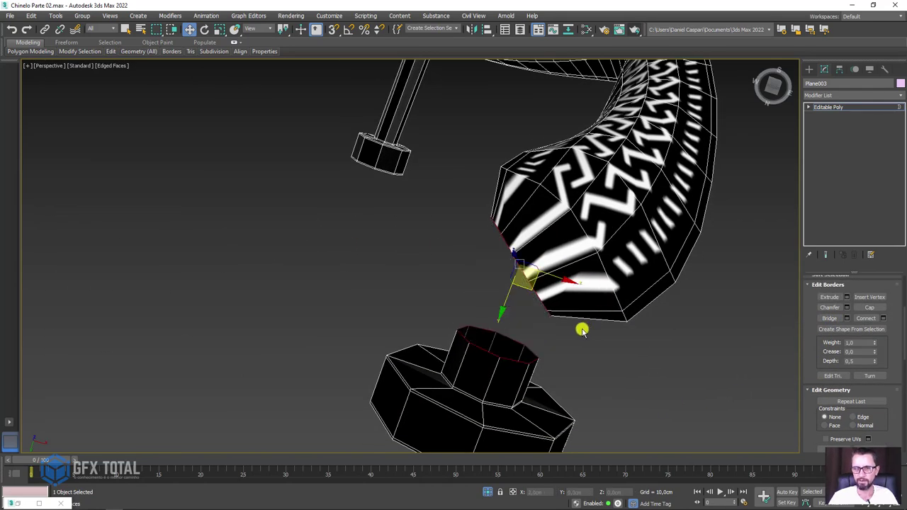
pyautogui.moveTo(581, 330)
pyautogui.keyDown('alt'); pyautogui.mouseDown(button='middle')
pyautogui.moveTo(619, 357)
pyautogui.moveTo(541, 297)
pyautogui.moveTo(615, 309)
pyautogui.mouseUp(button='middle'); pyautogui.keyUp('alt')
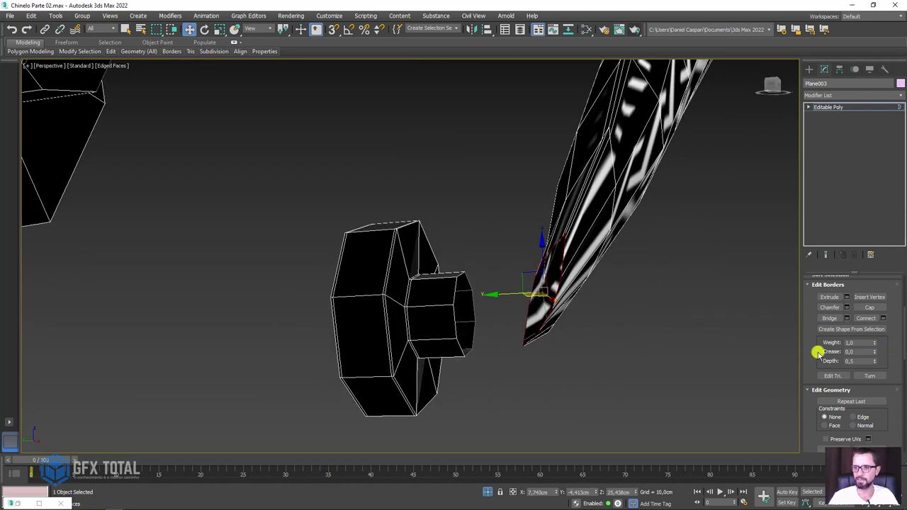
pyautogui.scroll(-3, 814, 328)
pyautogui.moveTo(884, 347)
pyautogui.mouseDown()
pyautogui.moveTo(886, 233)
pyautogui.moveTo(894, 448)
pyautogui.moveTo(886, 508)
pyautogui.mouseUp()
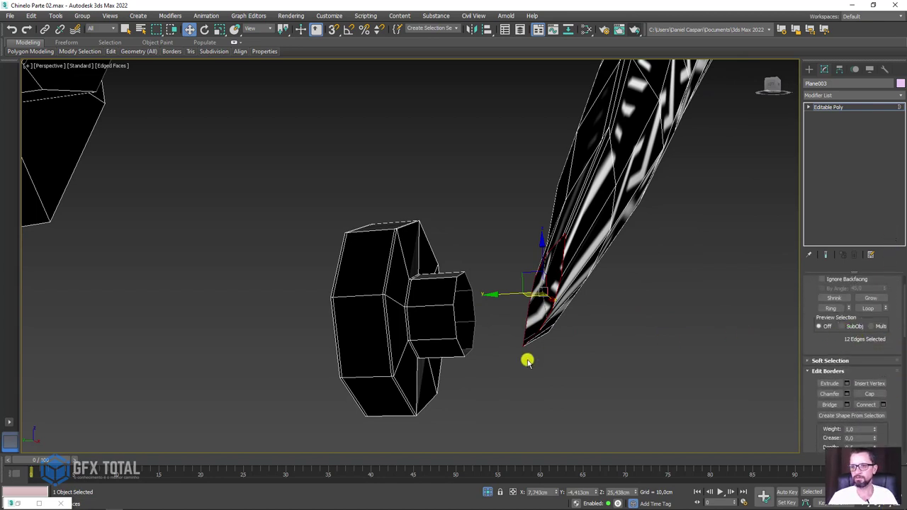
pyautogui.click(451, 326)
pyautogui.keyDown('alt'); pyautogui.moveTo(589, 399); pyautogui.dragTo(900, 370, button='middle'); pyautogui.keyUp('alt')
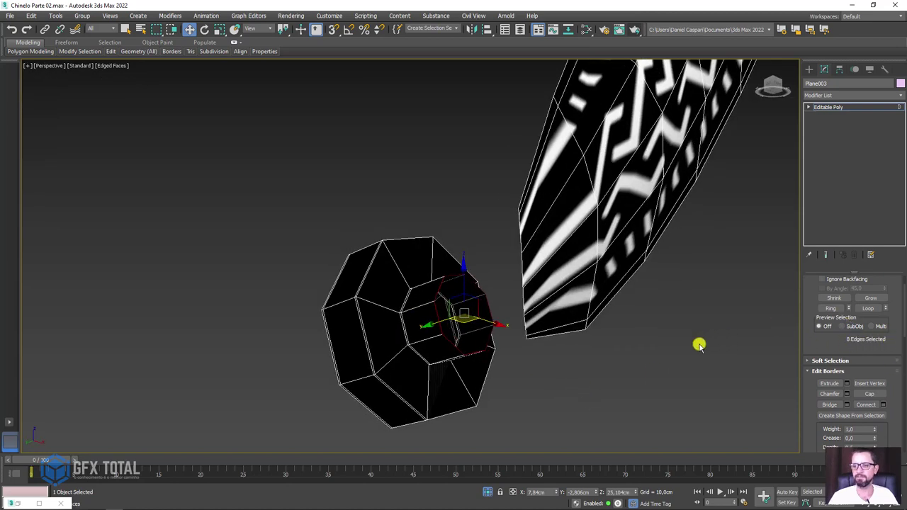
pyautogui.scroll(-5, 439, 340)
pyautogui.moveTo(529, 358)
pyautogui.keyDown('alt'); pyautogui.mouseDown(button='middle')
pyautogui.moveTo(503, 371)
pyautogui.moveTo(595, 381)
pyautogui.moveTo(800, 151)
pyautogui.mouseUp(button='middle'); pyautogui.keyUp('alt')
pyautogui.click(827, 108)
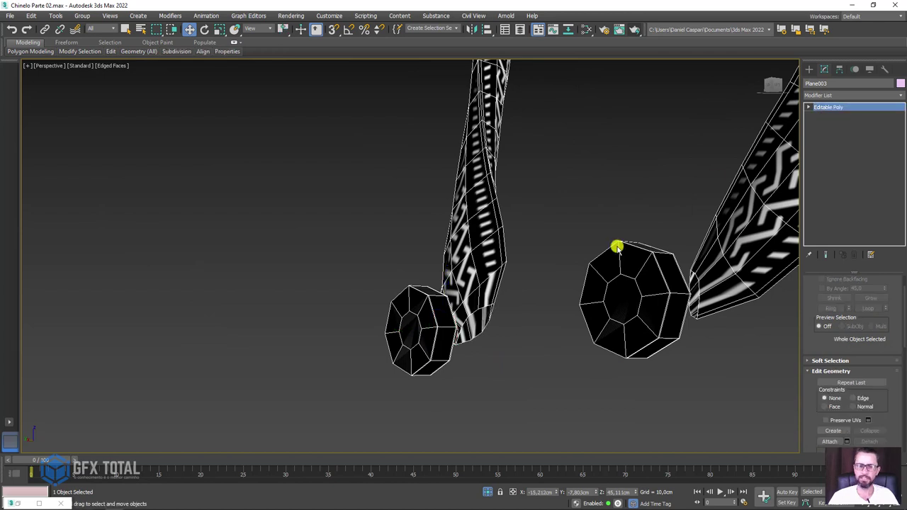
# Step: In a wireframe Front view, draw a cylinder over the right plug and move it beside the plug
pyautogui.press('f')
pyautogui.press('F3')
pyautogui.click(809, 69)
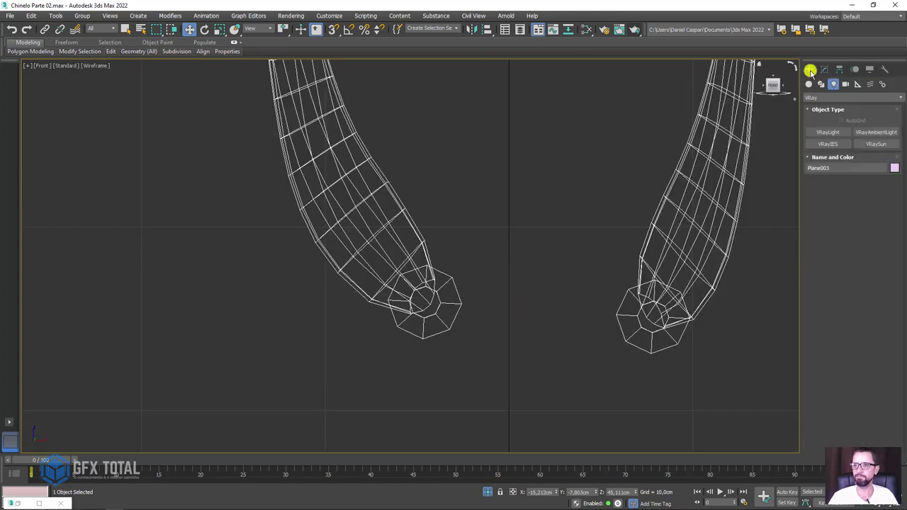
pyautogui.click(809, 84)
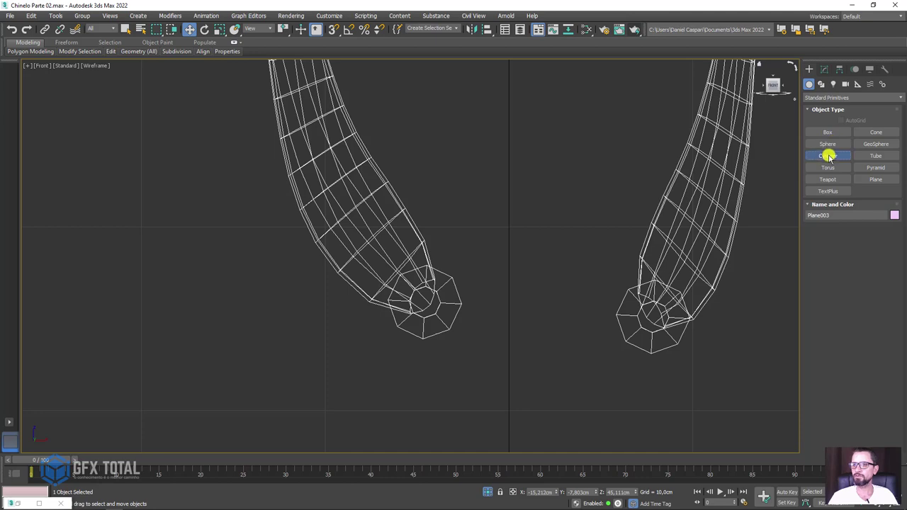
pyautogui.click(828, 156)
pyautogui.scroll(2, 651, 210)
pyautogui.scroll(3, 584, 271)
pyautogui.moveTo(561, 285); pyautogui.dragTo(618, 329)
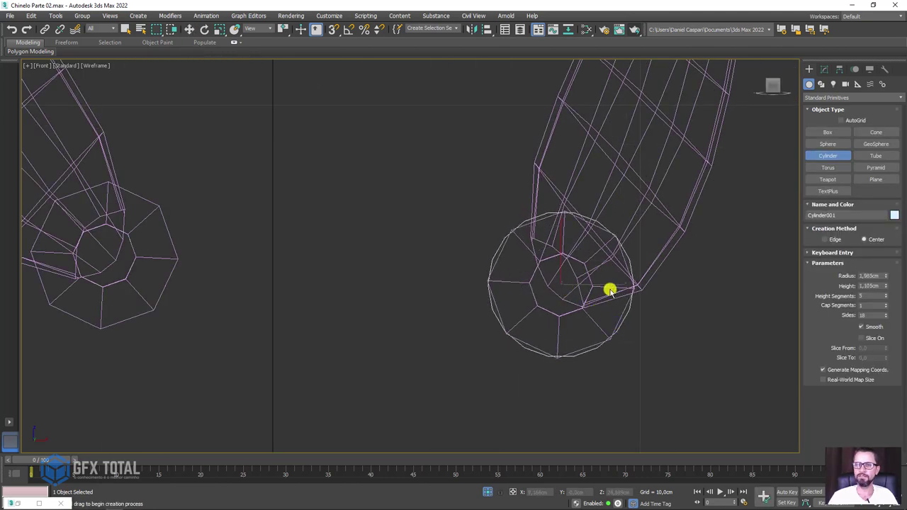
pyautogui.click(609, 291)
pyautogui.press('w')
pyautogui.moveTo(607, 288)
pyautogui.keyDown('alt'); pyautogui.mouseDown(button='middle')
pyautogui.moveTo(583, 314)
pyautogui.moveTo(637, 298)
pyautogui.mouseUp(button='middle'); pyautogui.keyUp('alt')
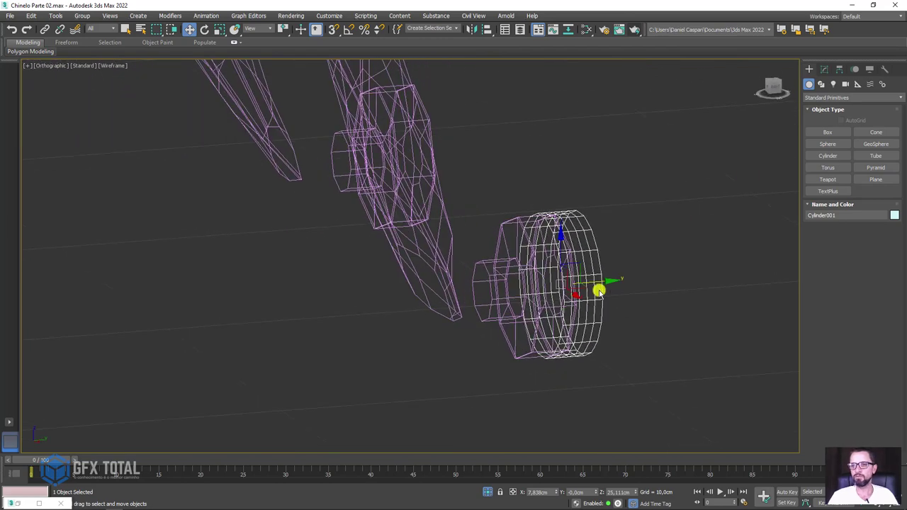
pyautogui.moveTo(597, 281); pyautogui.dragTo(714, 227)
# Step: Give the cylinder 1 height segment and 12 sides
pyautogui.click(823, 69)
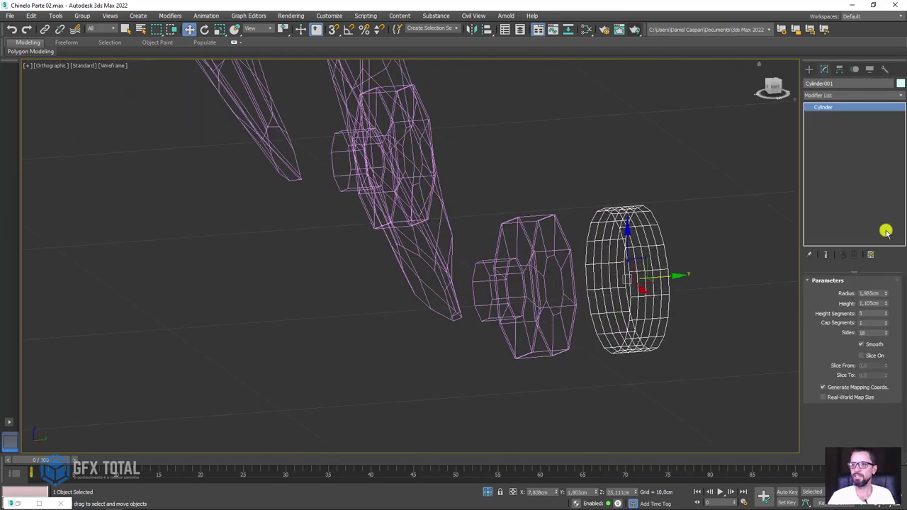
pyautogui.rightClick(886, 312)
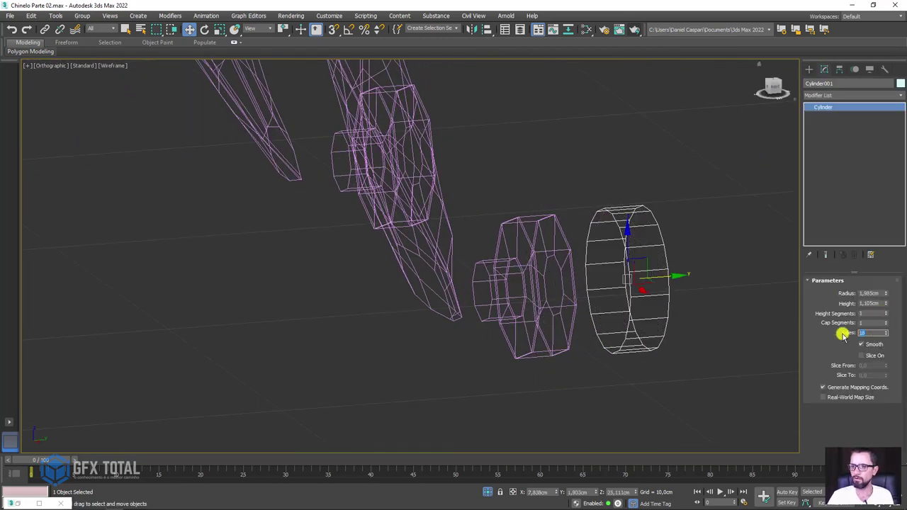
pyautogui.write('12')
pyautogui.press('Return')
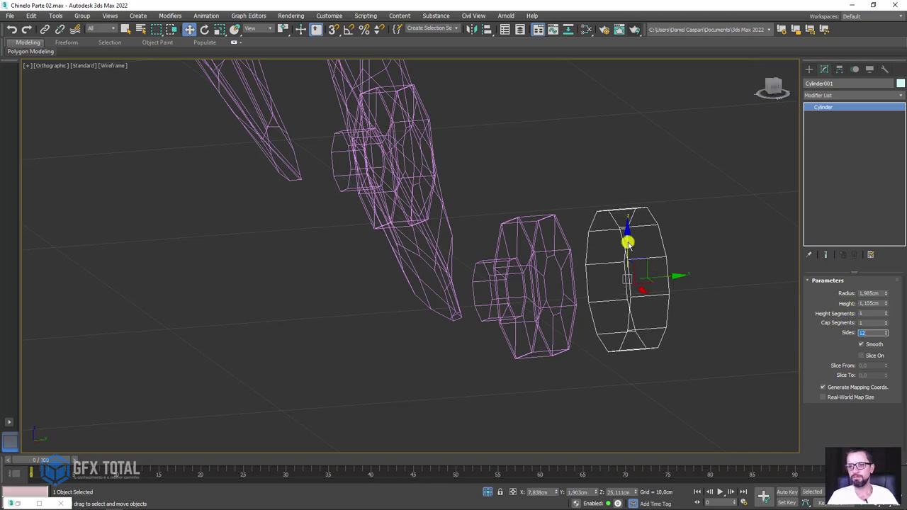
pyautogui.rightClick(627, 243)
pyautogui.moveTo(673, 337)
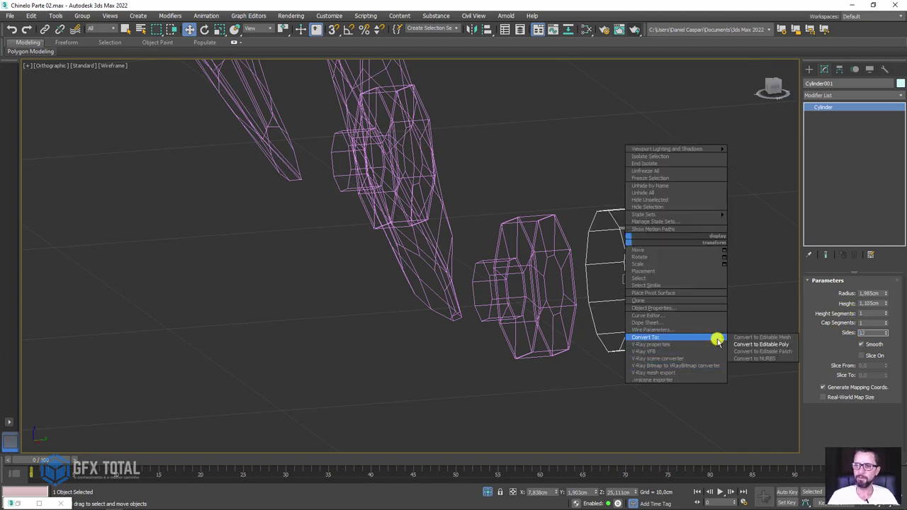
# Step: Convert the cylinder to an Editable Poly and position it by the hex plug in shaded view
pyautogui.click(747, 344)
pyautogui.moveTo(659, 278); pyautogui.dragTo(623, 279)
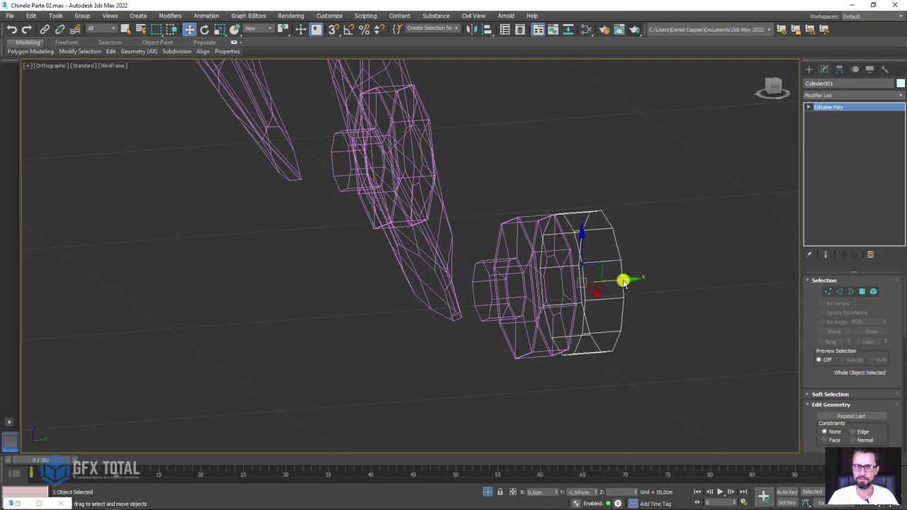
pyautogui.press('F3')
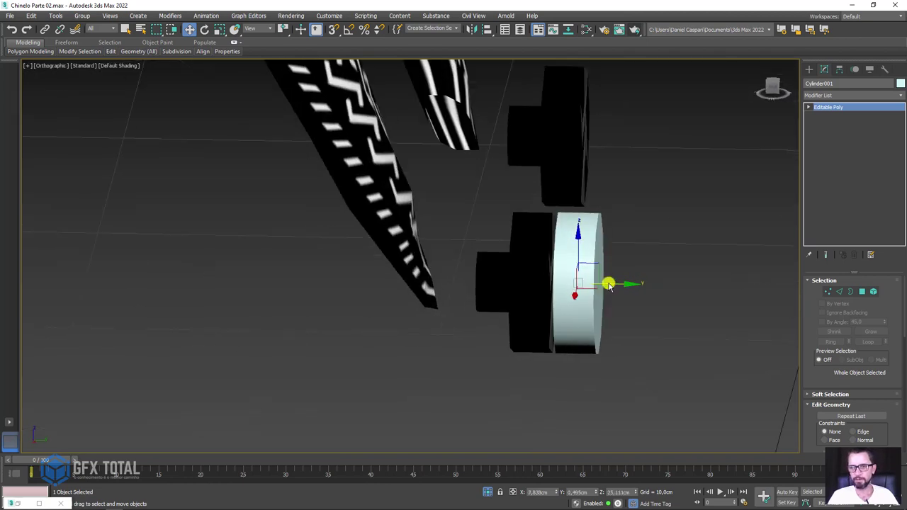
pyautogui.moveTo(620, 289); pyautogui.dragTo(706, 293)
# Step: Select both cylinder cap polygons and scale them inward into smaller inner faces
pyautogui.click(855, 294)
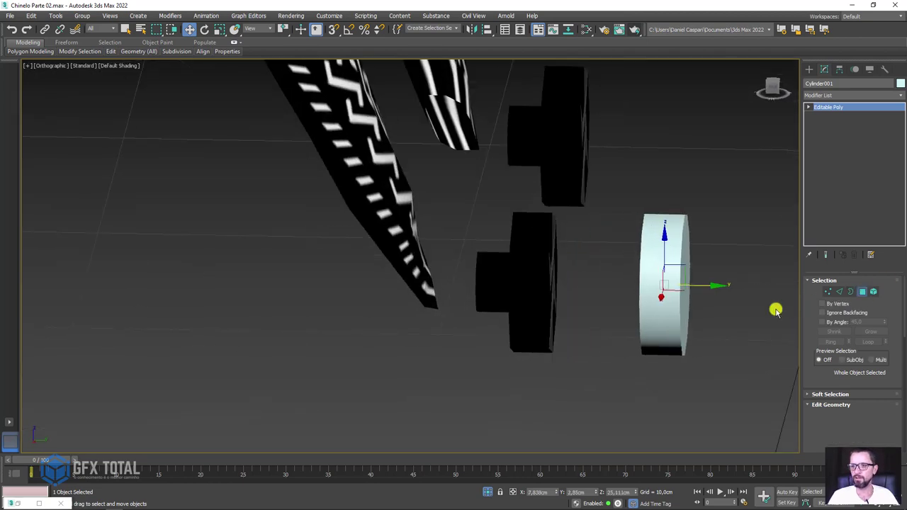
pyautogui.keyDown('alt'); pyautogui.moveTo(775, 307); pyautogui.dragTo(696, 313, button='middle'); pyautogui.keyUp('alt')
pyautogui.press('F4')
pyautogui.click(694, 289)
pyautogui.moveTo(623, 301)
pyautogui.keyDown('alt'); pyautogui.mouseDown(button='middle')
pyautogui.moveTo(698, 293)
pyautogui.moveTo(684, 295)
pyautogui.moveTo(684, 283)
pyautogui.mouseUp(button='middle'); pyautogui.keyUp('alt')
pyautogui.keyDown('ctrl'); pyautogui.click(698, 293); pyautogui.keyUp('ctrl')
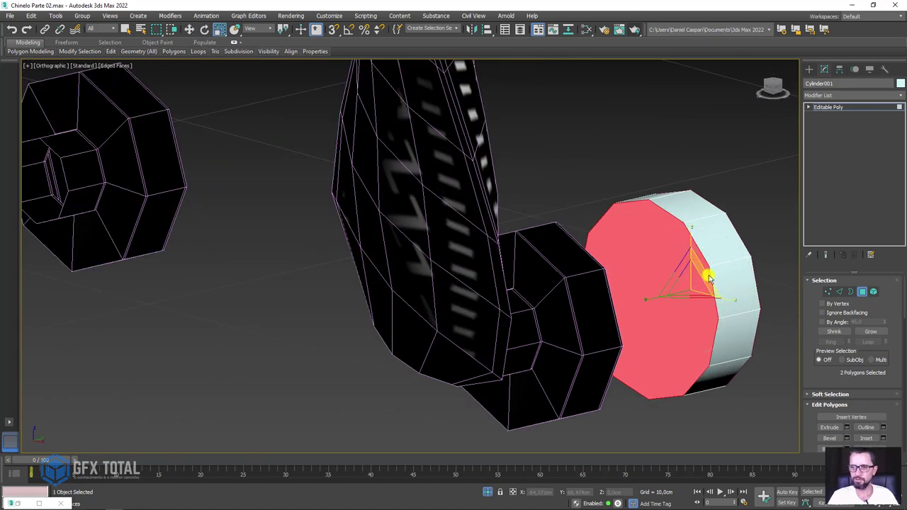
pyautogui.hotkey('shift', 'e')
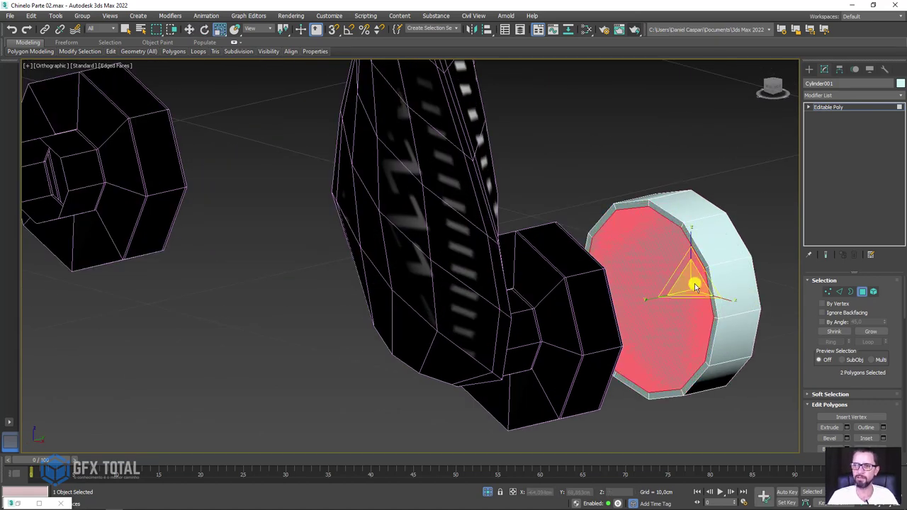
pyautogui.moveTo(704, 280); pyautogui.dragTo(681, 303)
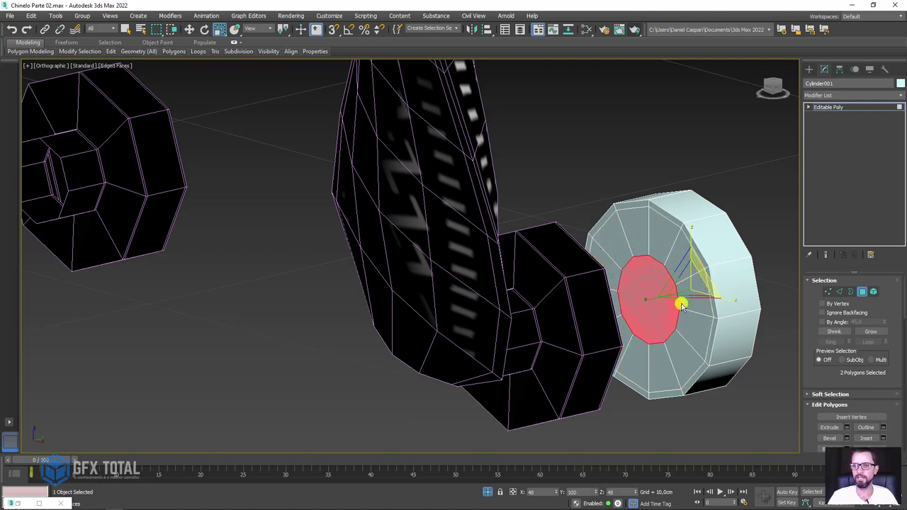
pyautogui.moveTo(681, 303)
pyautogui.keyDown('alt'); pyautogui.mouseDown(button='middle')
pyautogui.moveTo(685, 322)
pyautogui.moveTo(643, 324)
pyautogui.moveTo(684, 318)
pyautogui.moveTo(664, 300)
pyautogui.moveTo(681, 300)
pyautogui.mouseUp(button='middle'); pyautogui.keyUp('alt')
# Step: Move the inner cap outward to form a peg
pyautogui.press('w')
pyautogui.keyDown('shift'); pyautogui.moveTo(682, 301); pyautogui.dragTo(691, 306); pyautogui.keyUp('shift')
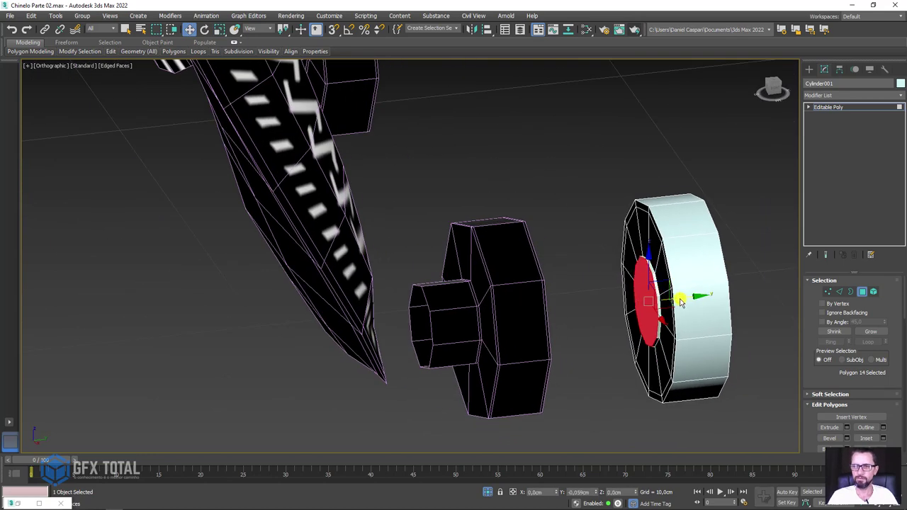
pyautogui.keyDown('alt'); pyautogui.moveTo(691, 306); pyautogui.dragTo(708, 291, button='middle'); pyautogui.keyUp('alt')
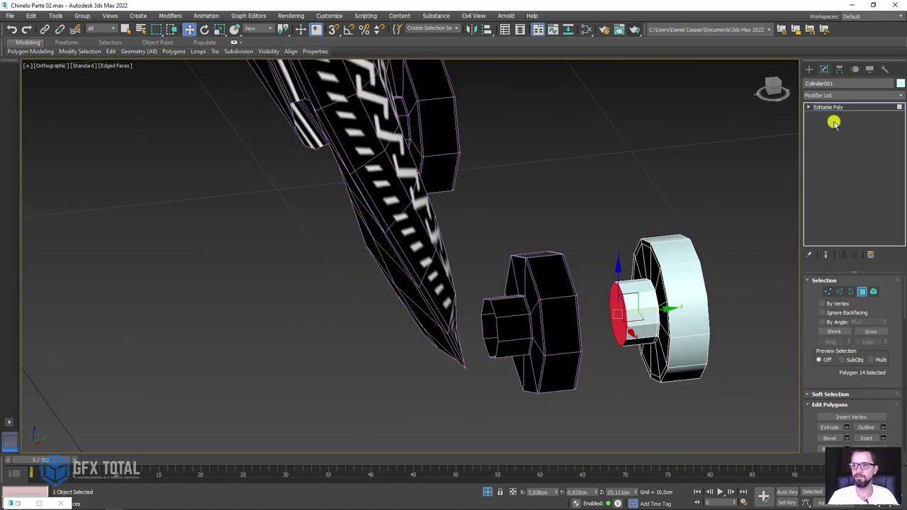
# Step: Exit sub-object editing and slide the cylinder onto the hex plug
pyautogui.click(828, 107)
pyautogui.moveTo(690, 303)
pyautogui.mouseDown()
pyautogui.moveTo(608, 318)
pyautogui.moveTo(676, 312)
pyautogui.mouseUp()
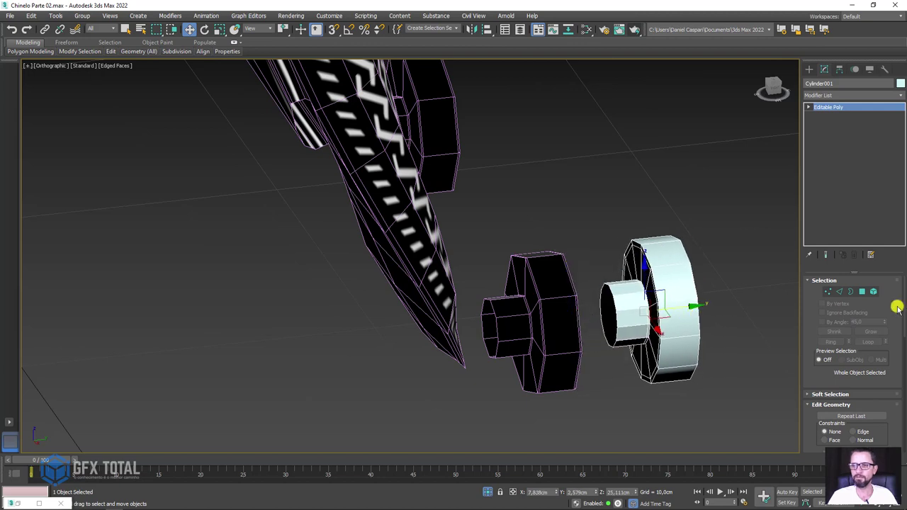
pyautogui.click(872, 292)
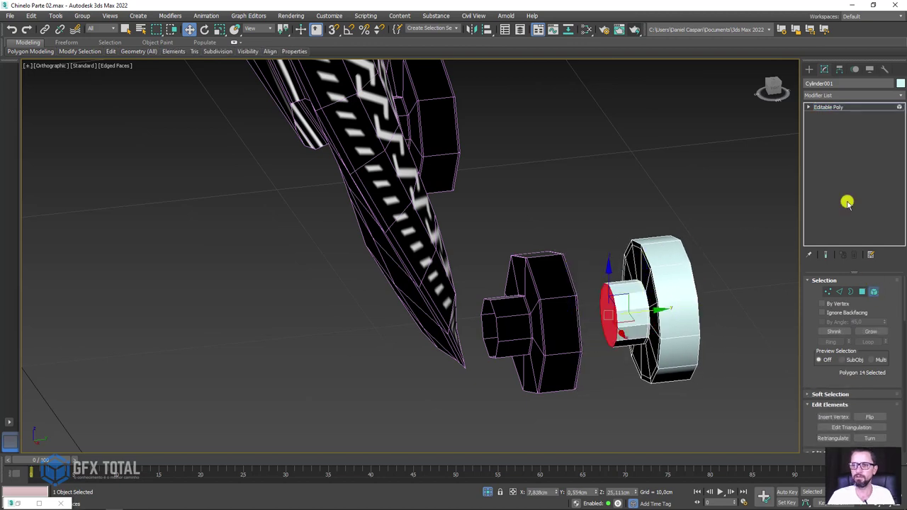
pyautogui.click(838, 106)
pyautogui.moveTo(669, 314)
pyautogui.mouseDown()
pyautogui.moveTo(567, 313)
pyautogui.moveTo(576, 316)
pyautogui.mouseUp()
# Step: Select the cylinder's outer cap polygon, scale it down and collapse it to a point
pyautogui.moveTo(575, 316)
pyautogui.keyDown('alt'); pyautogui.mouseDown(button='middle')
pyautogui.moveTo(595, 328)
pyautogui.moveTo(571, 331)
pyautogui.mouseUp(button='middle'); pyautogui.keyUp('alt')
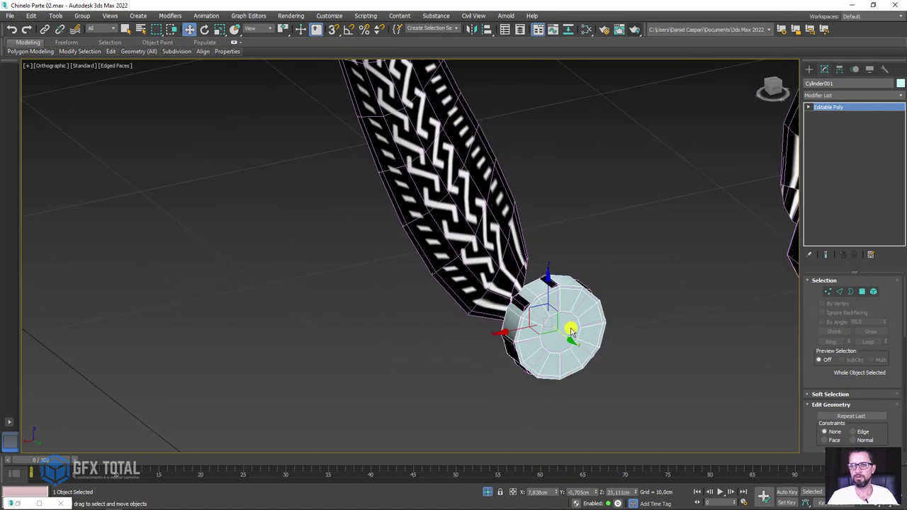
pyautogui.press('4')
pyautogui.click(572, 326)
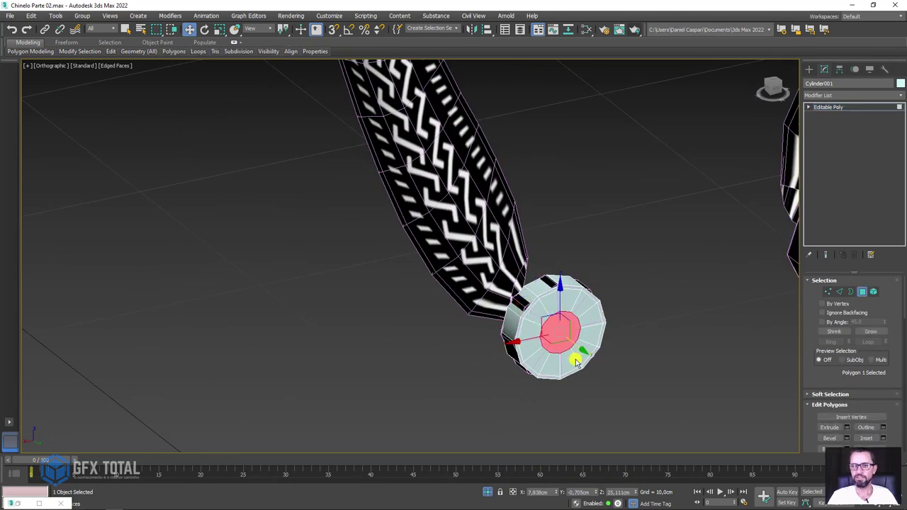
pyautogui.scroll(5, 576, 351)
pyautogui.scroll(1, 575, 312)
pyautogui.press('r')
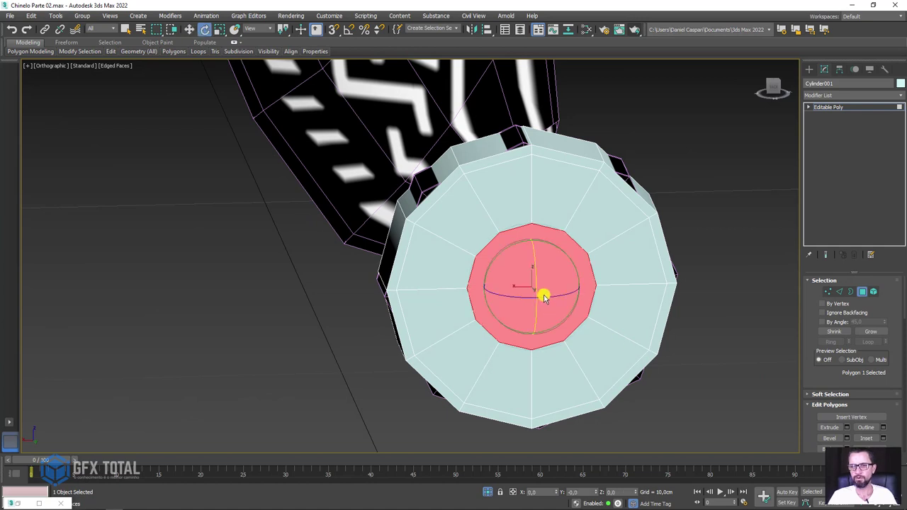
pyautogui.moveTo(542, 296); pyautogui.dragTo(531, 347)
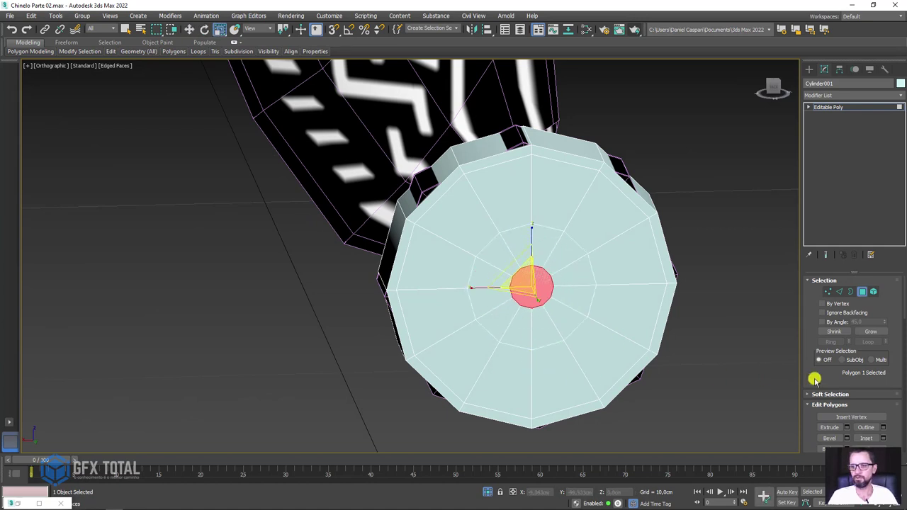
pyautogui.scroll(-3, 815, 379)
pyautogui.click(871, 443)
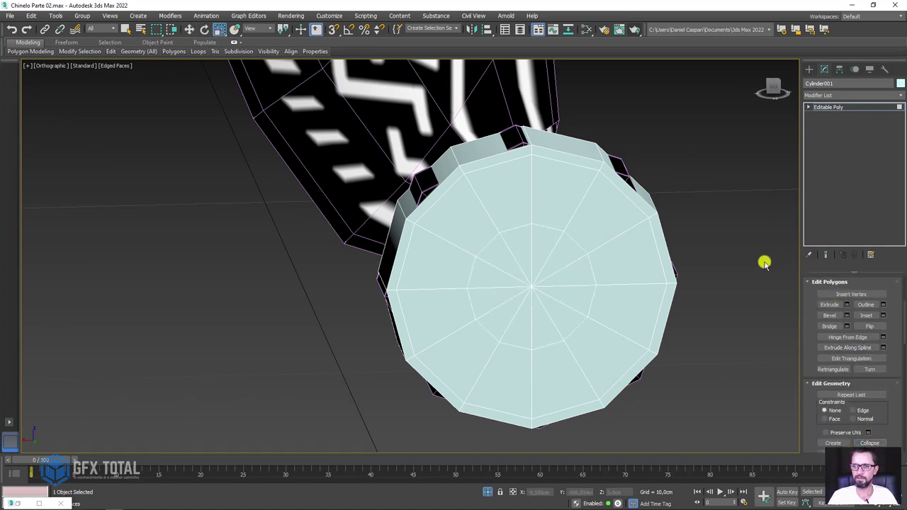
# Step: In Edge mode, select the cap's spoke edges and remove them
pyautogui.click(808, 107)
pyautogui.click(825, 122)
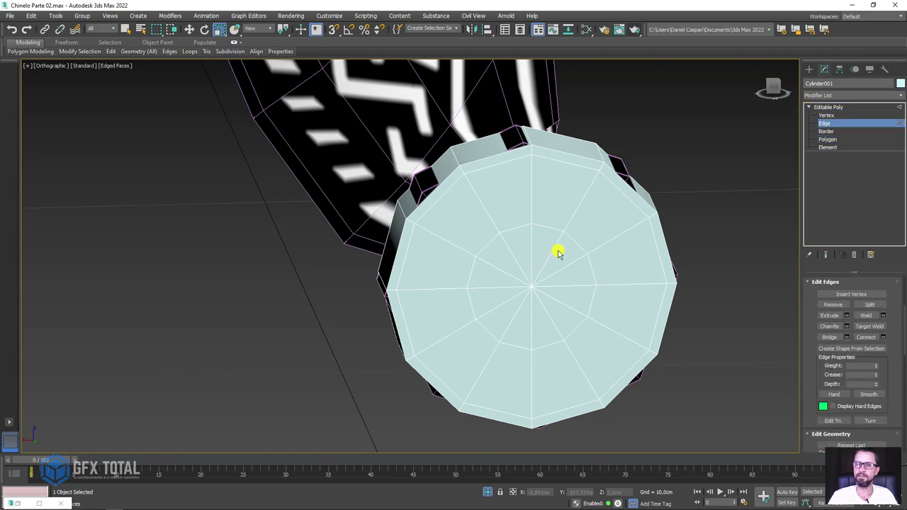
pyautogui.keyDown('ctrl'); pyautogui.click(507, 250); pyautogui.keyUp('ctrl')
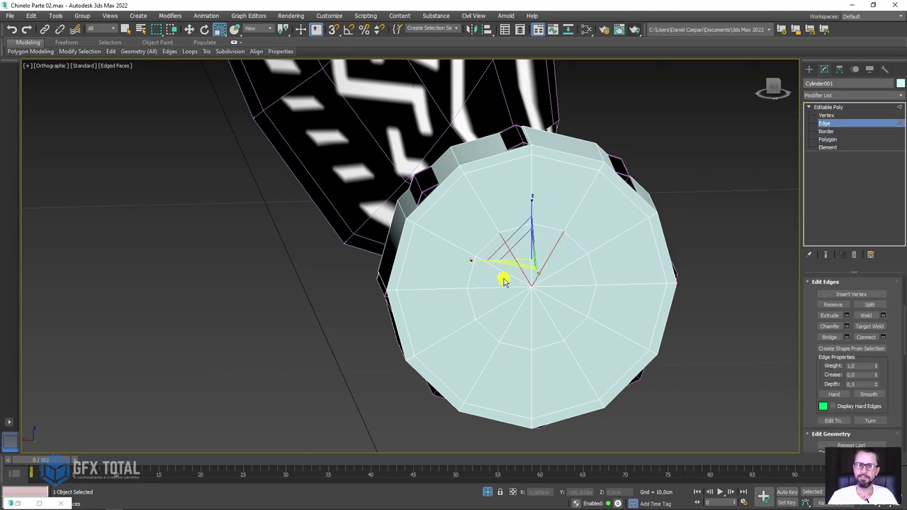
pyautogui.keyDown('ctrl'); pyautogui.click(498, 291); pyautogui.keyUp('ctrl')
pyautogui.keyDown('ctrl'); pyautogui.click(515, 319); pyautogui.keyUp('ctrl')
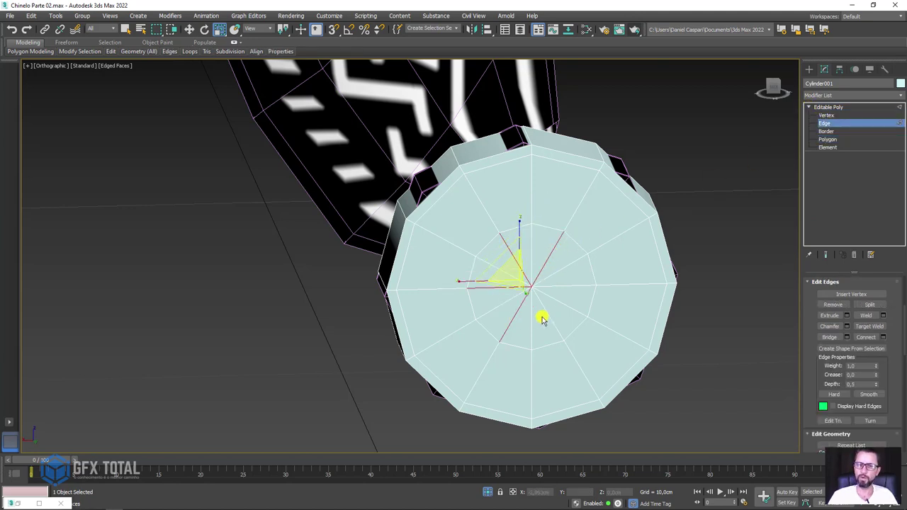
pyautogui.keyDown('ctrl'); pyautogui.click(552, 318); pyautogui.keyUp('ctrl')
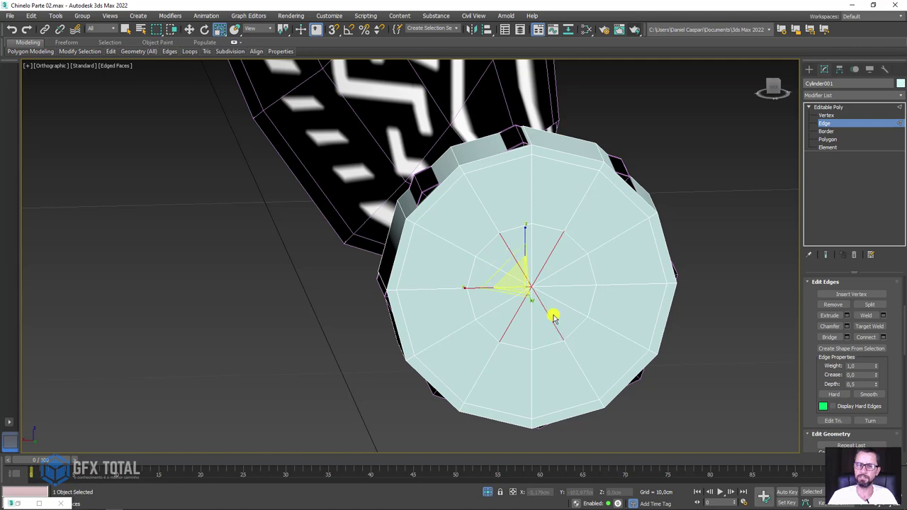
pyautogui.click(832, 305)
pyautogui.moveTo(657, 262)
pyautogui.keyDown('alt'); pyautogui.mouseDown(button='middle')
pyautogui.moveTo(662, 249)
pyautogui.moveTo(753, 269)
pyautogui.moveTo(658, 294)
pyautogui.mouseUp(button='middle'); pyautogui.keyUp('alt')
# Step: Shift-drag the cylinder to the other strap end, creating Cylinder002 as a Copy
pyautogui.click(837, 107)
pyautogui.scroll(-3, 718, 202)
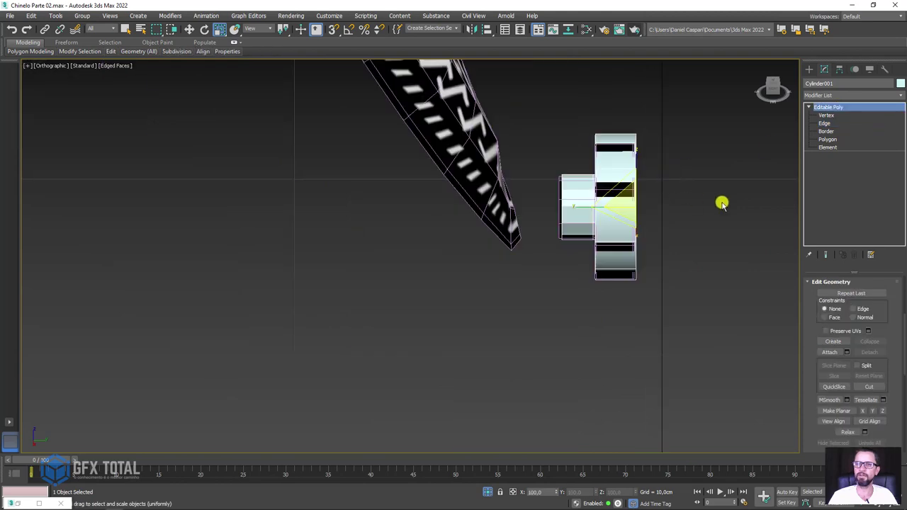
pyautogui.moveTo(719, 203)
pyautogui.keyDown('alt'); pyautogui.mouseDown(button='middle')
pyautogui.moveTo(678, 224)
pyautogui.moveTo(389, 267)
pyautogui.mouseUp(button='middle'); pyautogui.keyUp('alt')
pyautogui.press('w')
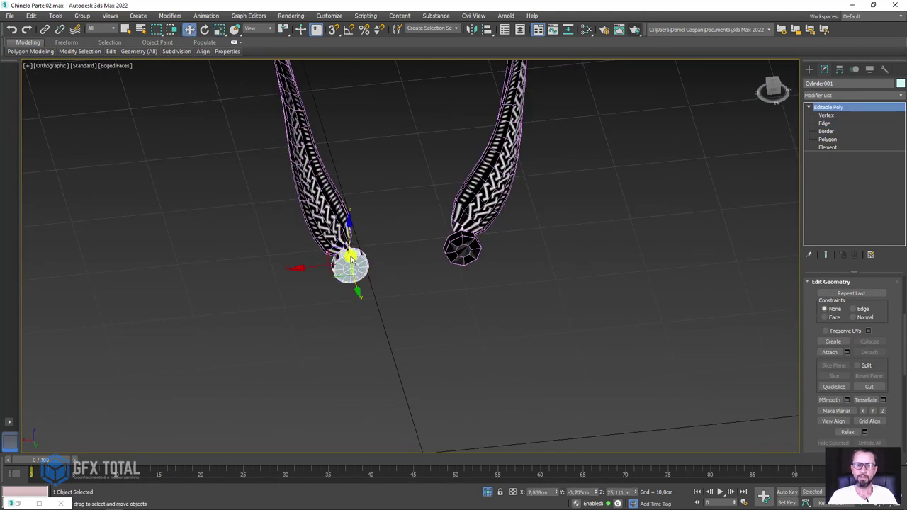
pyautogui.moveTo(457, 250); pyautogui.dragTo(424, 258)
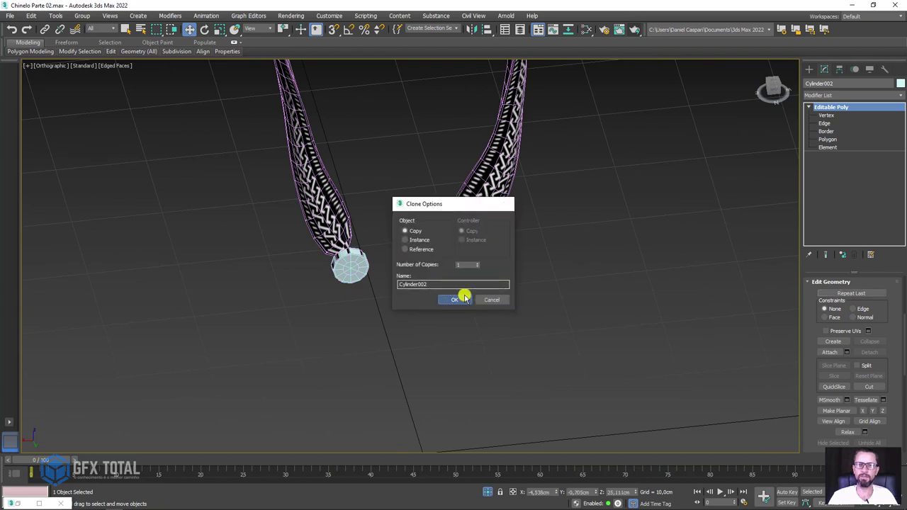
pyautogui.click(461, 297)
pyautogui.press('z')
pyautogui.moveTo(393, 217)
pyautogui.keyDown('alt'); pyautogui.mouseDown(button='middle')
pyautogui.moveTo(399, 146)
pyautogui.moveTo(365, 202)
pyautogui.mouseUp(button='middle'); pyautogui.keyUp('alt')
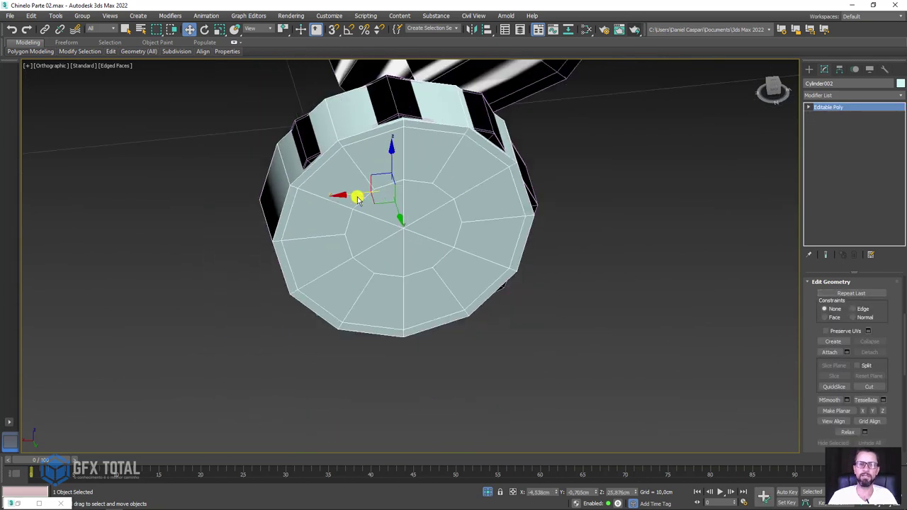
pyautogui.scroll(-2, 358, 199)
pyautogui.scroll(-5, 360, 196)
pyautogui.scroll(-2, 374, 213)
# Step: Select the strap and Attach both cylinder caps to it
pyautogui.click(347, 189)
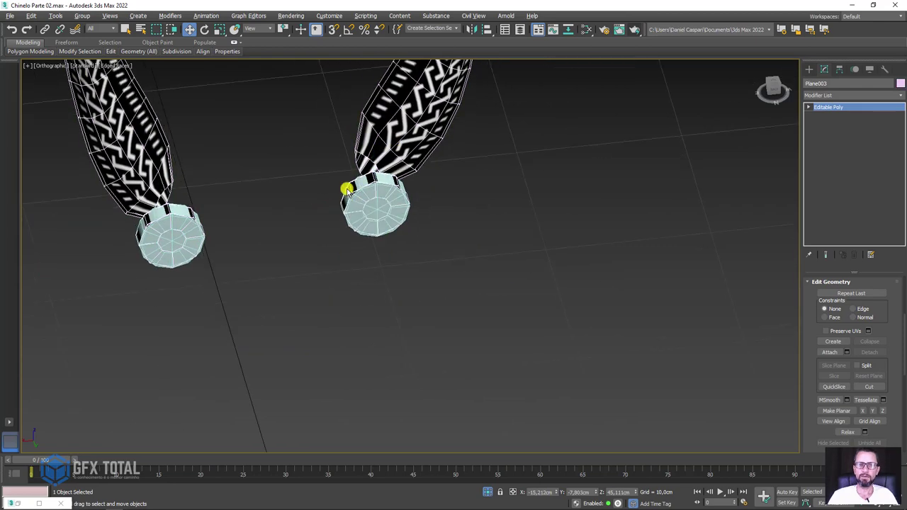
pyautogui.moveTo(347, 188)
pyautogui.keyDown('alt'); pyautogui.mouseDown(button='middle')
pyautogui.moveTo(434, 152)
pyautogui.moveTo(490, 145)
pyautogui.mouseUp(button='middle'); pyautogui.keyUp('alt')
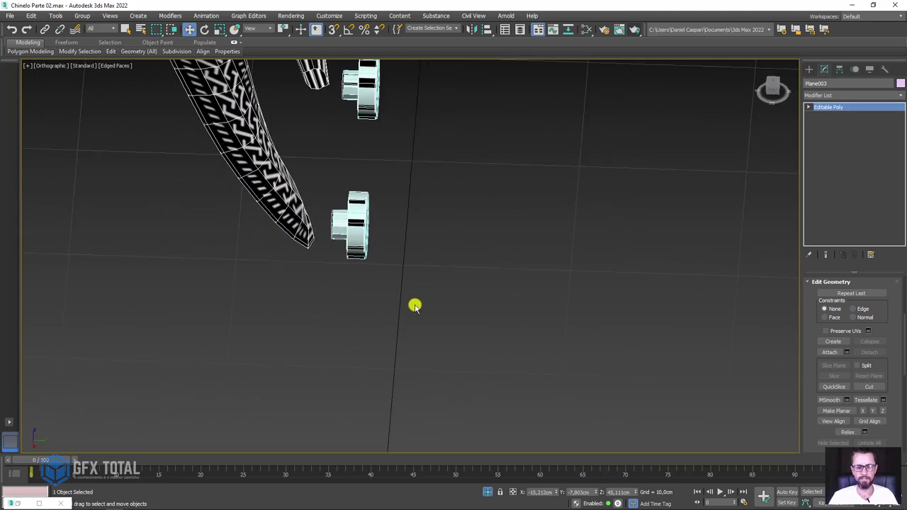
pyautogui.press('5')
pyautogui.click(394, 164)
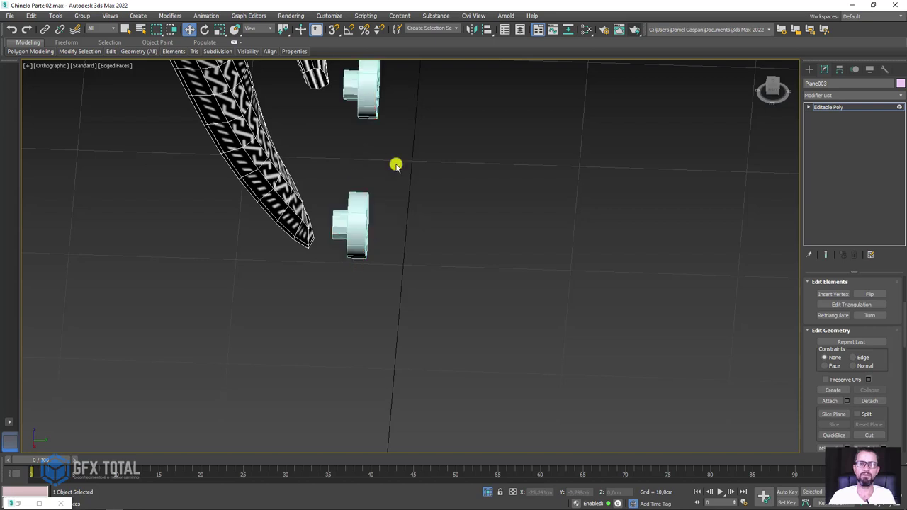
pyautogui.moveTo(394, 163)
pyautogui.keyDown('alt'); pyautogui.mouseDown(button='middle')
pyautogui.moveTo(443, 265)
pyautogui.moveTo(650, 343)
pyautogui.mouseUp(button='middle'); pyautogui.keyUp('alt')
pyautogui.click(827, 400)
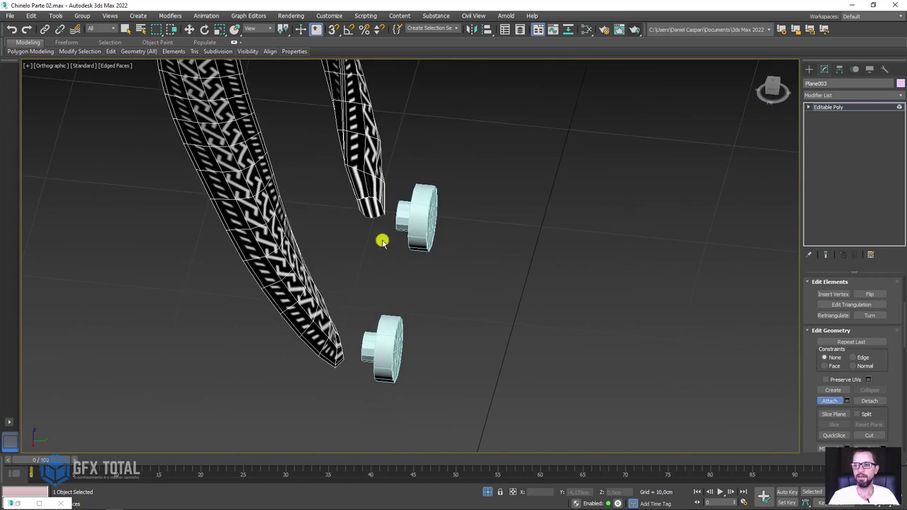
pyautogui.click(413, 211)
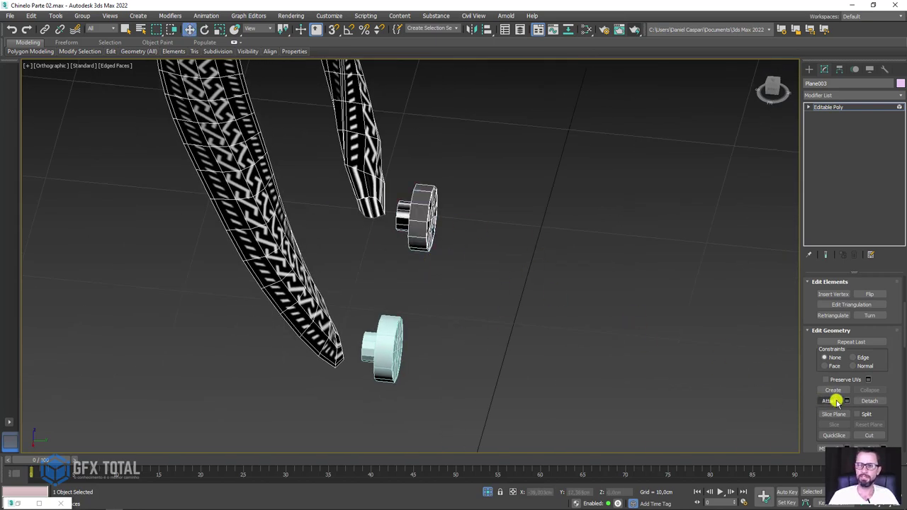
pyautogui.click(359, 344)
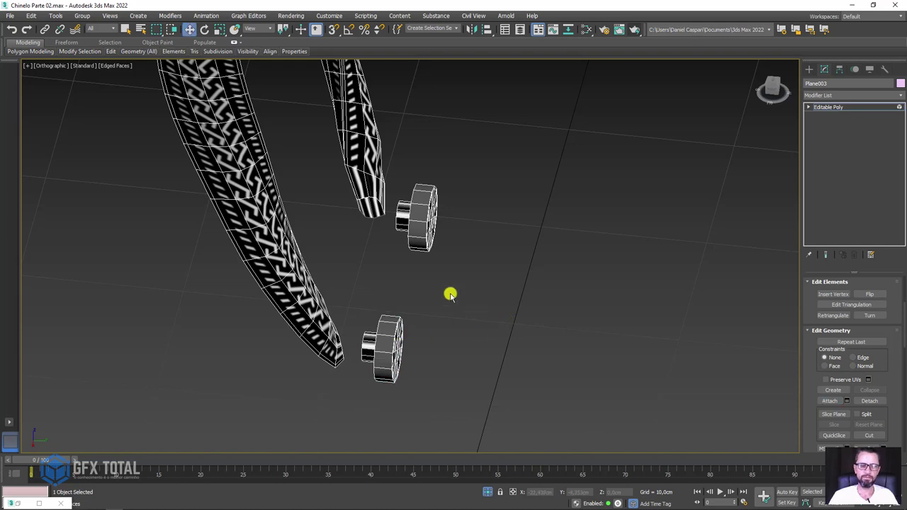
# Step: Bridge the upper strap end's open border onto its cap
pyautogui.press('3')
pyautogui.click(380, 210)
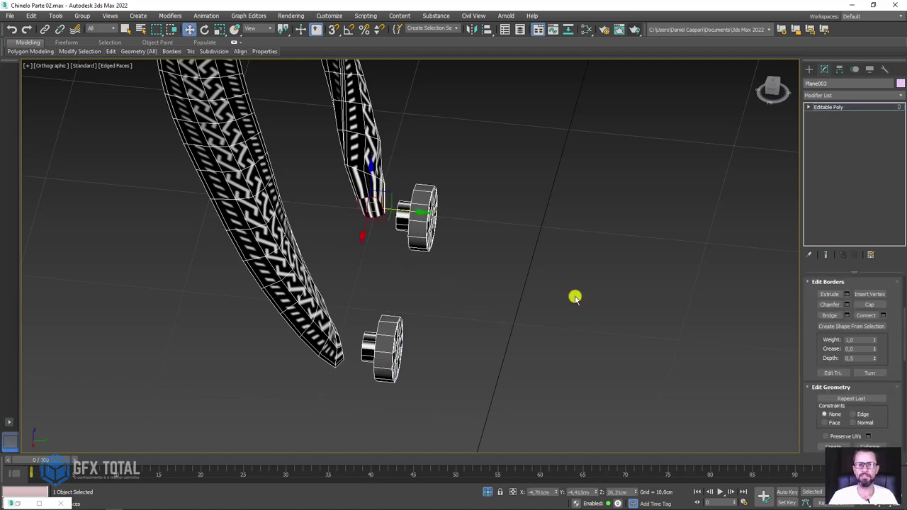
pyautogui.click(814, 320)
pyautogui.keyDown('alt'); pyautogui.moveTo(425, 298); pyautogui.dragTo(455, 289, button='middle'); pyautogui.keyUp('alt')
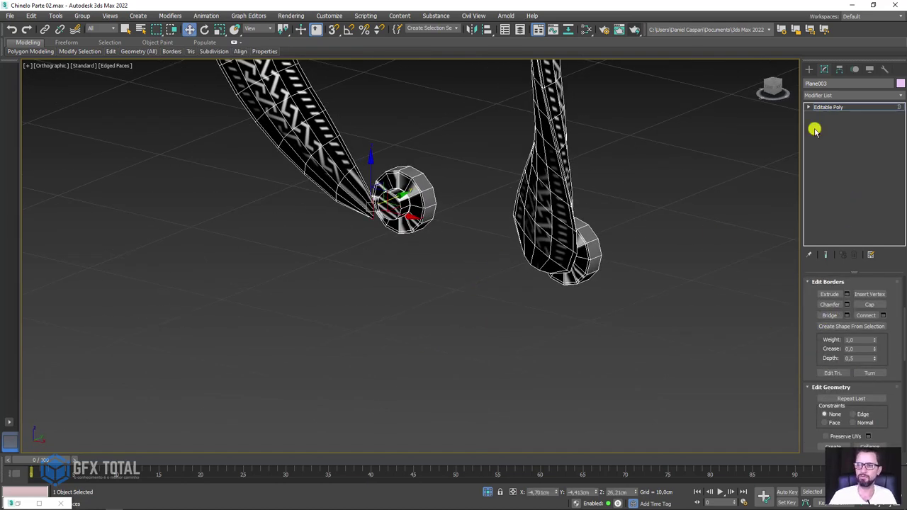
# Step: Select the cap's inner polygon, then Bridge the left and right strap-end borders to their caps
pyautogui.press('4')
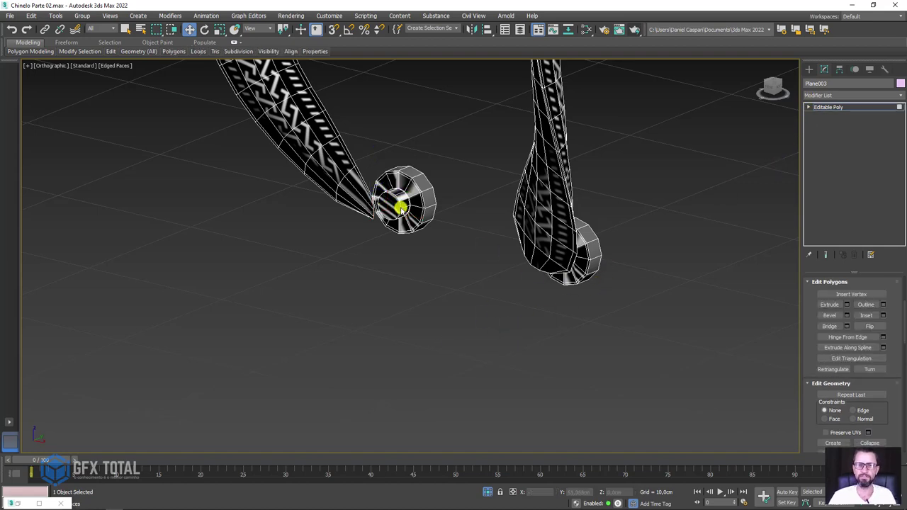
pyautogui.scroll(2, 516, 259)
pyautogui.moveTo(551, 274)
pyautogui.keyDown('alt'); pyautogui.mouseDown(button='middle')
pyautogui.moveTo(573, 283)
pyautogui.moveTo(471, 273)
pyautogui.mouseUp(button='middle'); pyautogui.keyUp('alt')
pyautogui.scroll(2, 545, 287)
pyautogui.click(545, 287)
pyautogui.scroll(-3, 536, 283)
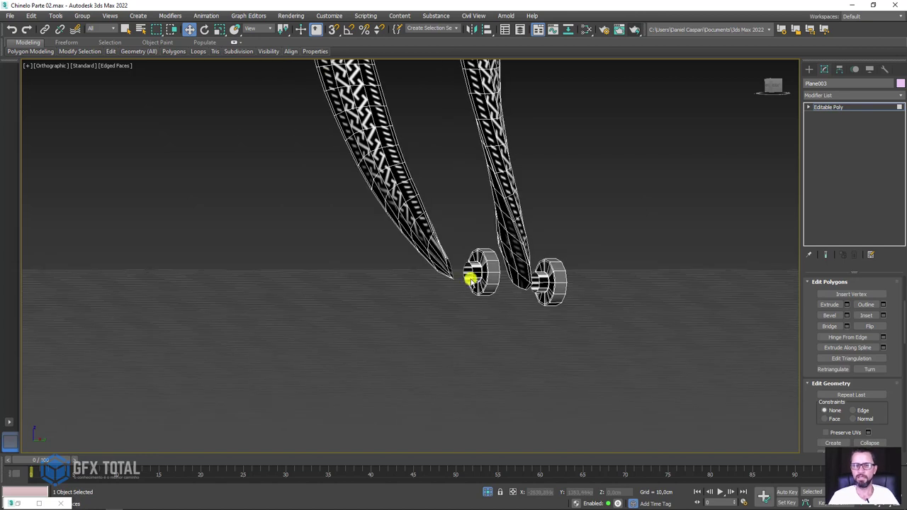
pyautogui.scroll(2, 467, 282)
pyautogui.press('3')
pyautogui.moveTo(486, 334); pyautogui.dragTo(394, 222)
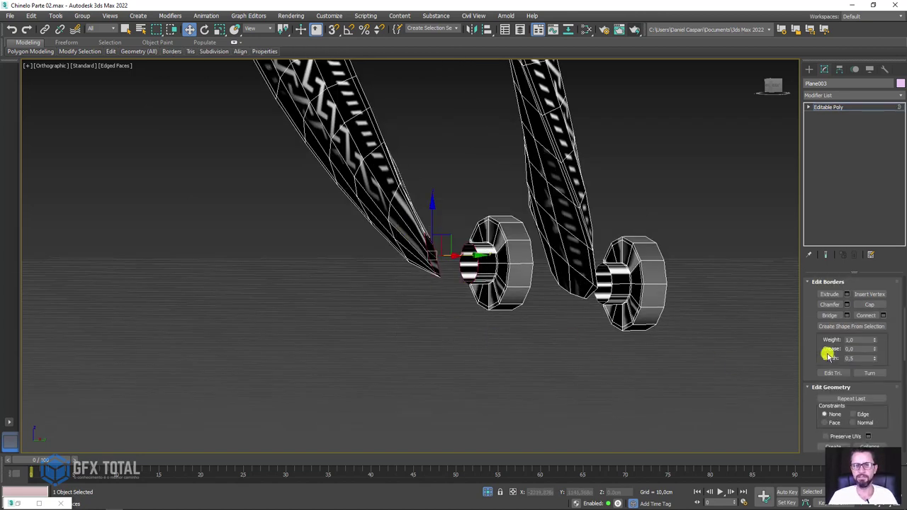
pyautogui.click(829, 315)
pyautogui.moveTo(560, 226); pyautogui.dragTo(713, 285)
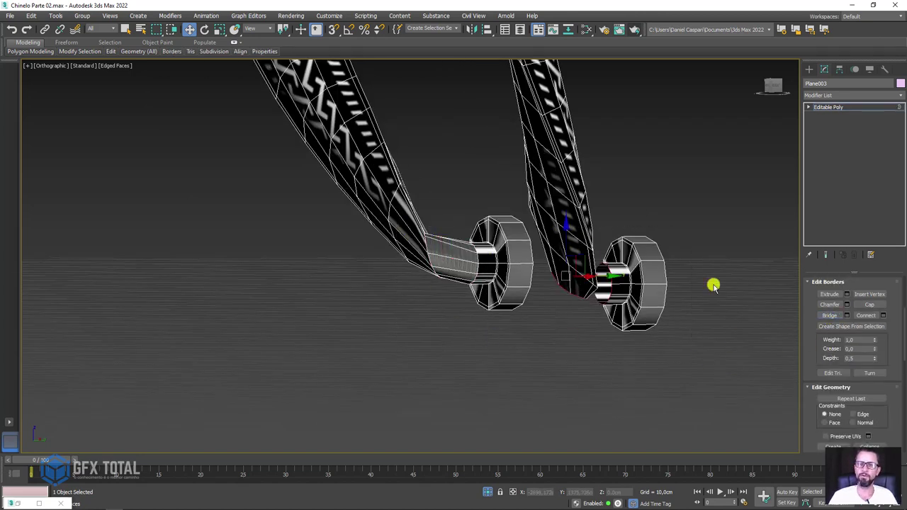
pyautogui.click(829, 315)
# Step: In the Slate Material Editor, disconnect the Bitmap from the strap's Diffuse channel
pyautogui.moveTo(663, 300)
pyautogui.keyDown('alt'); pyautogui.mouseDown(button='middle')
pyautogui.moveTo(607, 297)
pyautogui.moveTo(595, 71)
pyautogui.mouseUp(button='middle'); pyautogui.keyUp('alt')
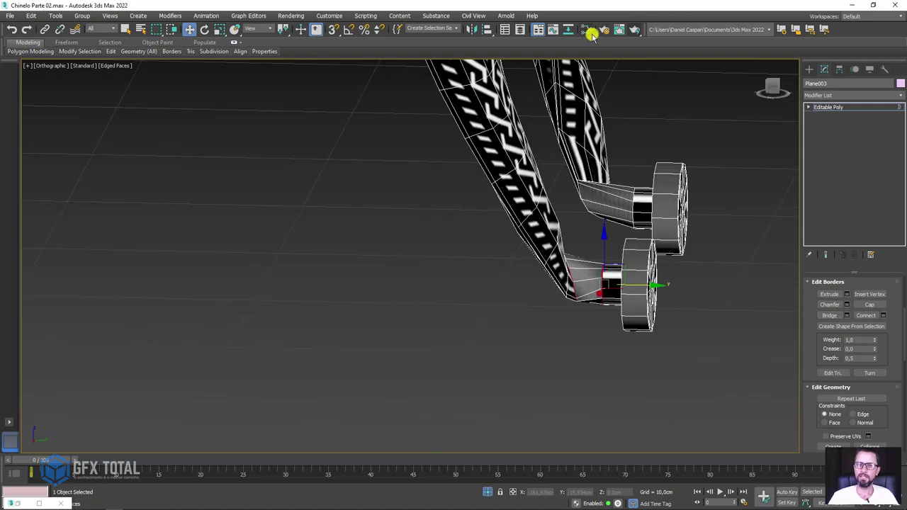
pyautogui.click(590, 32)
pyautogui.moveTo(553, 293); pyautogui.dragTo(502, 293)
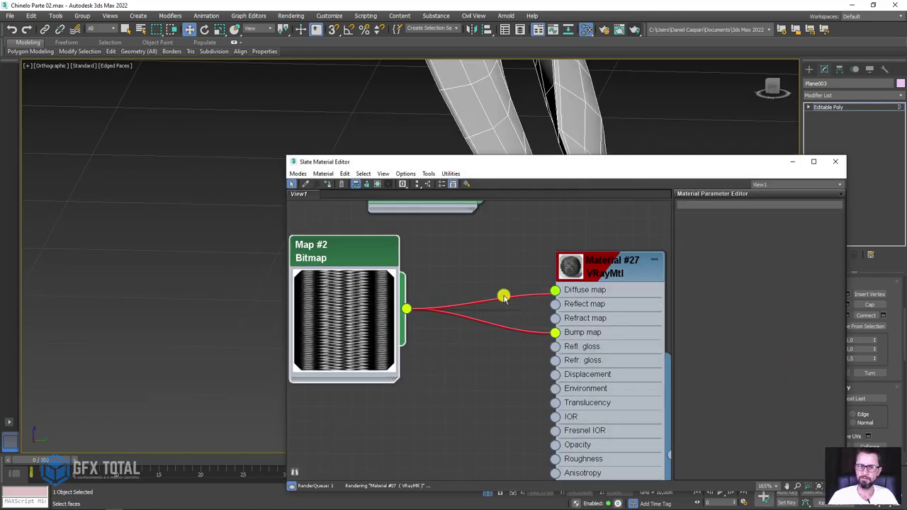
pyautogui.click(792, 162)
# Step: Return to Plane003's Editable Poly level and add a TurboSmooth modifier
pyautogui.moveTo(577, 283)
pyautogui.keyDown('alt'); pyautogui.mouseDown(button='middle')
pyautogui.moveTo(682, 262)
pyautogui.moveTo(599, 265)
pyautogui.mouseUp(button='middle'); pyautogui.keyUp('alt')
pyautogui.scroll(3, 597, 290)
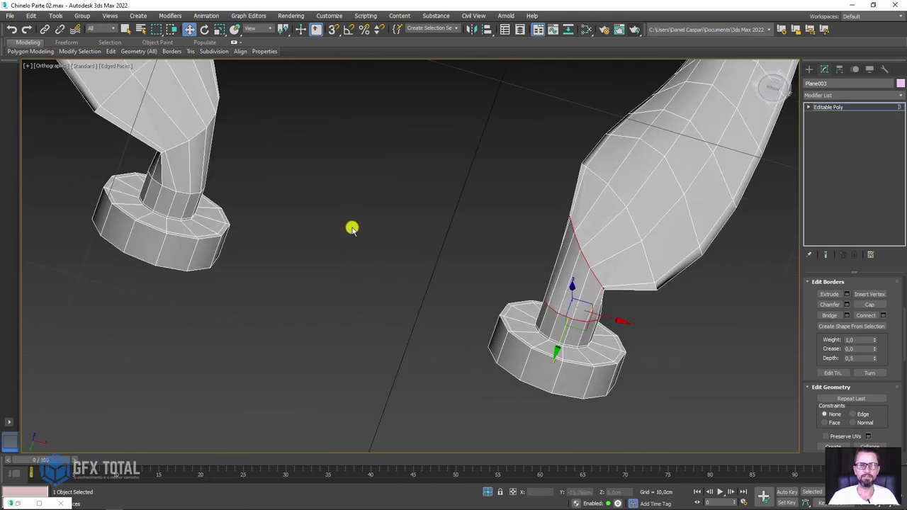
pyautogui.moveTo(352, 228)
pyautogui.keyDown('alt'); pyautogui.mouseDown(button='middle')
pyautogui.moveTo(362, 255)
pyautogui.moveTo(380, 266)
pyautogui.mouseUp(button='middle'); pyautogui.keyUp('alt')
pyautogui.click(850, 108)
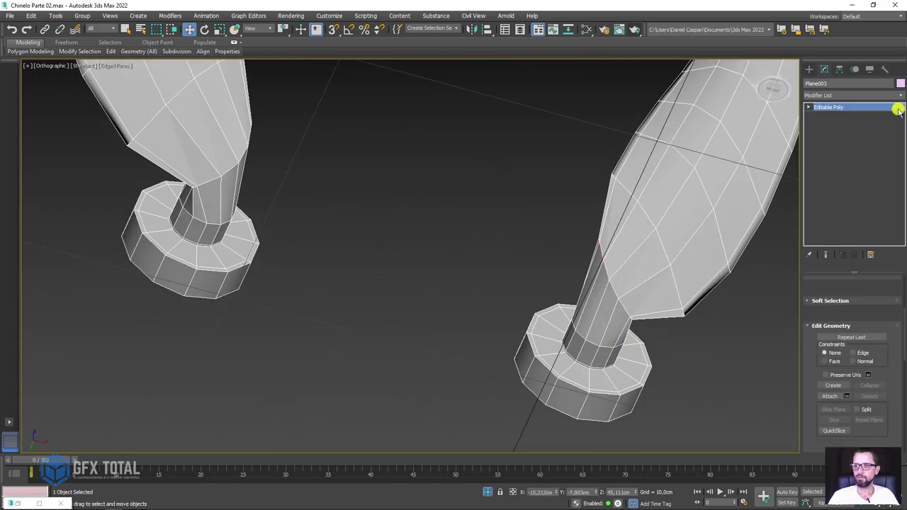
pyautogui.click(900, 94)
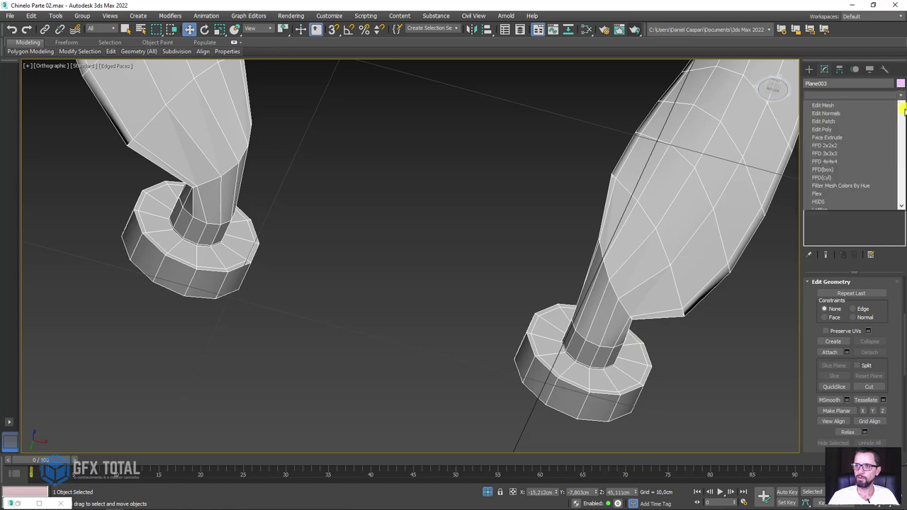
pyautogui.moveTo(900, 129); pyautogui.dragTo(900, 354)
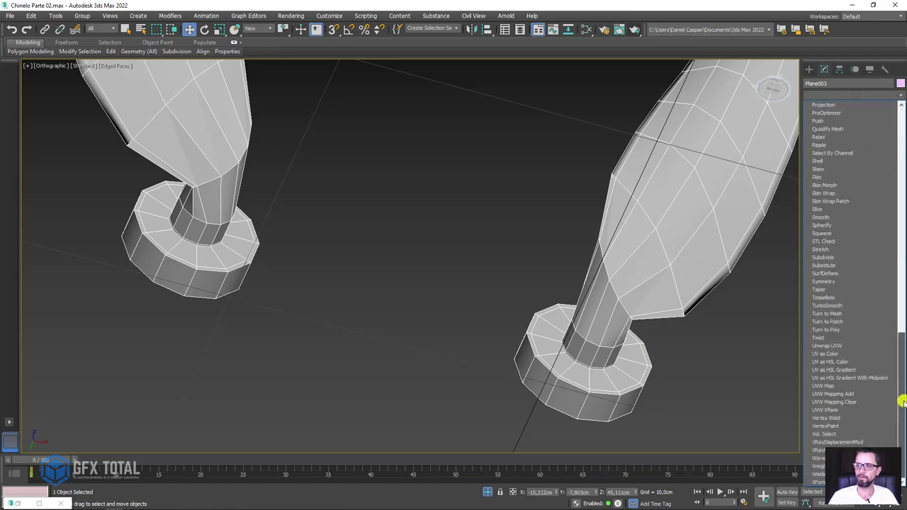
pyautogui.click(835, 306)
pyautogui.scroll(-3, 636, 339)
# Step: Box-select the front foot's vertices at vertex level and frame them for scaling
pyautogui.scroll(-3, 648, 303)
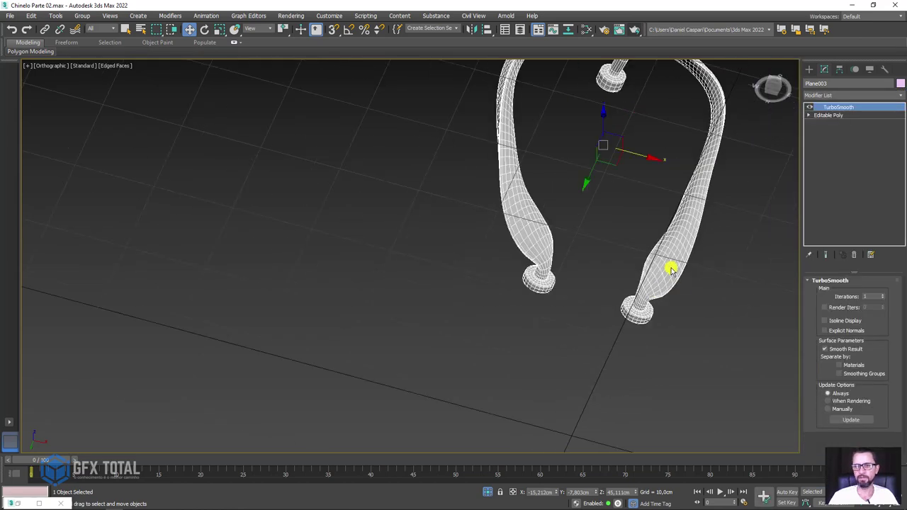
pyautogui.moveTo(670, 264)
pyautogui.keyDown('alt'); pyautogui.mouseDown(button='middle')
pyautogui.moveTo(680, 342)
pyautogui.moveTo(677, 243)
pyautogui.moveTo(680, 291)
pyautogui.mouseUp(button='middle'); pyautogui.keyUp('alt')
pyautogui.scroll(-3, 549, 373)
pyautogui.keyDown('alt'); pyautogui.moveTo(550, 373); pyautogui.dragTo(537, 311, button='middle'); pyautogui.keyUp('alt')
pyautogui.scroll(3, 539, 284)
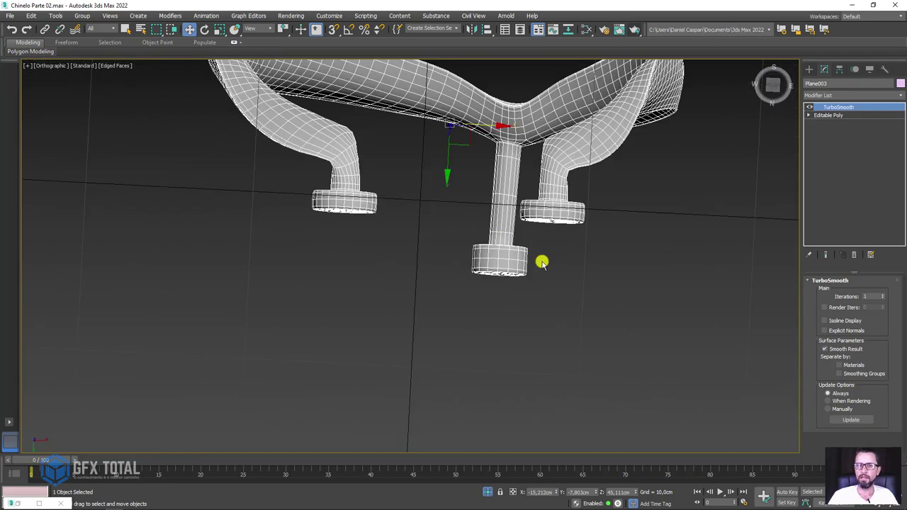
pyautogui.scroll(3, 543, 261)
pyautogui.click(808, 115)
pyautogui.click(822, 124)
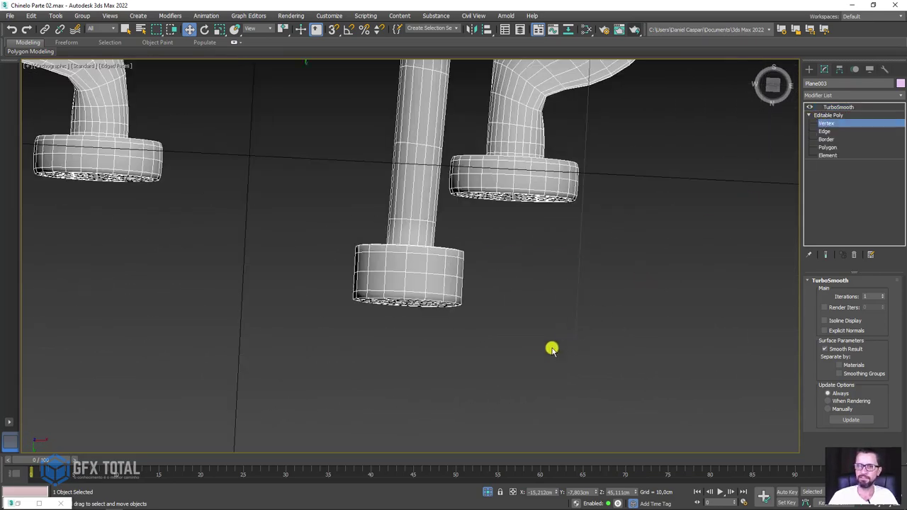
pyautogui.moveTo(532, 358); pyautogui.dragTo(356, 271)
pyautogui.press('e')
pyautogui.press('r')
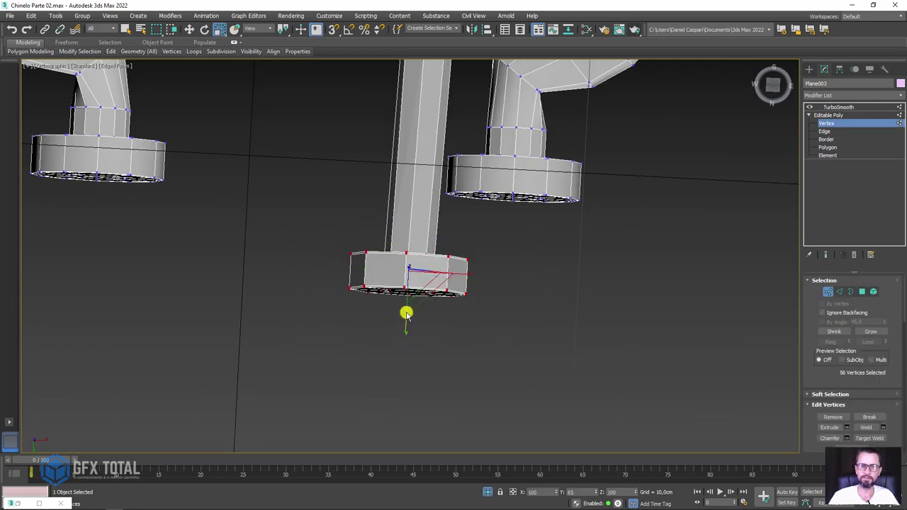
pyautogui.keyDown('alt'); pyautogui.moveTo(407, 319); pyautogui.dragTo(496, 361, button='middle'); pyautogui.keyUp('alt')
pyautogui.press('z')
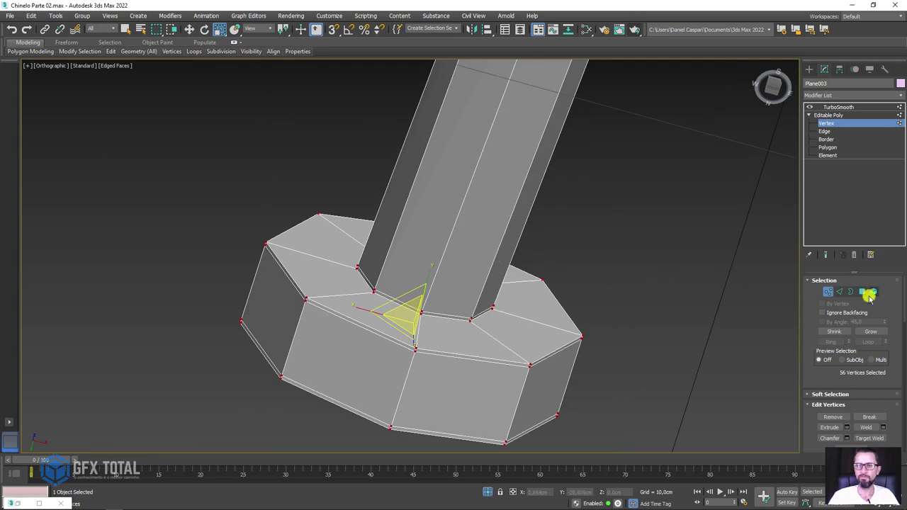
# Step: Insert a Swift Loop around the stem's base and slide it up the stem
pyautogui.click(839, 292)
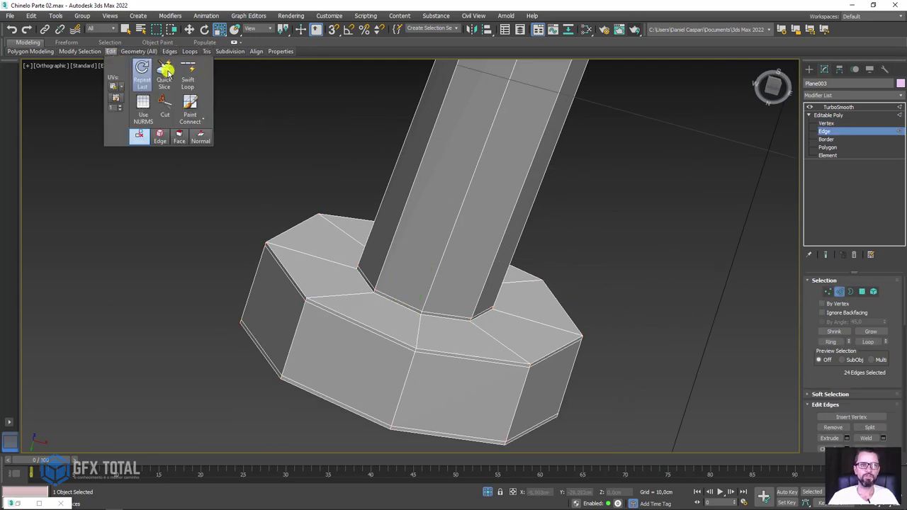
pyautogui.click(187, 71)
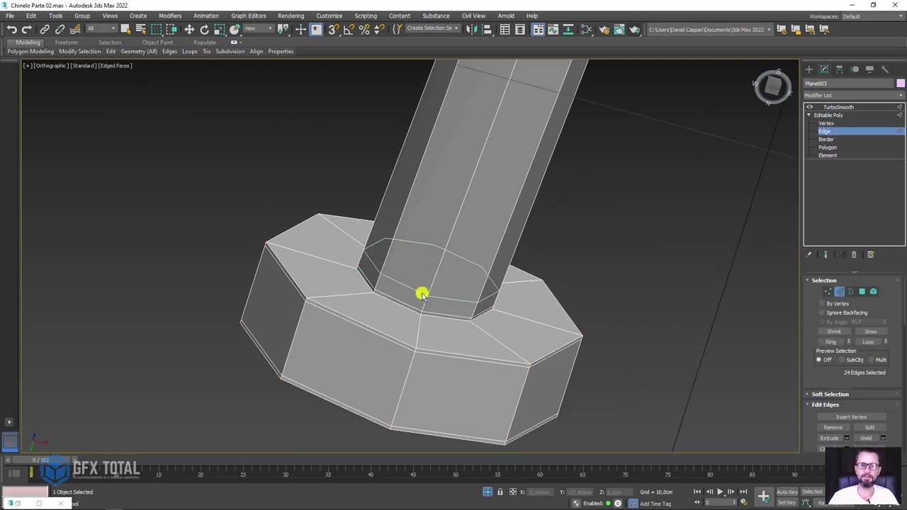
pyautogui.click(423, 292)
pyautogui.press('w')
pyautogui.moveTo(417, 318)
pyautogui.mouseDown()
pyautogui.moveTo(457, 199)
pyautogui.moveTo(487, 198)
pyautogui.mouseUp()
pyautogui.moveTo(487, 198)
pyautogui.keyDown('alt'); pyautogui.mouseDown(button='middle')
pyautogui.moveTo(580, 257)
pyautogui.moveTo(609, 259)
pyautogui.moveTo(564, 229)
pyautogui.moveTo(647, 326)
pyautogui.moveTo(474, 259)
pyautogui.mouseUp(button='middle'); pyautogui.keyUp('alt')
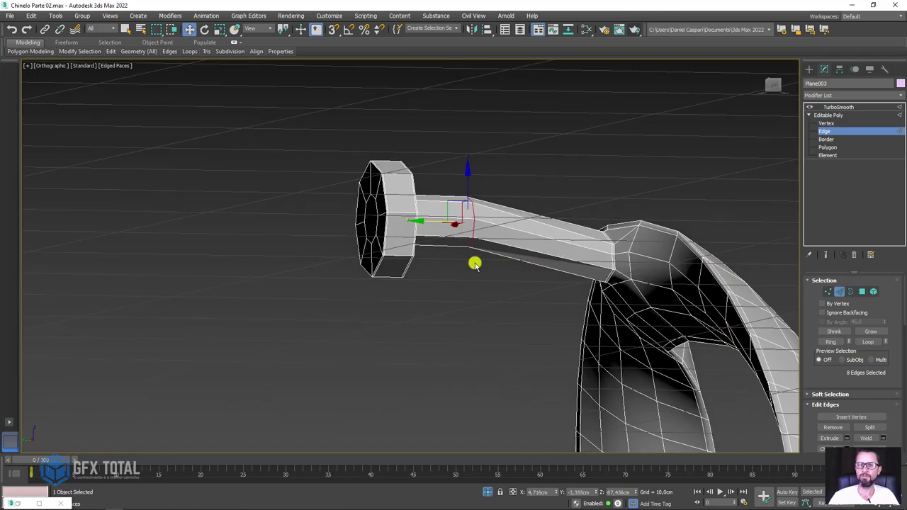
# Step: Select the edge ring and the loop around the stem for moving
pyautogui.scroll(3, 425, 265)
pyautogui.scroll(2, 358, 313)
pyautogui.hotkey('alt', 'r')
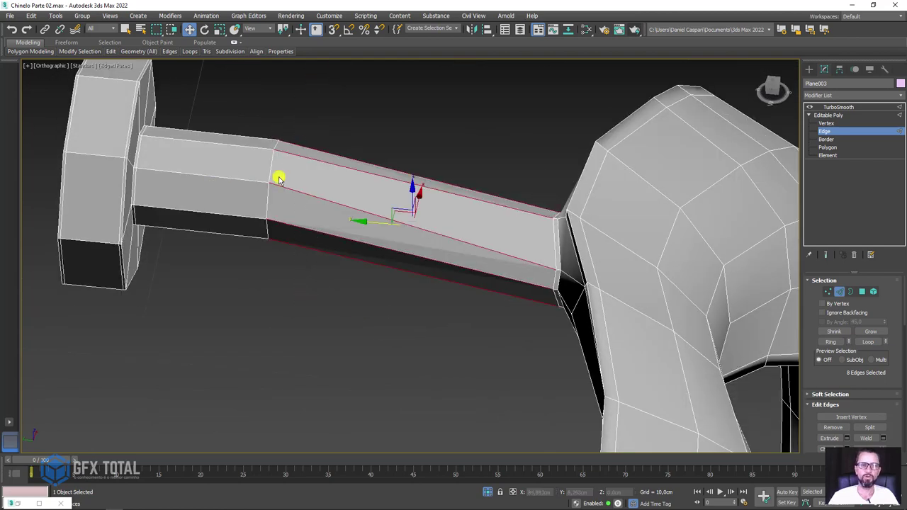
pyautogui.scroll(2, 280, 181)
pyautogui.doubleClick(275, 186)
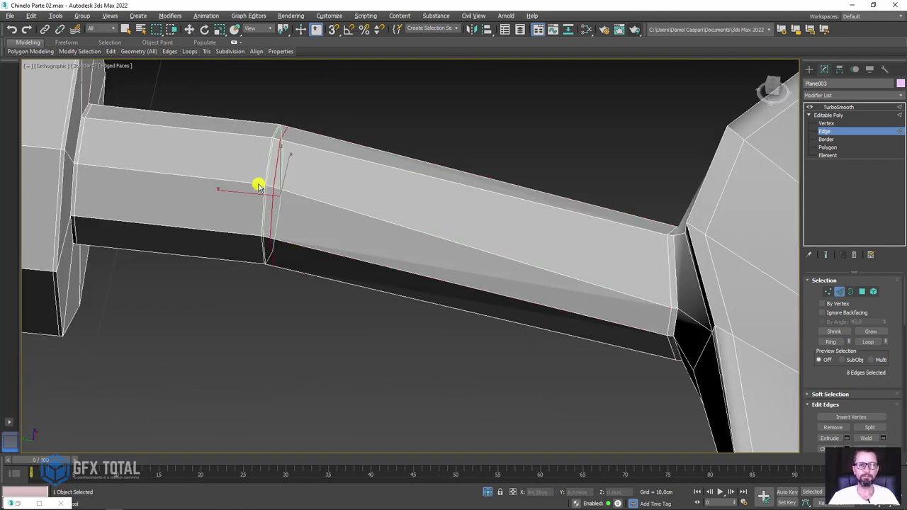
pyautogui.press('w')
pyautogui.keyDown('alt'); pyautogui.moveTo(249, 184); pyautogui.dragTo(776, 132, button='middle'); pyautogui.keyUp('alt')
# Step: Show the TurboSmoothed strap in Perspective view and inspect the plugs in the sole holes
pyautogui.click(839, 116)
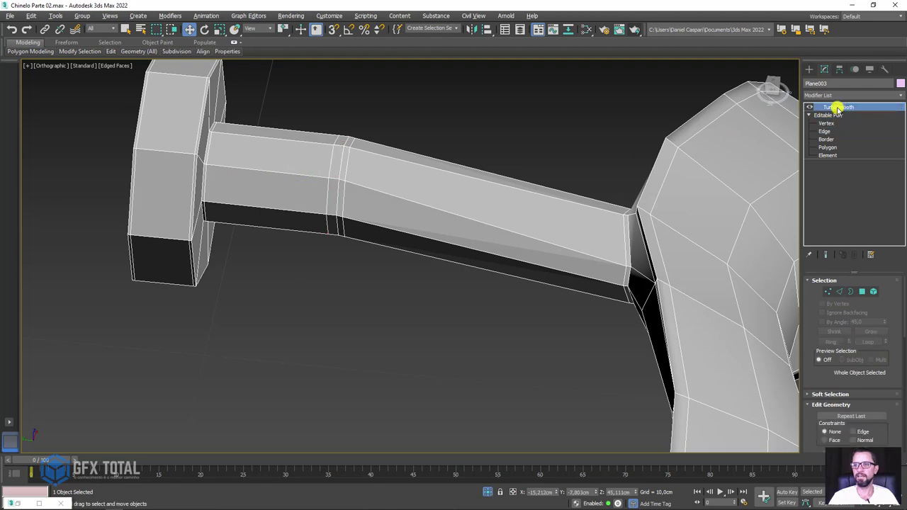
pyautogui.click(838, 107)
pyautogui.scroll(-5, 528, 192)
pyautogui.moveTo(513, 229)
pyautogui.keyDown('alt'); pyautogui.mouseDown(button='middle')
pyautogui.moveTo(611, 336)
pyautogui.moveTo(519, 481)
pyautogui.moveTo(597, 358)
pyautogui.moveTo(522, 330)
pyautogui.moveTo(572, 292)
pyautogui.mouseUp(button='middle'); pyautogui.keyUp('alt')
pyautogui.press('p')
pyautogui.scroll(-4, 527, 291)
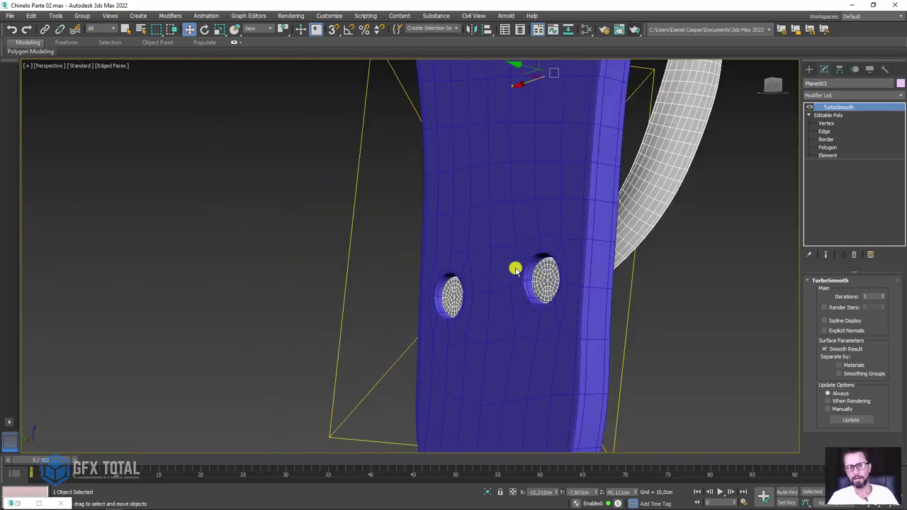
pyautogui.moveTo(516, 265)
pyautogui.keyDown('alt'); pyautogui.mouseDown(button='middle')
pyautogui.moveTo(538, 265)
pyautogui.moveTo(643, 383)
pyautogui.mouseUp(button='middle'); pyautogui.keyUp('alt')
pyautogui.scroll(3, 580, 224)
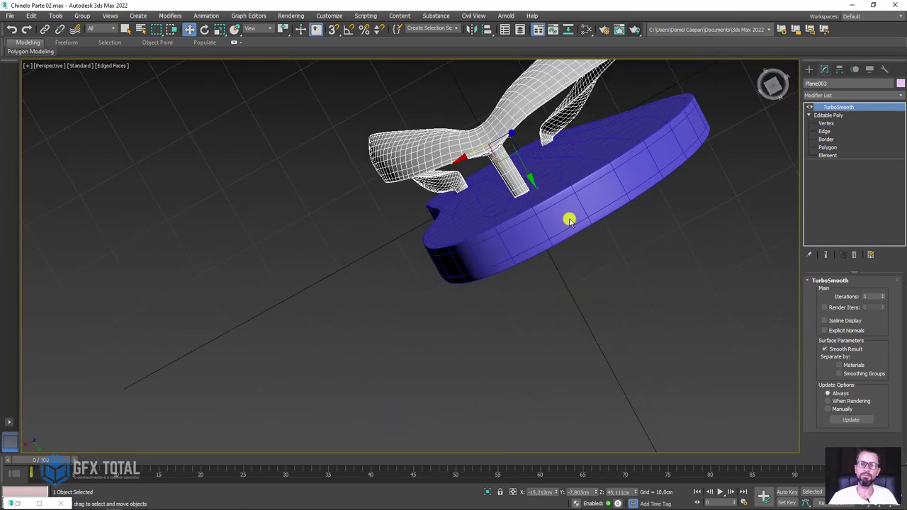
# Step: Select the sole, disable its TurboSmooth, and edit its Edit Poly at vertex level
pyautogui.click(582, 216)
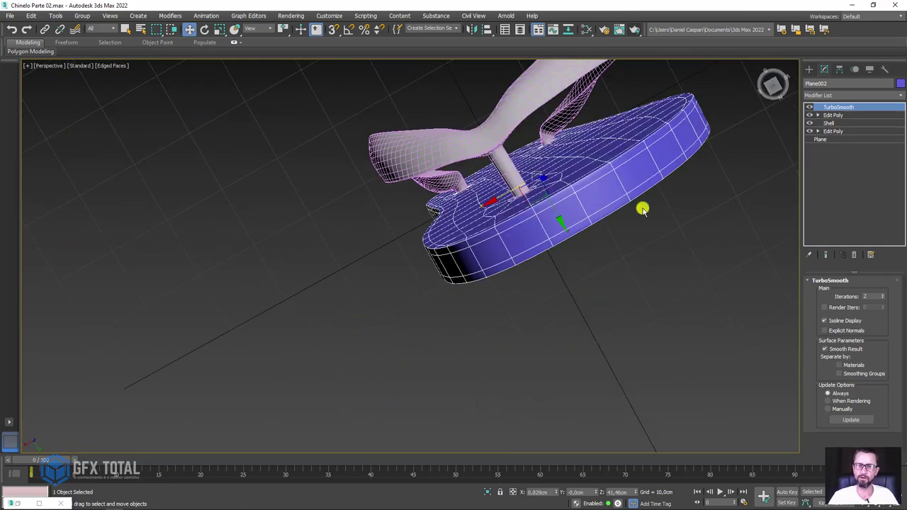
pyautogui.click(809, 107)
pyautogui.click(817, 115)
pyautogui.click(836, 123)
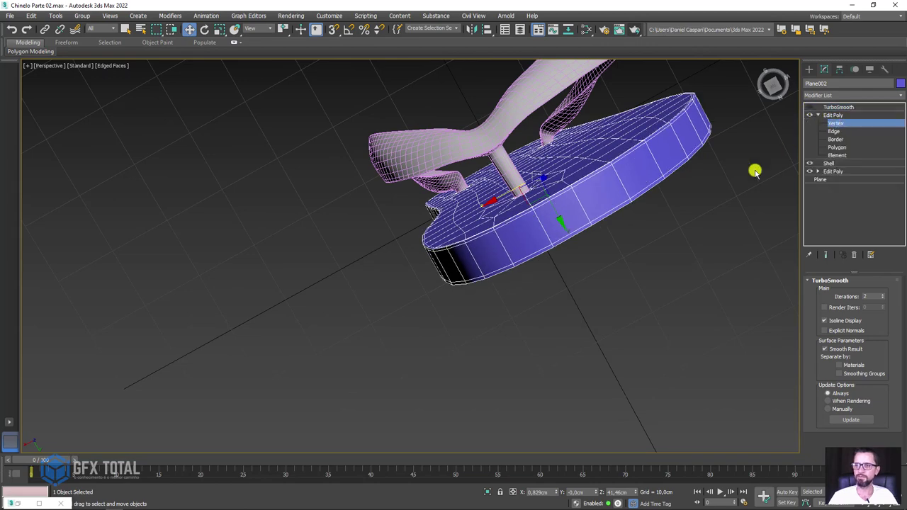
# Step: In the Left wireframe view, shift the selected sole vertices slightly left on X
pyautogui.press('f')
pyautogui.press('z')
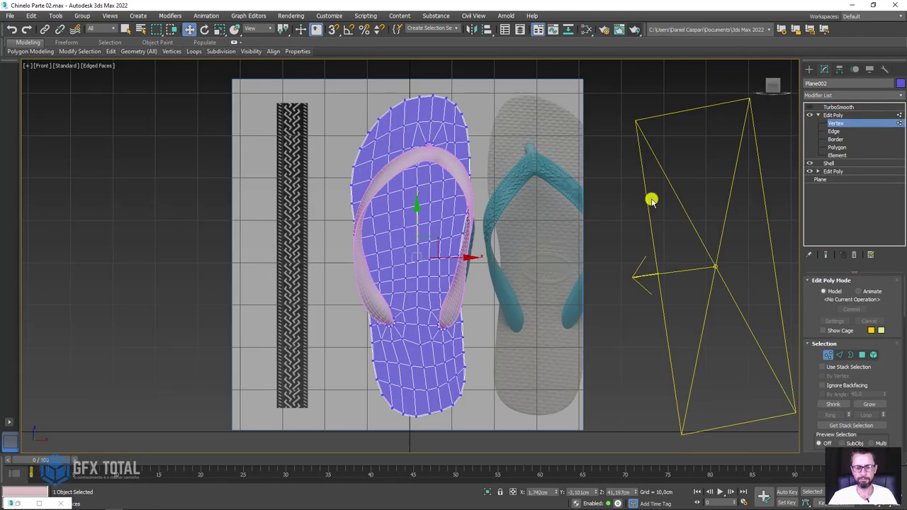
pyautogui.press('l')
pyautogui.scroll(2, 384, 143)
pyautogui.scroll(2, 387, 138)
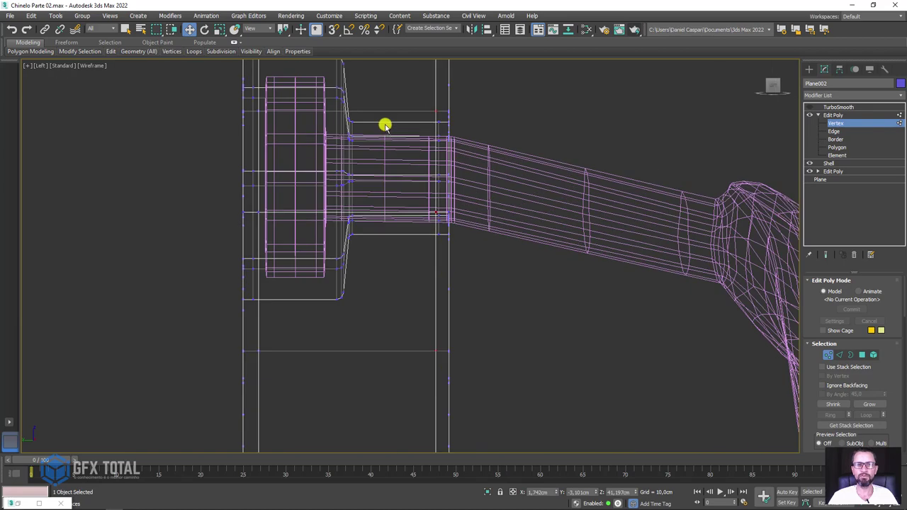
pyautogui.scroll(2, 385, 123)
pyautogui.scroll(-4, 359, 259)
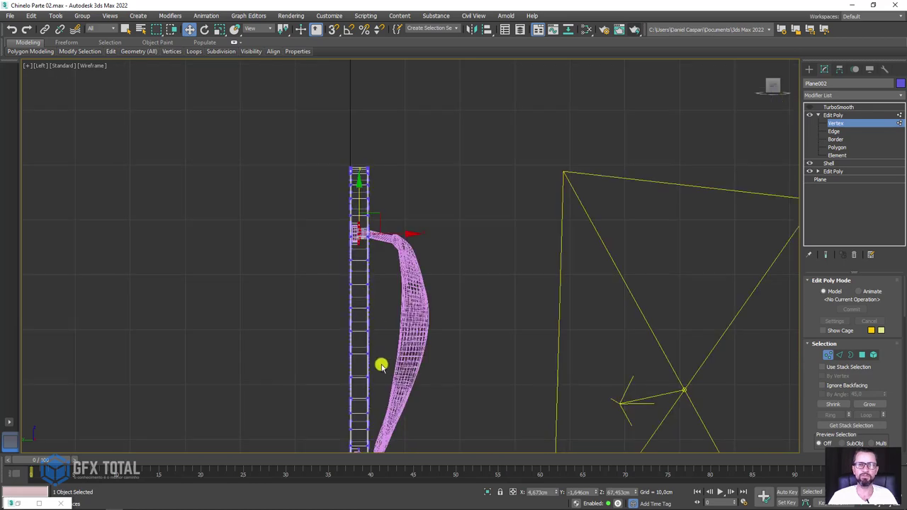
pyautogui.moveTo(380, 364); pyautogui.dragTo(364, 257, button='middle')
pyautogui.scroll(4, 376, 240)
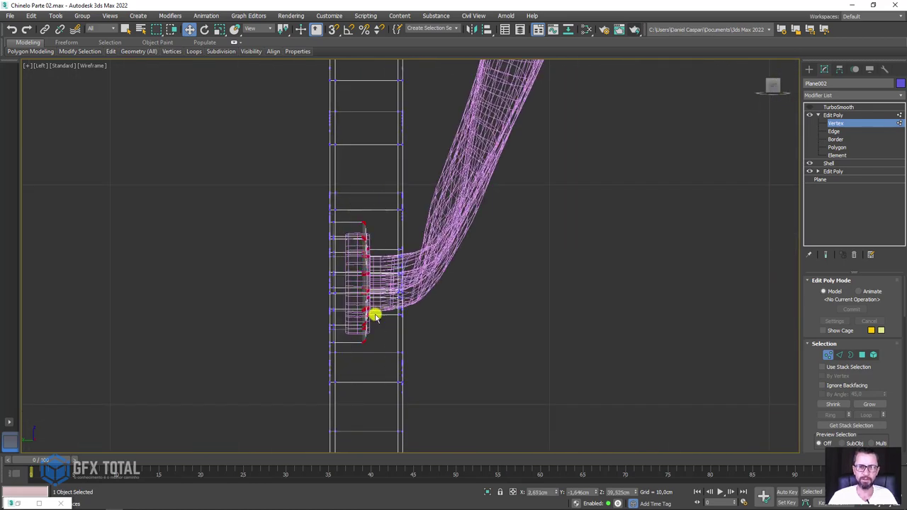
pyautogui.scroll(2, 373, 317)
pyautogui.scroll(-3, 379, 269)
pyautogui.scroll(1, 385, 212)
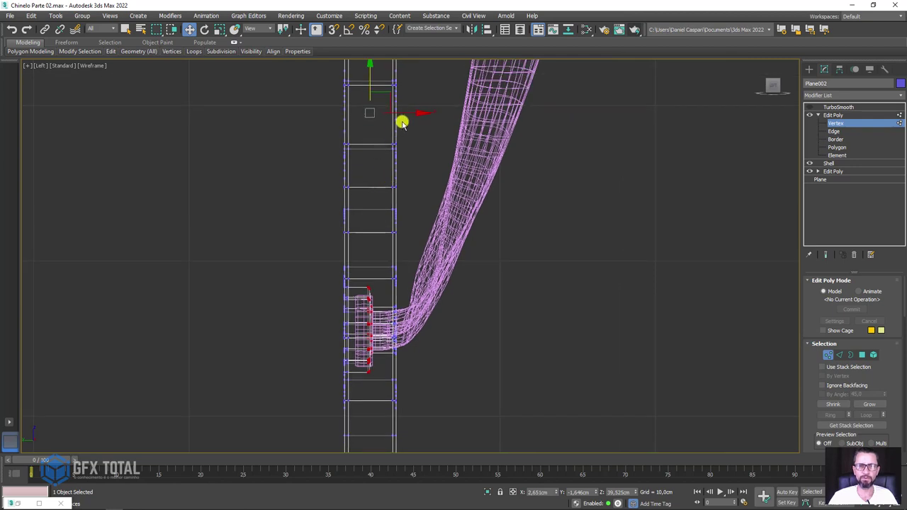
pyautogui.moveTo(410, 113); pyautogui.dragTo(404, 113)
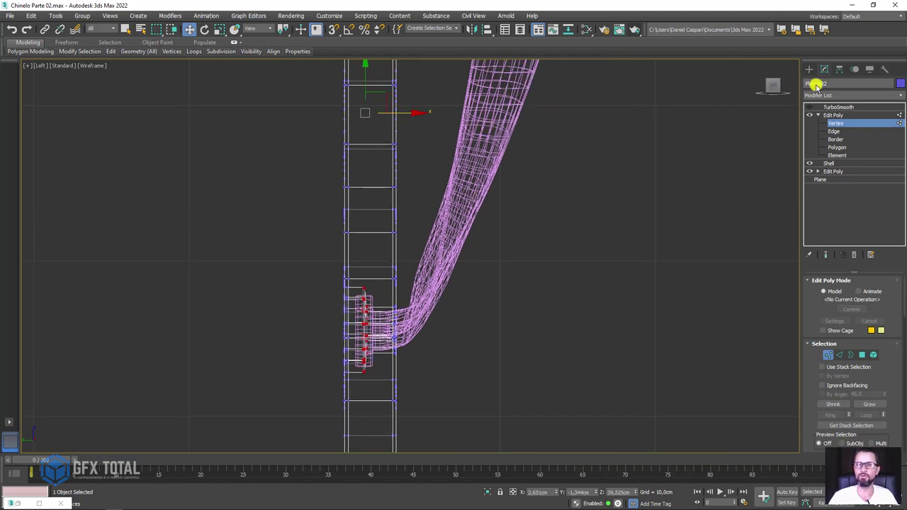
pyautogui.click(843, 114)
# Step: Select the white strap's plug vertex cluster and raise the plug and stem vertices
pyautogui.click(480, 178)
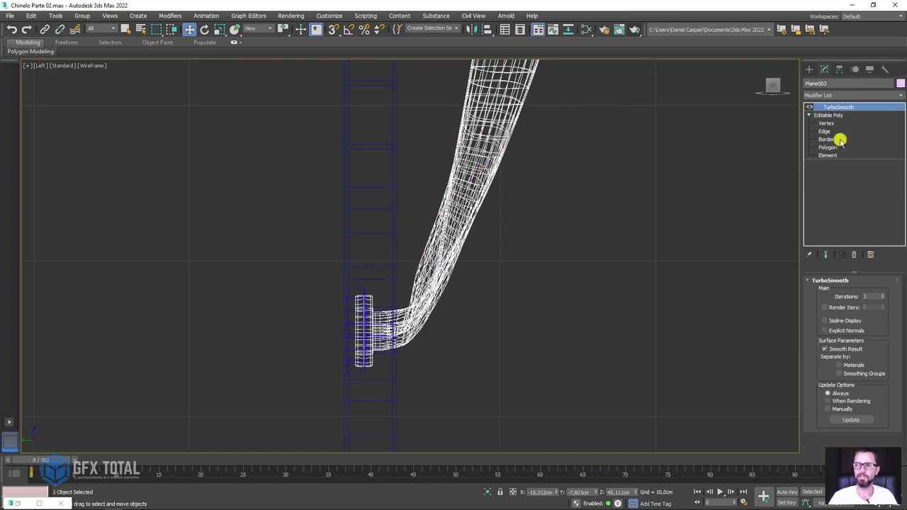
pyautogui.click(826, 123)
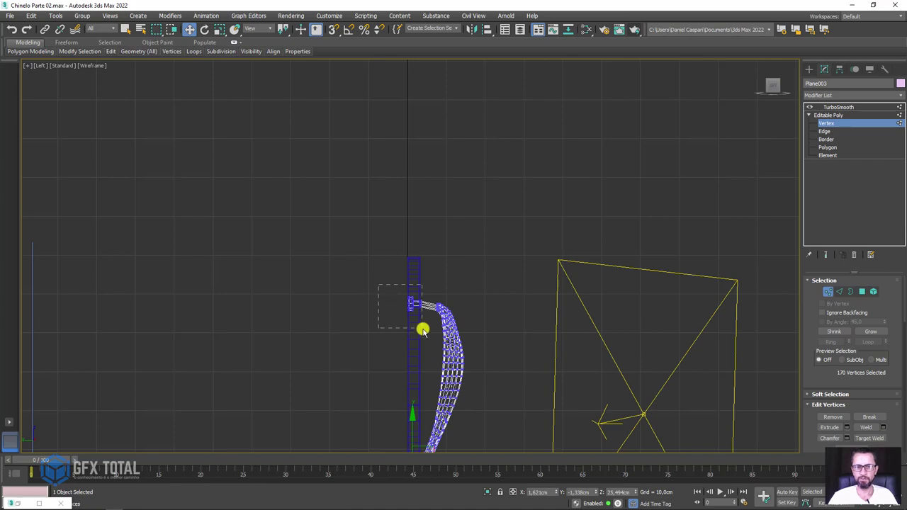
pyautogui.moveTo(416, 331); pyautogui.dragTo(415, 309)
pyautogui.scroll(5, 424, 355)
pyautogui.scroll(-3, 422, 368)
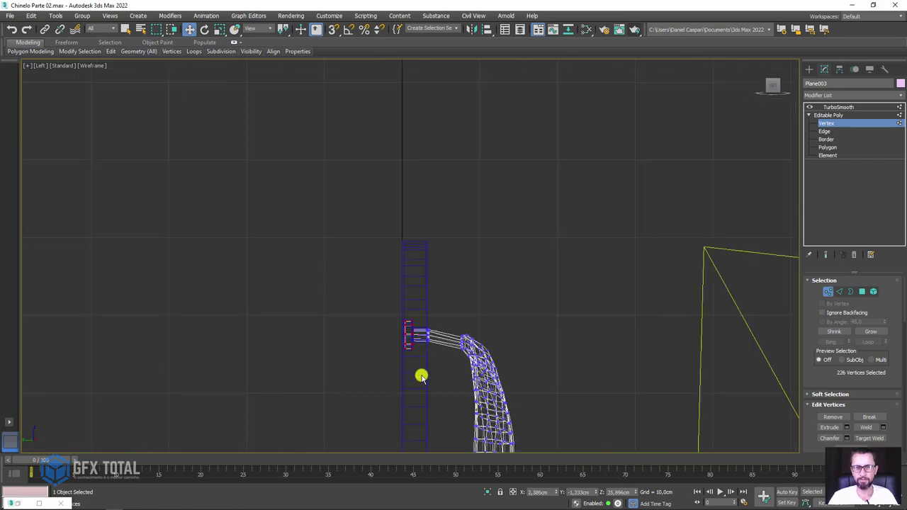
pyautogui.scroll(2, 439, 354)
pyautogui.scroll(3, 439, 372)
pyautogui.scroll(-3, 400, 241)
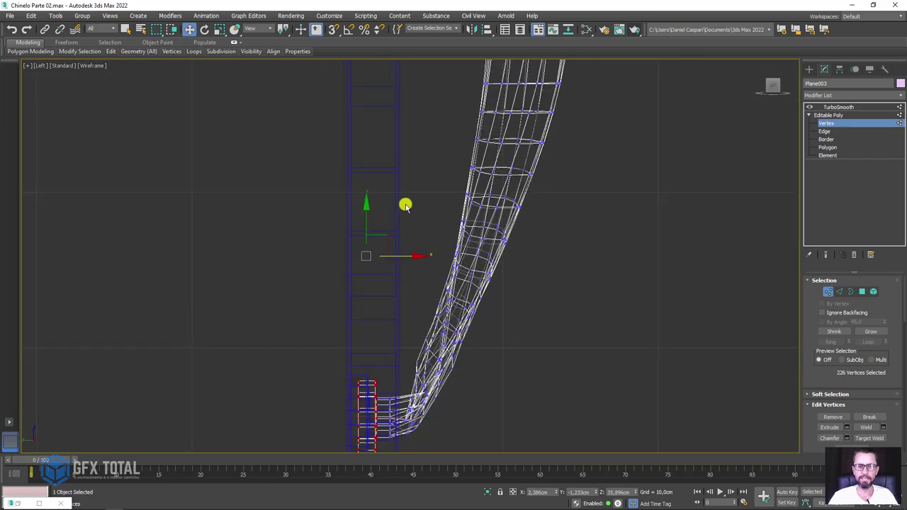
pyautogui.scroll(3, 400, 233)
pyautogui.scroll(-3, 386, 255)
pyautogui.moveTo(378, 257); pyautogui.dragTo(396, 197)
# Step: Nudge the stem-end vertices slightly right, then return to the strap's TurboSmooth result
pyautogui.moveTo(395, 195)
pyautogui.mouseDown(button='middle')
pyautogui.moveTo(401, 229)
pyautogui.moveTo(361, 239)
pyautogui.mouseUp(button='middle')
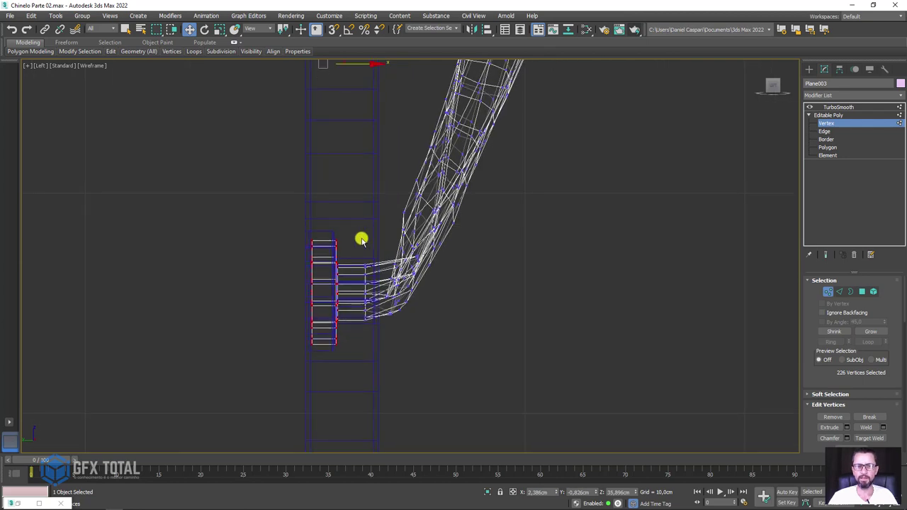
pyautogui.moveTo(382, 365); pyautogui.dragTo(383, 346)
pyautogui.scroll(2, 402, 301)
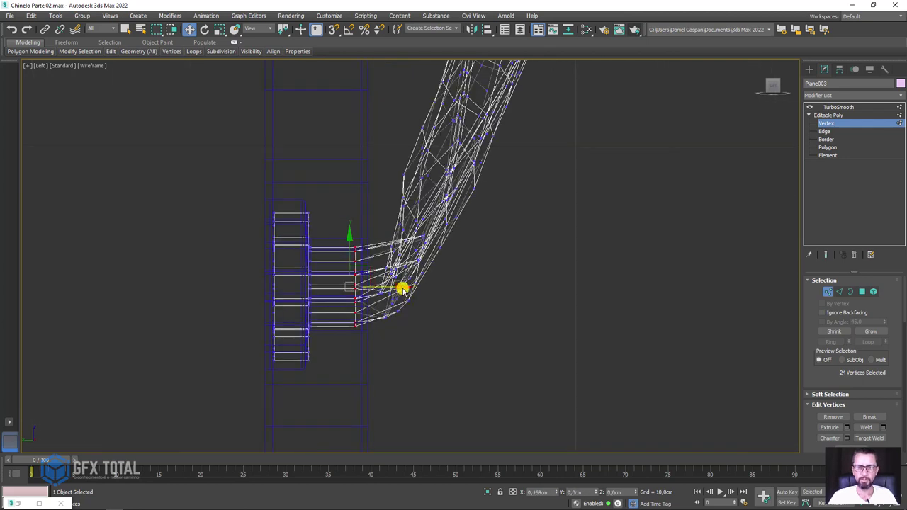
pyautogui.moveTo(394, 288); pyautogui.dragTo(415, 288)
pyautogui.scroll(-2, 411, 284)
pyautogui.scroll(-3, 401, 243)
pyautogui.moveTo(401, 141)
pyautogui.keyDown('alt'); pyautogui.mouseDown(button='middle')
pyautogui.moveTo(399, 344)
pyautogui.moveTo(404, 247)
pyautogui.mouseUp(button='middle'); pyautogui.keyUp('alt')
pyautogui.moveTo(347, 156); pyautogui.dragTo(347, 156)
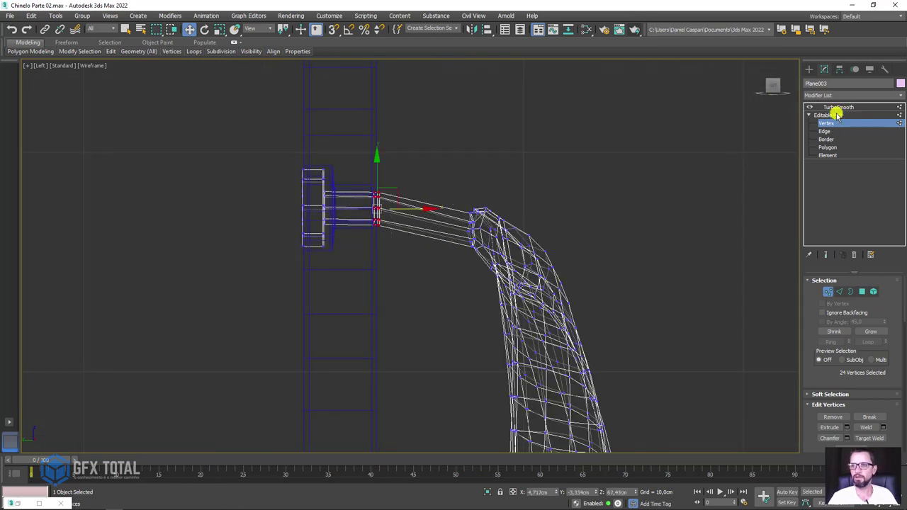
pyautogui.click(837, 107)
# Step: In Perspective, turn on Default Shading (F3) and orbit the flip-flop against the reference image
pyautogui.press('p')
pyautogui.scroll(-5, 637, 269)
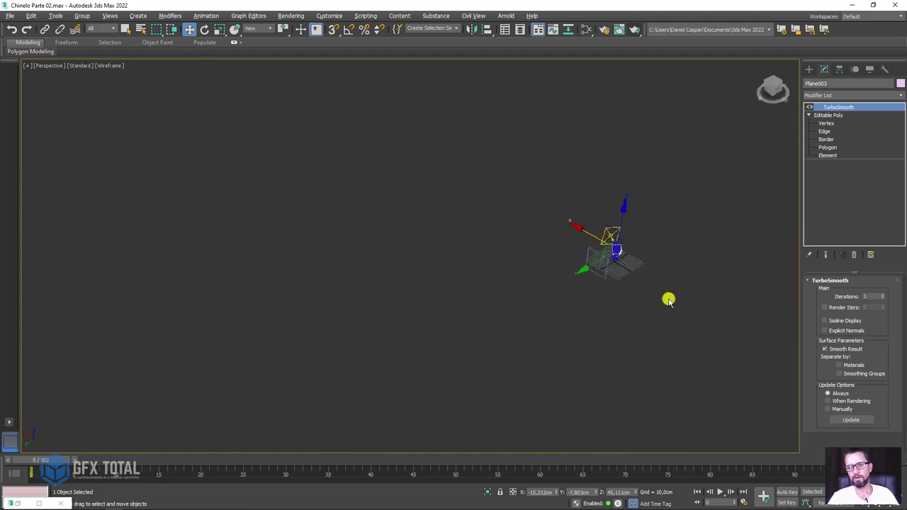
pyautogui.scroll(3, 668, 300)
pyautogui.moveTo(639, 265)
pyautogui.keyDown('alt'); pyautogui.mouseDown(button='middle')
pyautogui.moveTo(611, 300)
pyautogui.moveTo(456, 185)
pyautogui.moveTo(618, 269)
pyautogui.mouseUp(button='middle'); pyautogui.keyUp('alt')
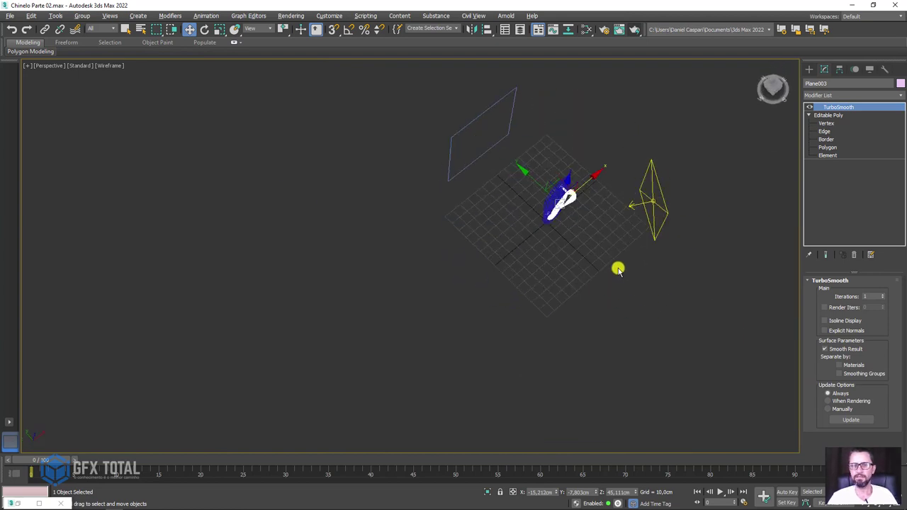
pyautogui.press('F3')
pyautogui.scroll(2, 577, 205)
pyautogui.scroll(4, 582, 216)
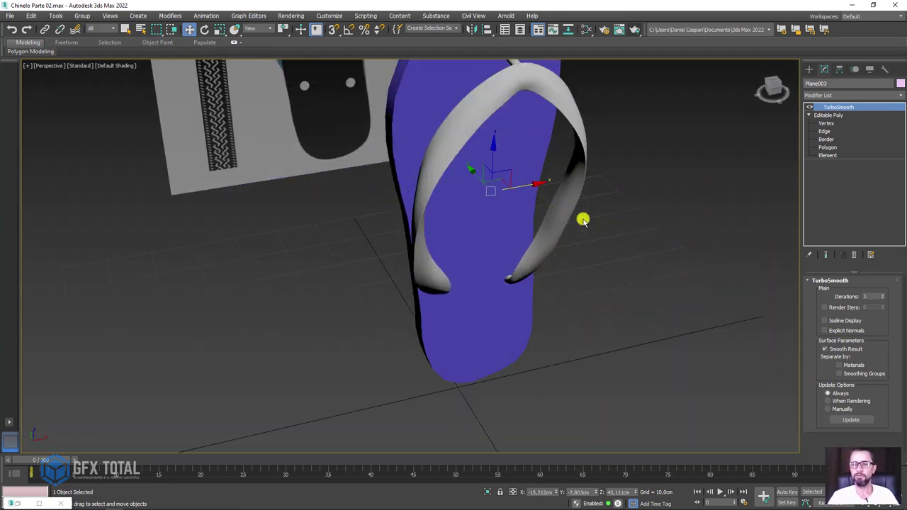
pyautogui.moveTo(582, 221)
pyautogui.keyDown('alt'); pyautogui.mouseDown(button='middle')
pyautogui.moveTo(569, 263)
pyautogui.moveTo(546, 269)
pyautogui.mouseUp(button='middle'); pyautogui.keyUp('alt')
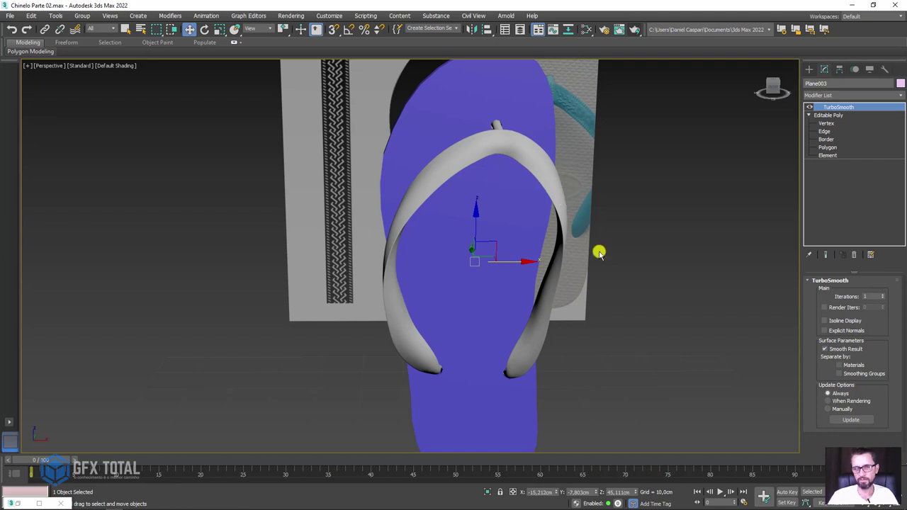
pyautogui.keyDown('alt'); pyautogui.moveTo(599, 251); pyautogui.dragTo(573, 255, button='middle'); pyautogui.keyUp('alt')
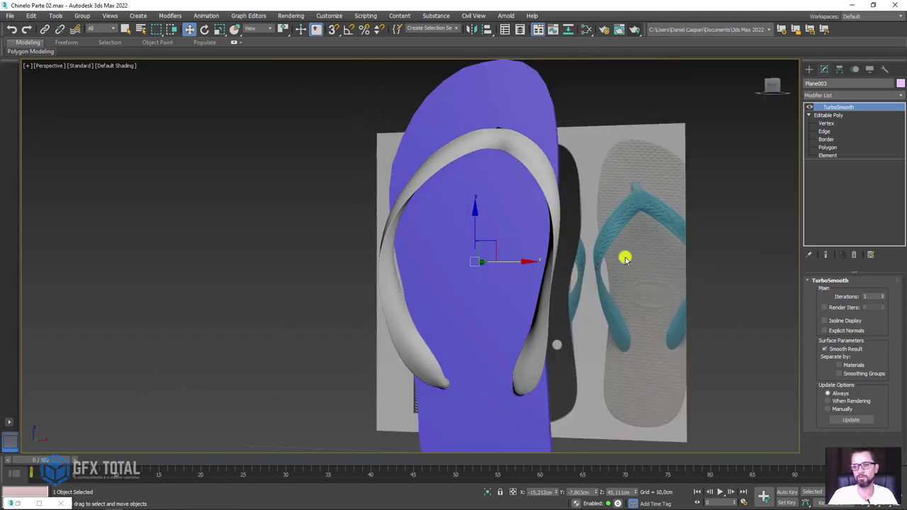
pyautogui.moveTo(414, 336); pyautogui.dragTo(445, 179)
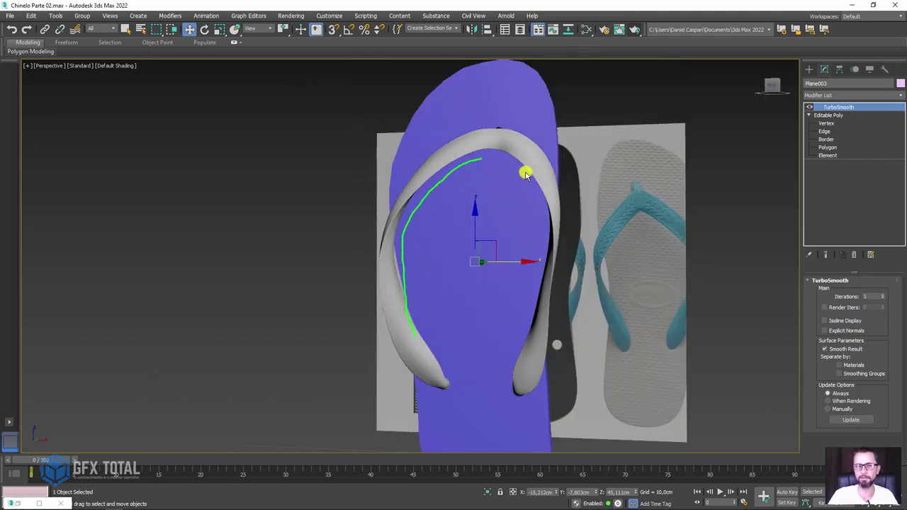